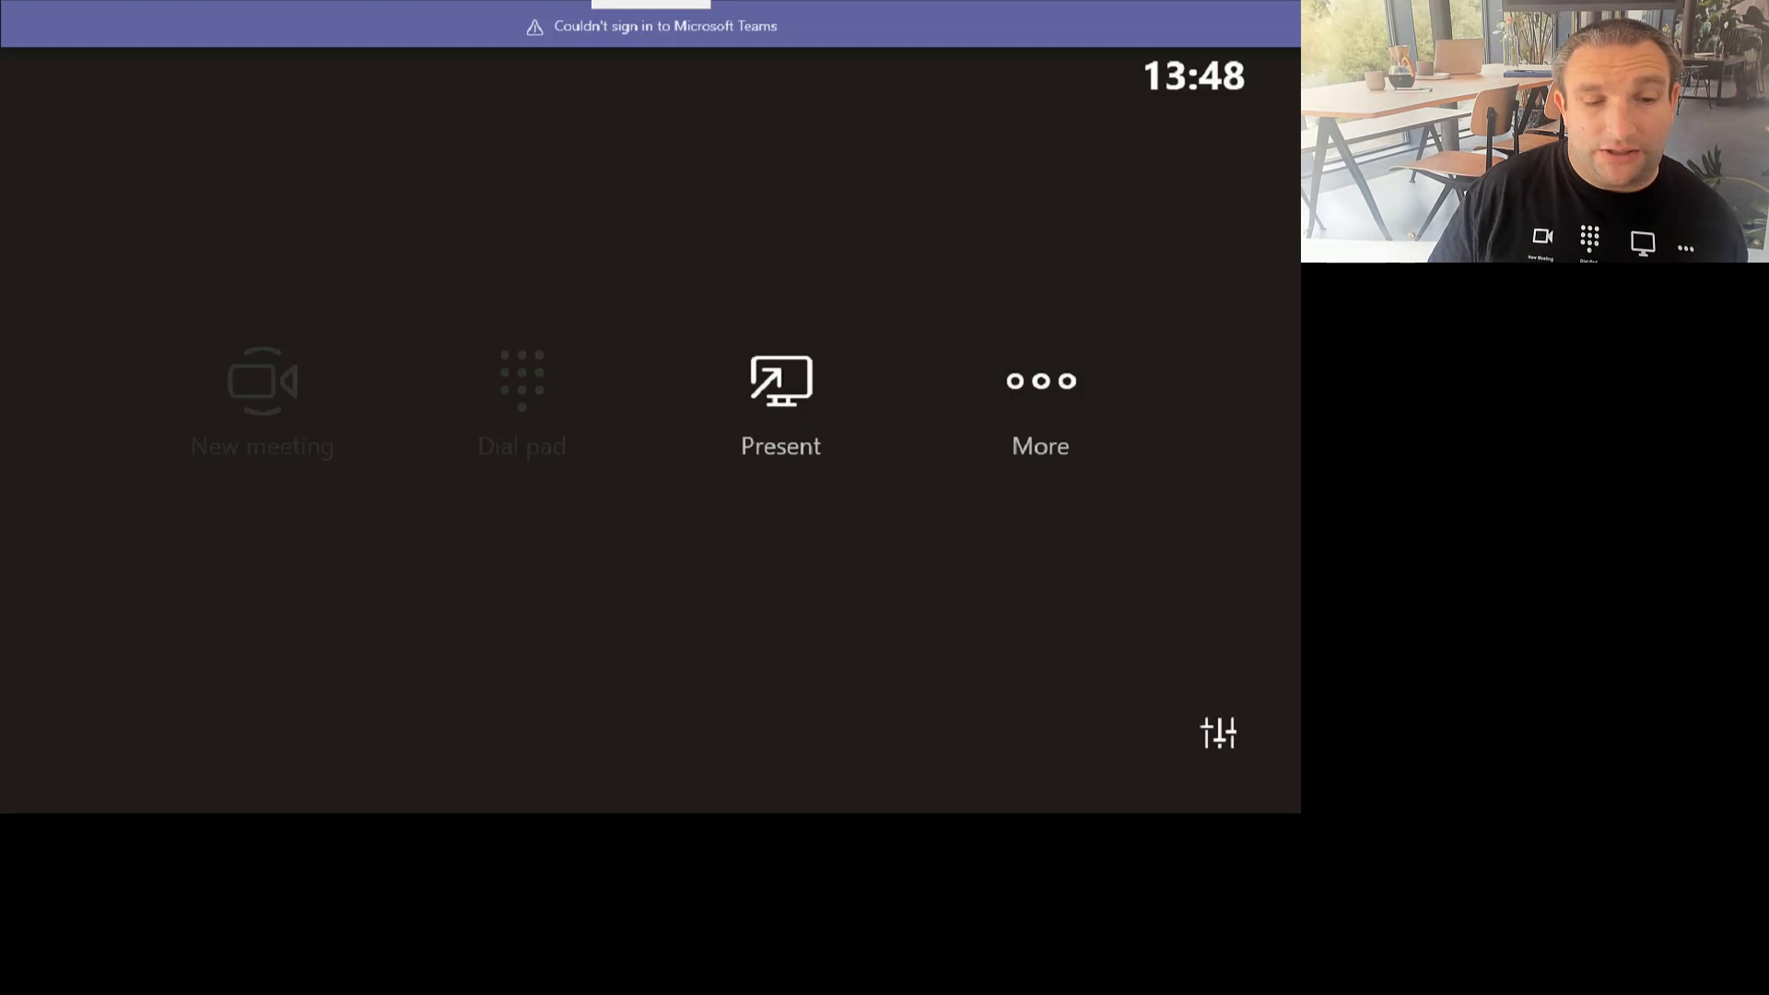
Step: Open the room's Settings from More and enter the local admin user name in the credentials prompt
click(1055, 405)
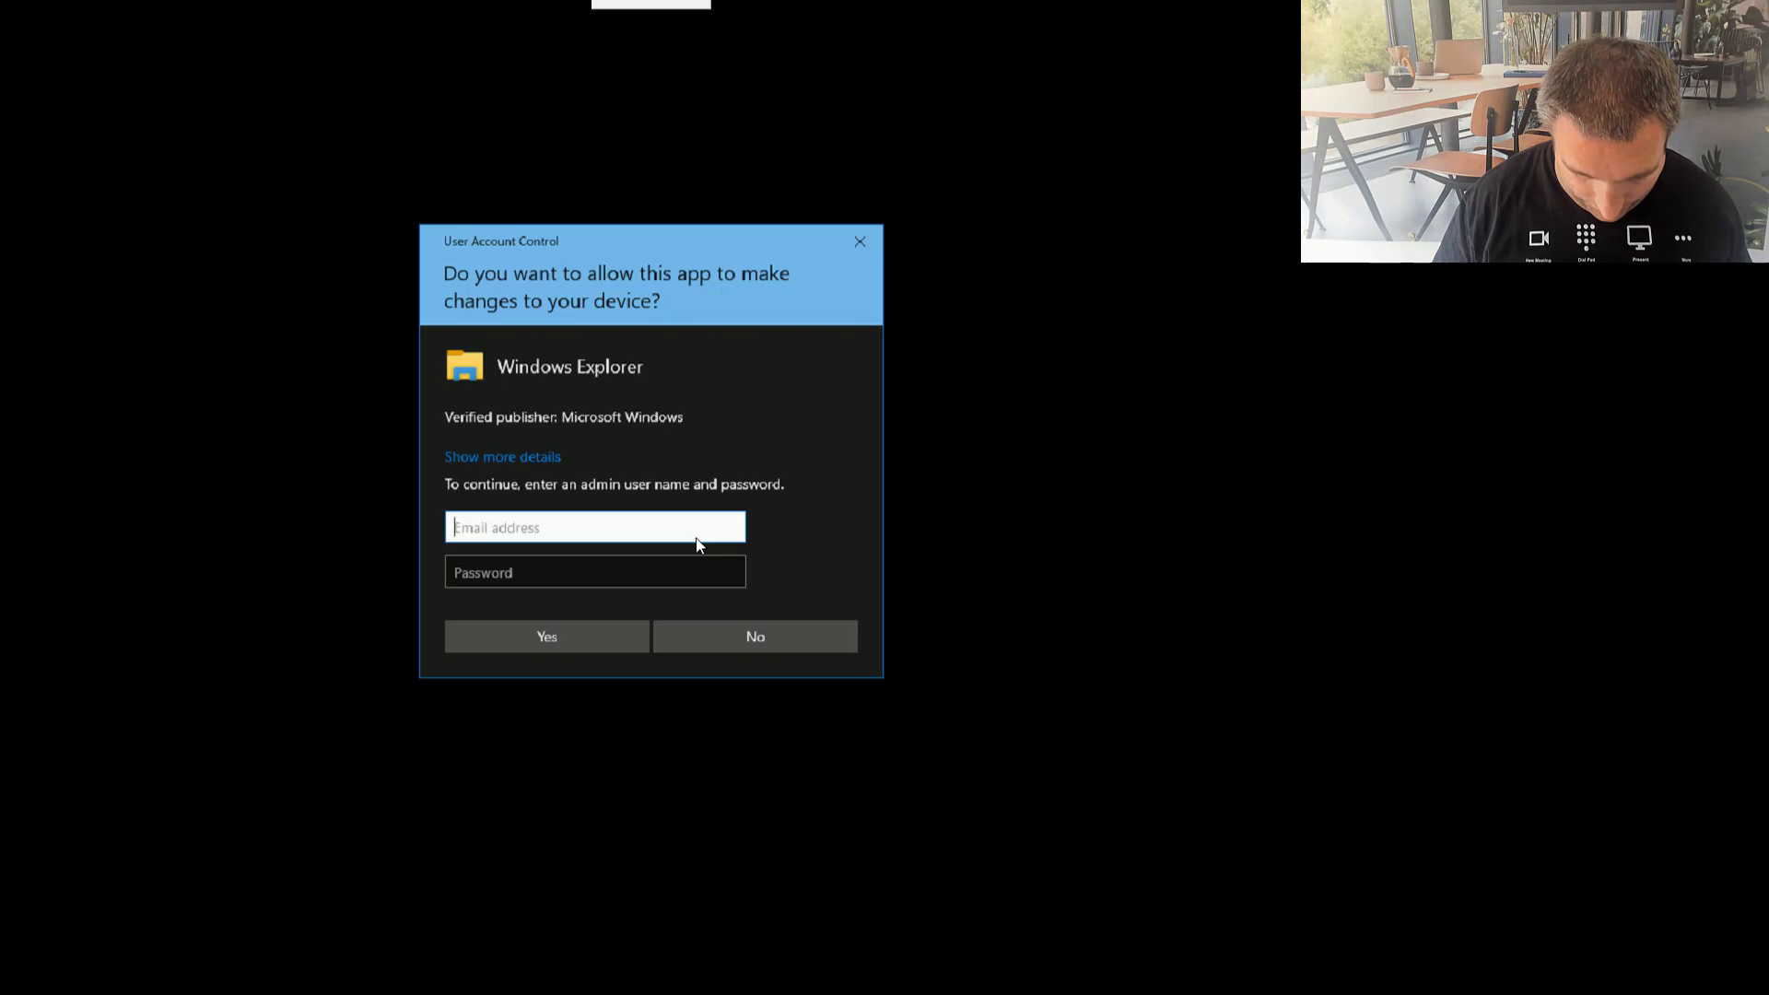
text(.\admin)
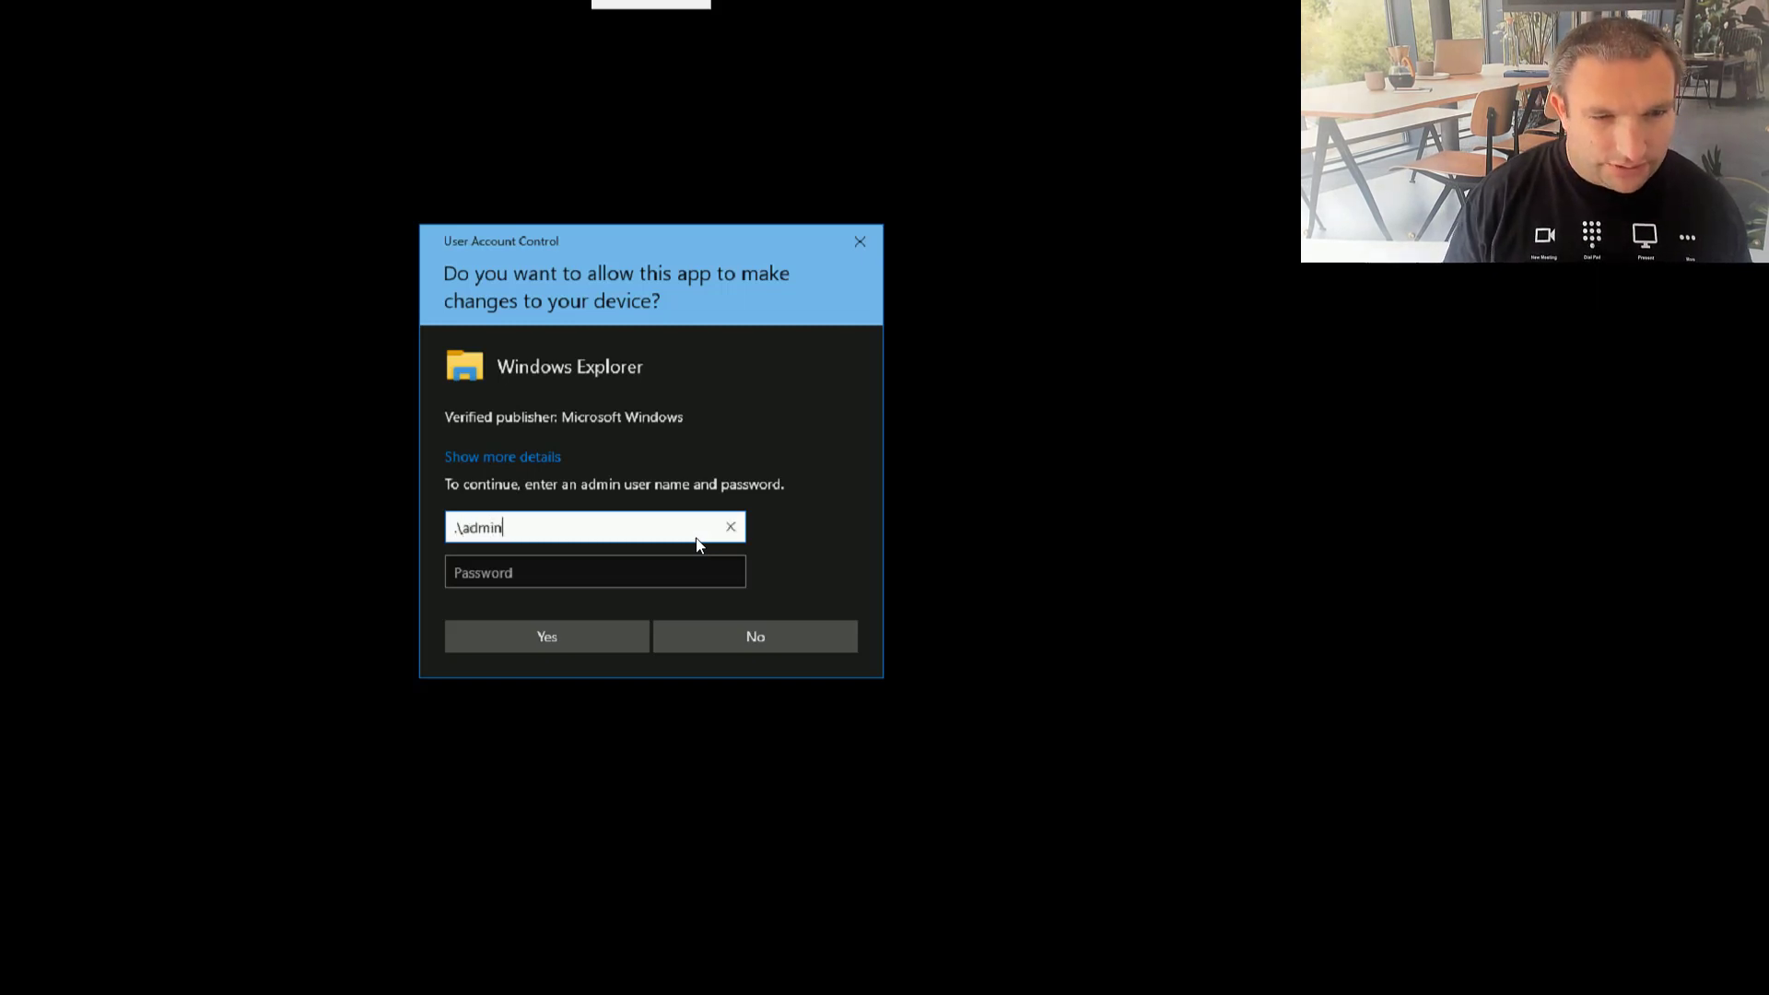
click(657, 584)
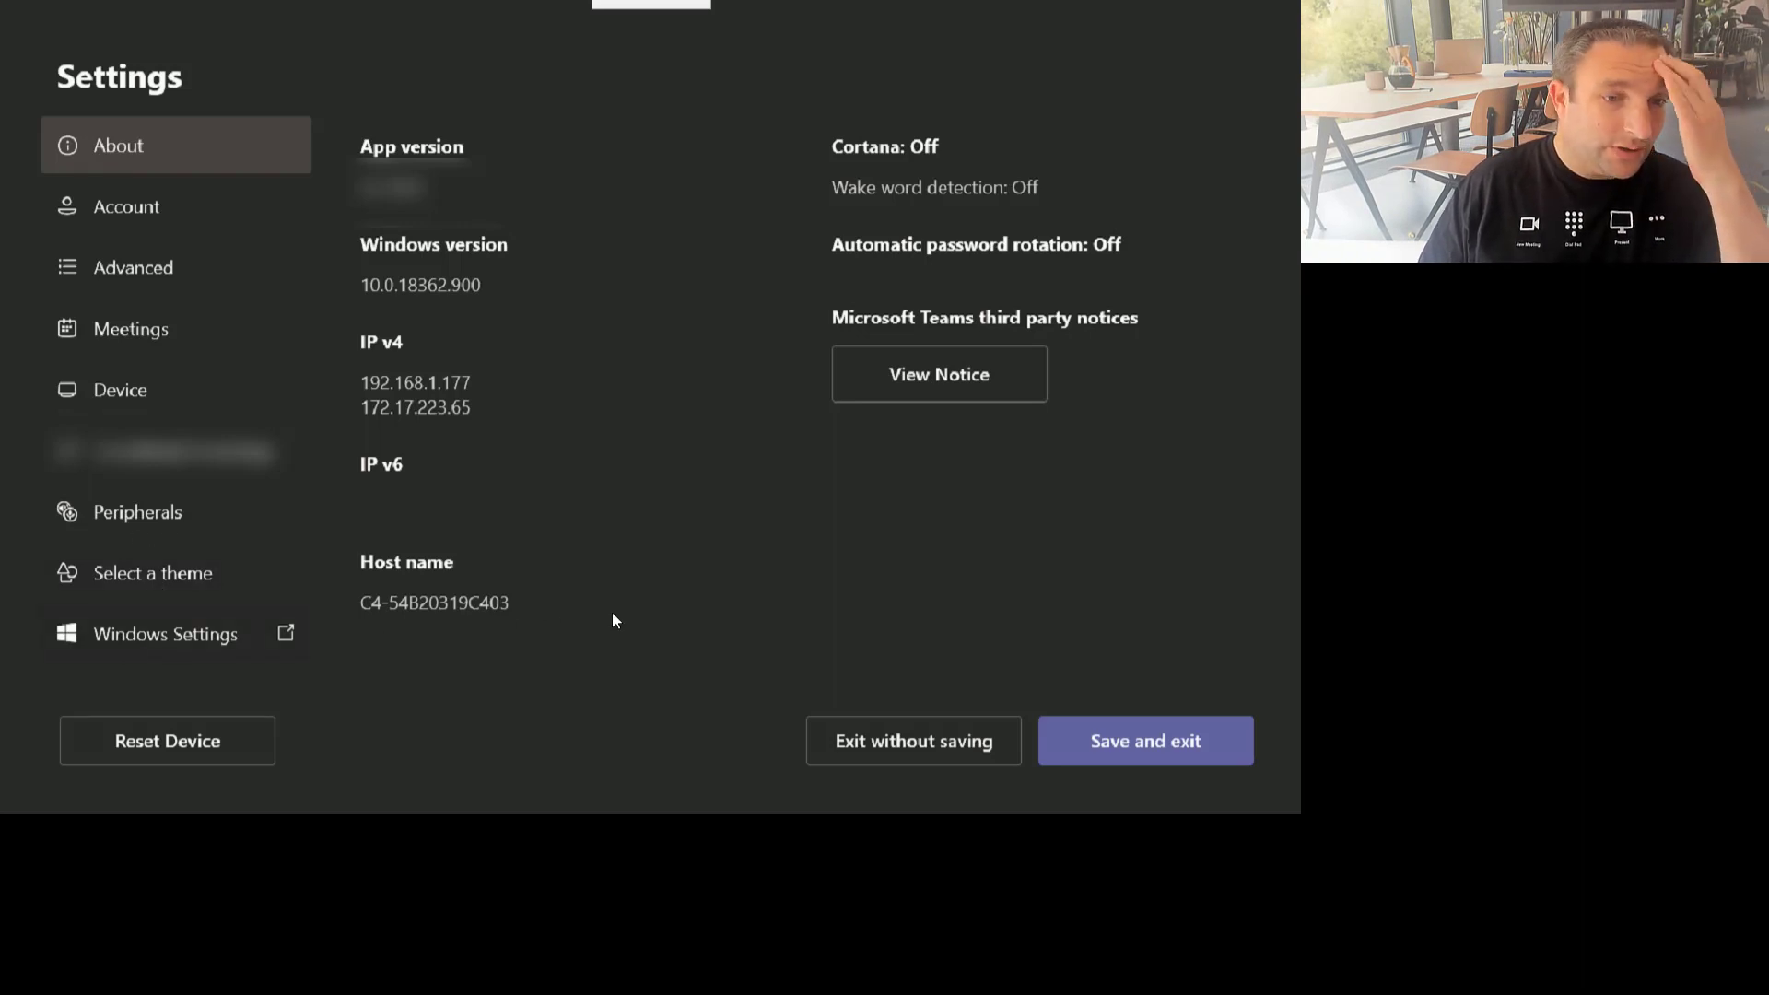
Step: Sign in at the Windows 'Other user' screen with the local admin user name and password
text(.\admin)
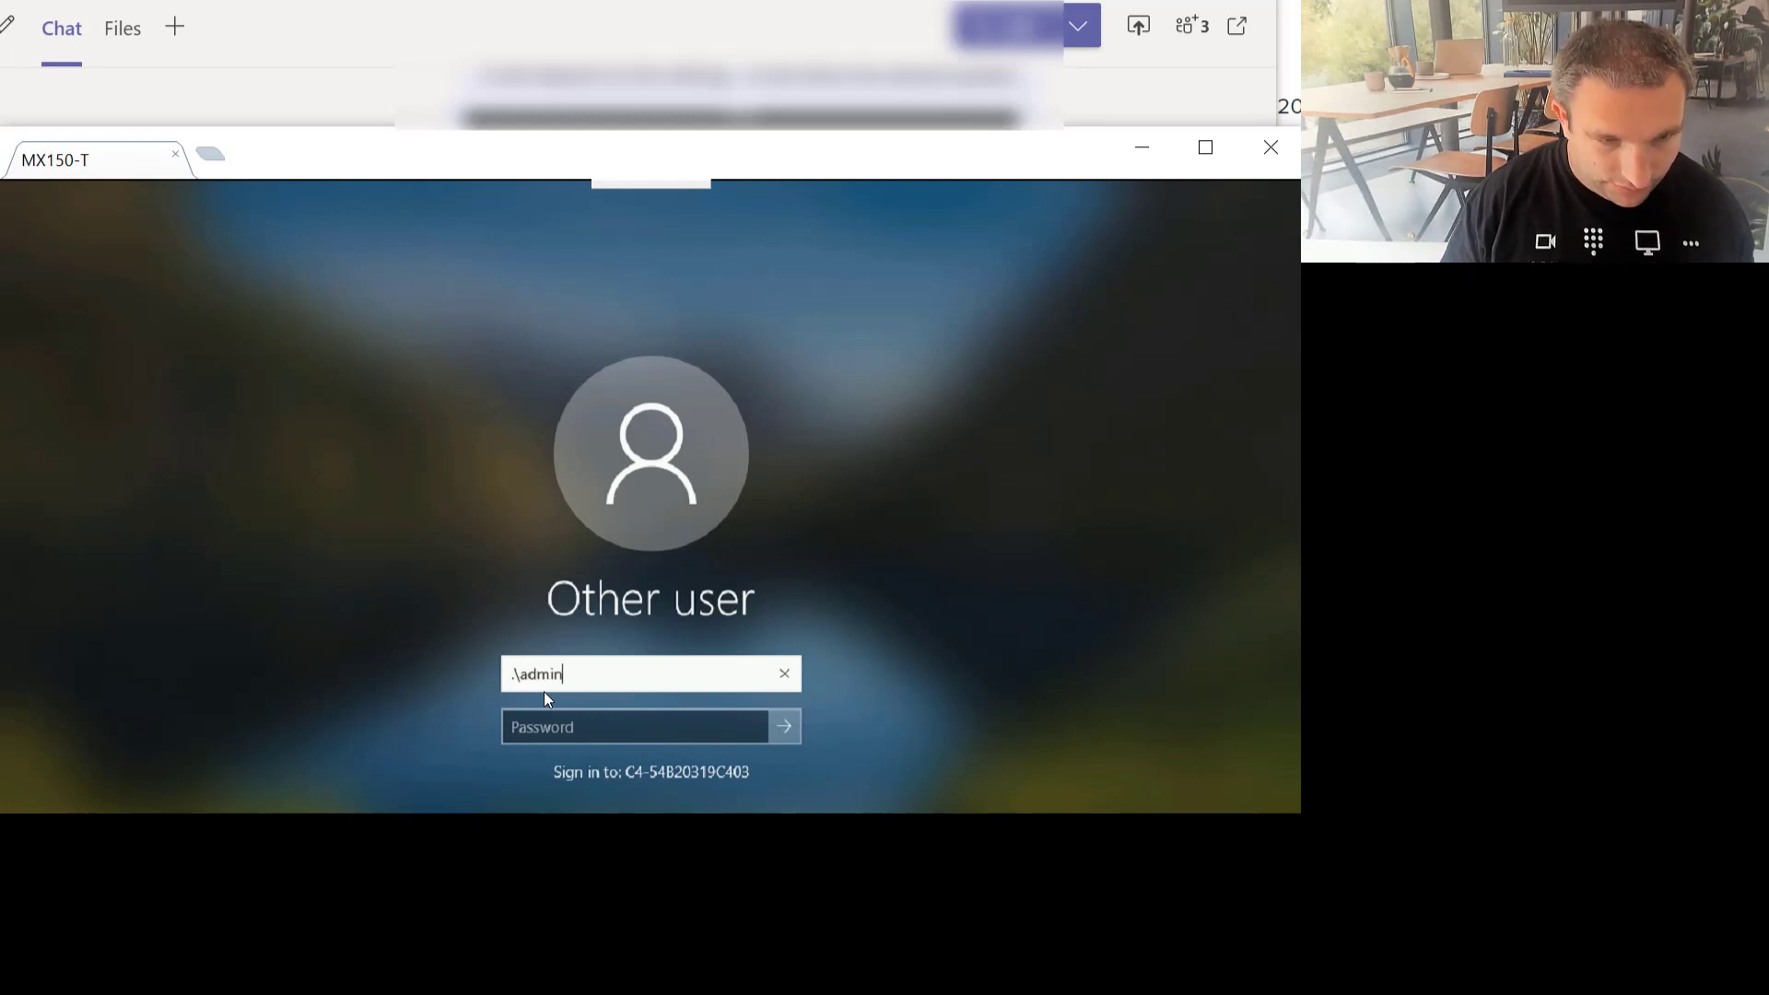
key(Tab)
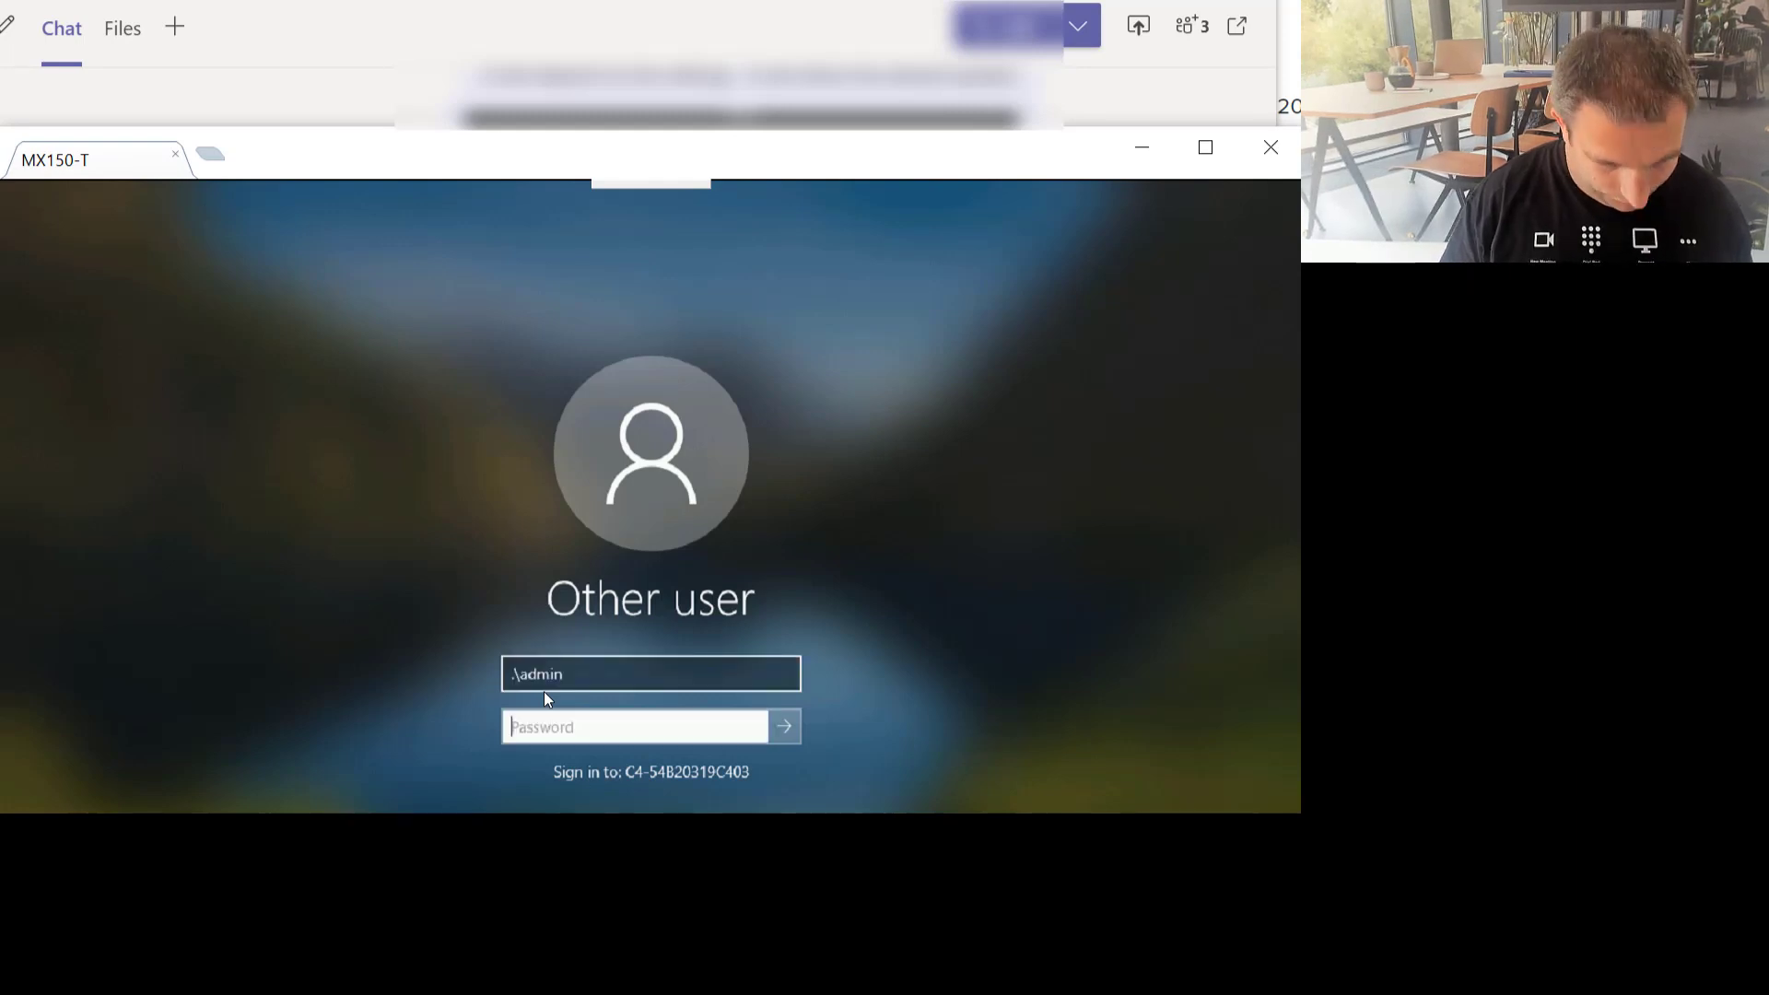
text(***)
key(Return)
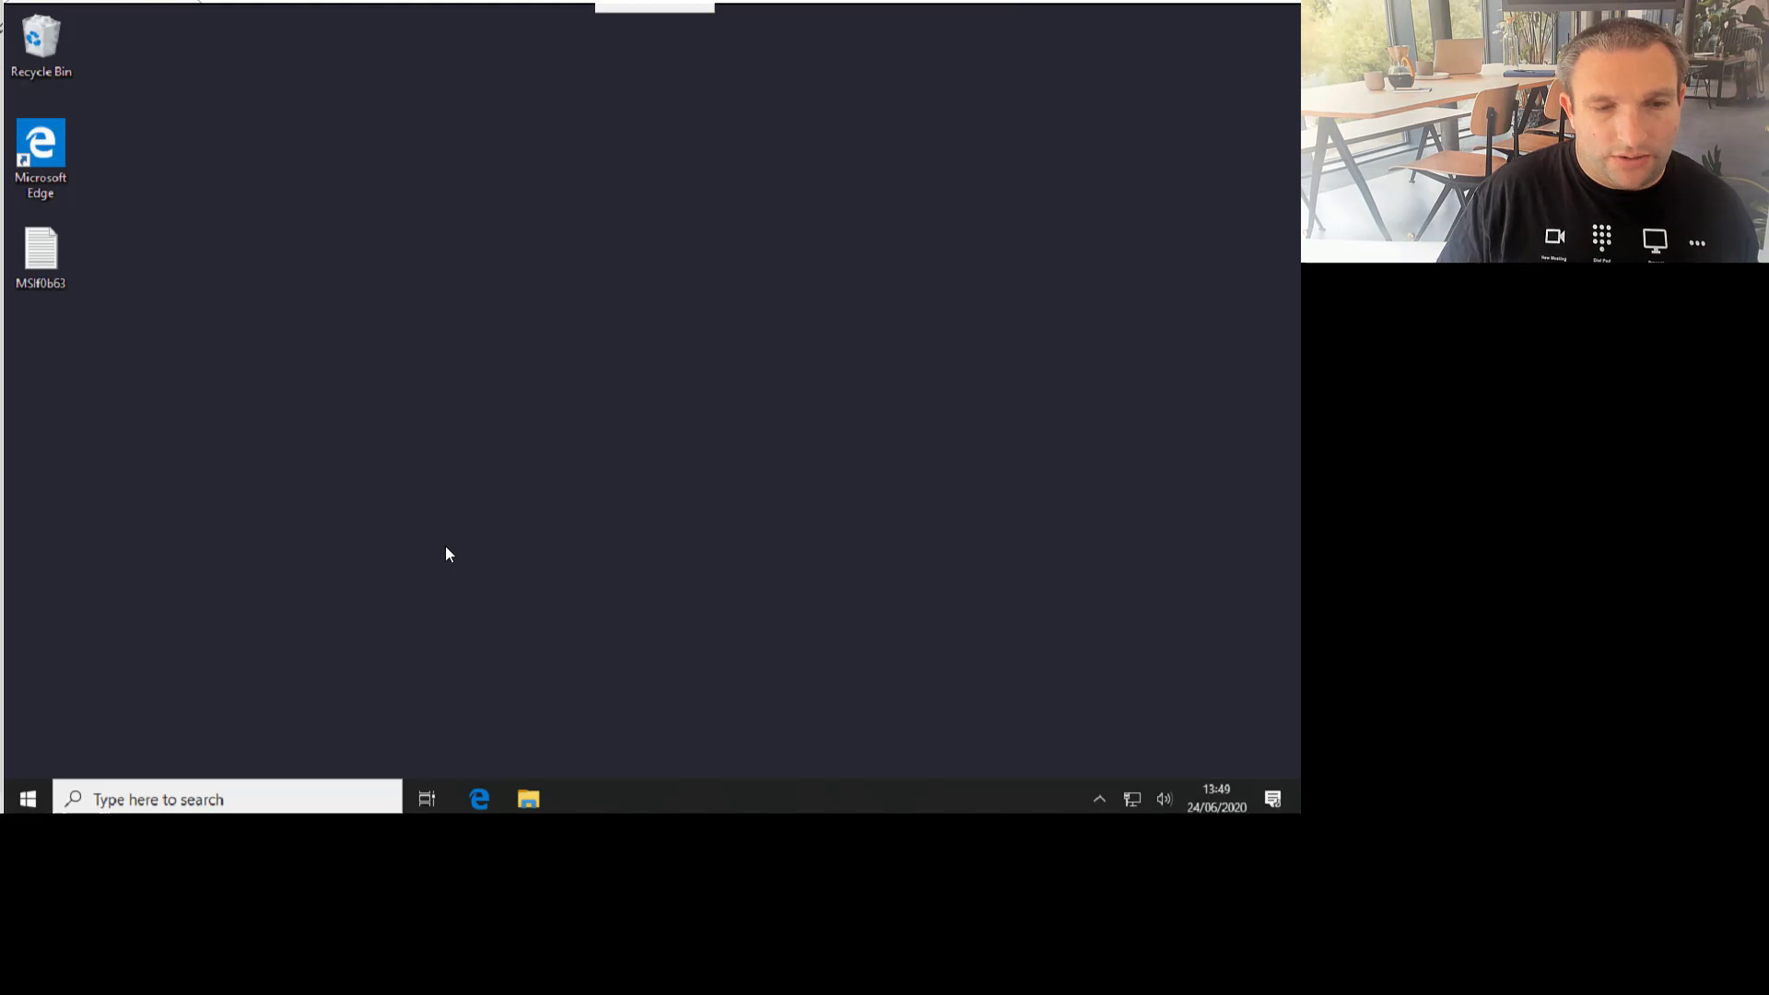
Step: Launch Edge and browse to teams.microsoft.com to reach the Microsoft sign-in page
click(479, 800)
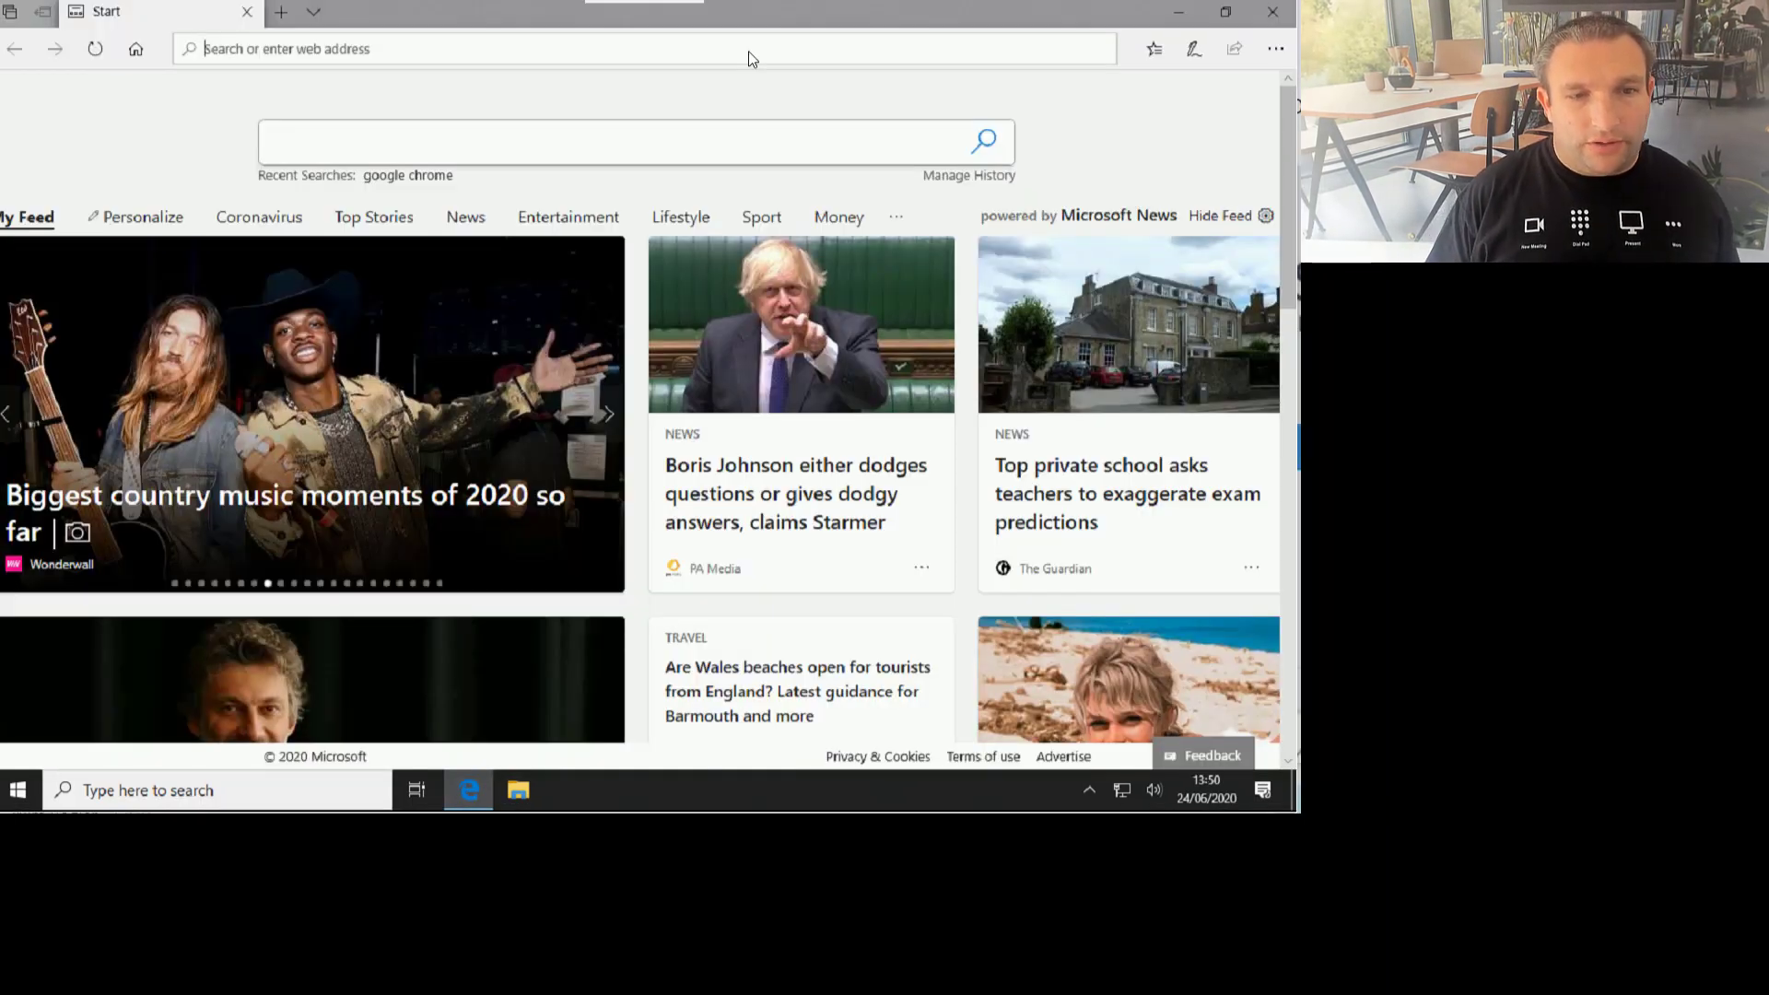
click(749, 52)
text(teams)
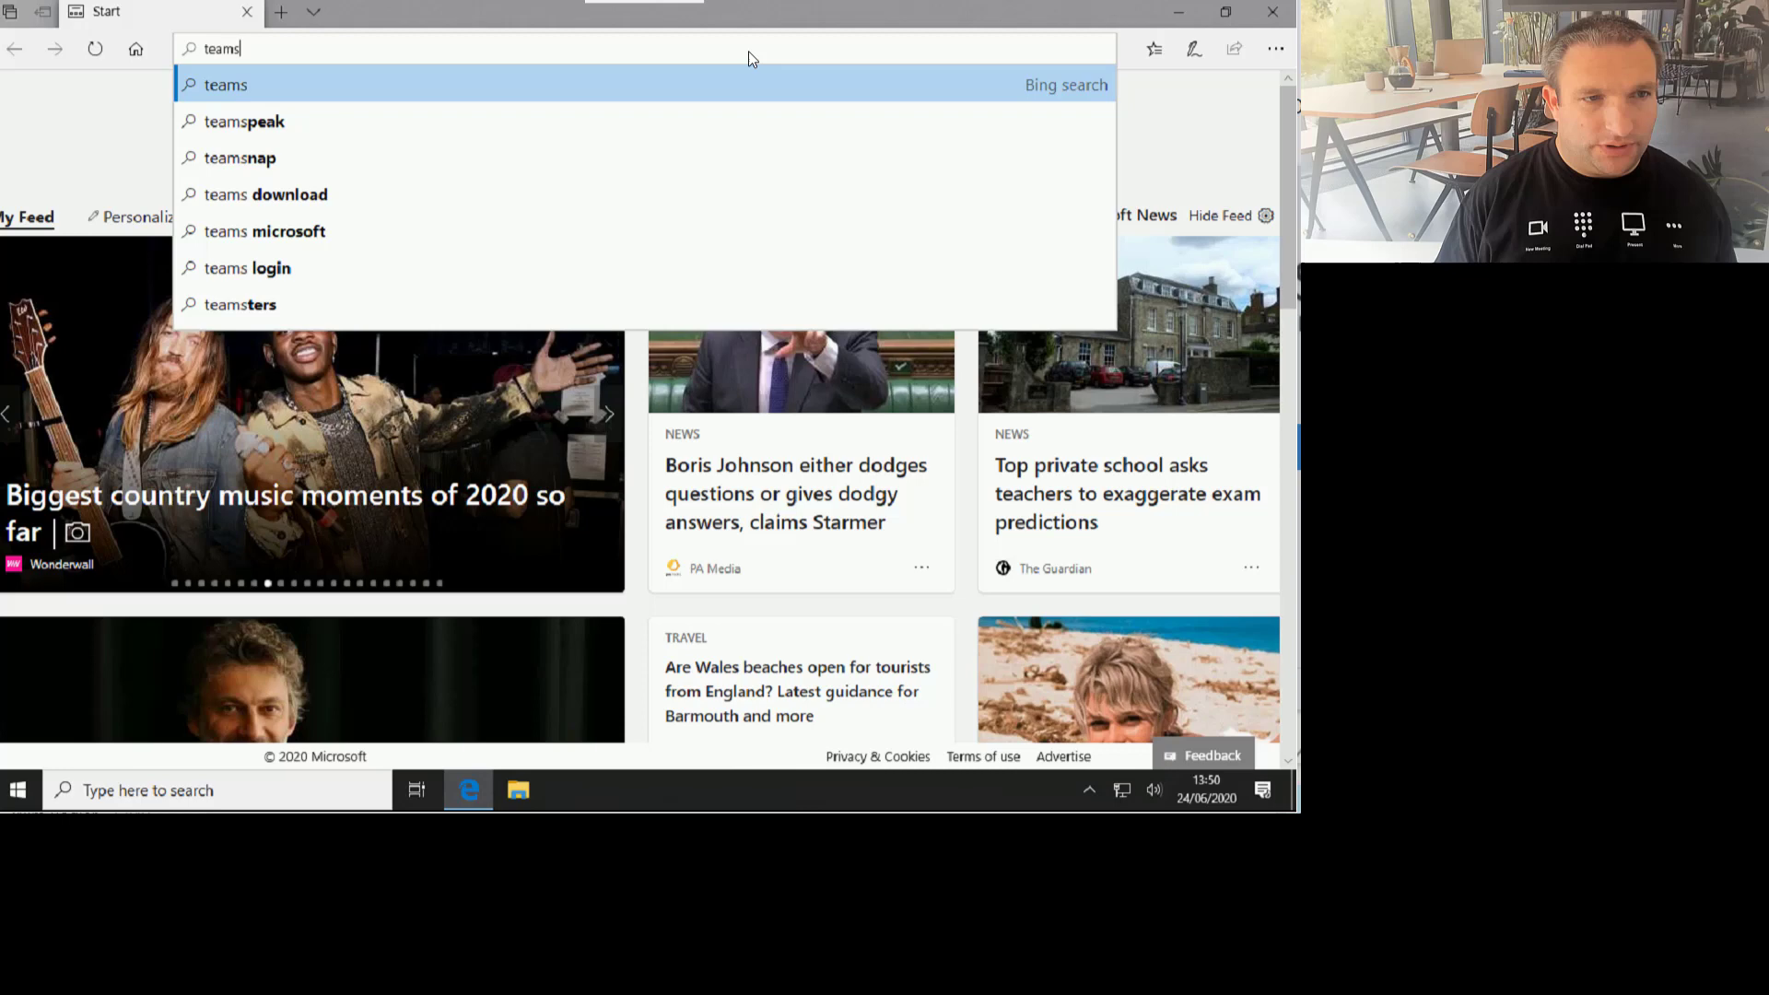
text(.microo)
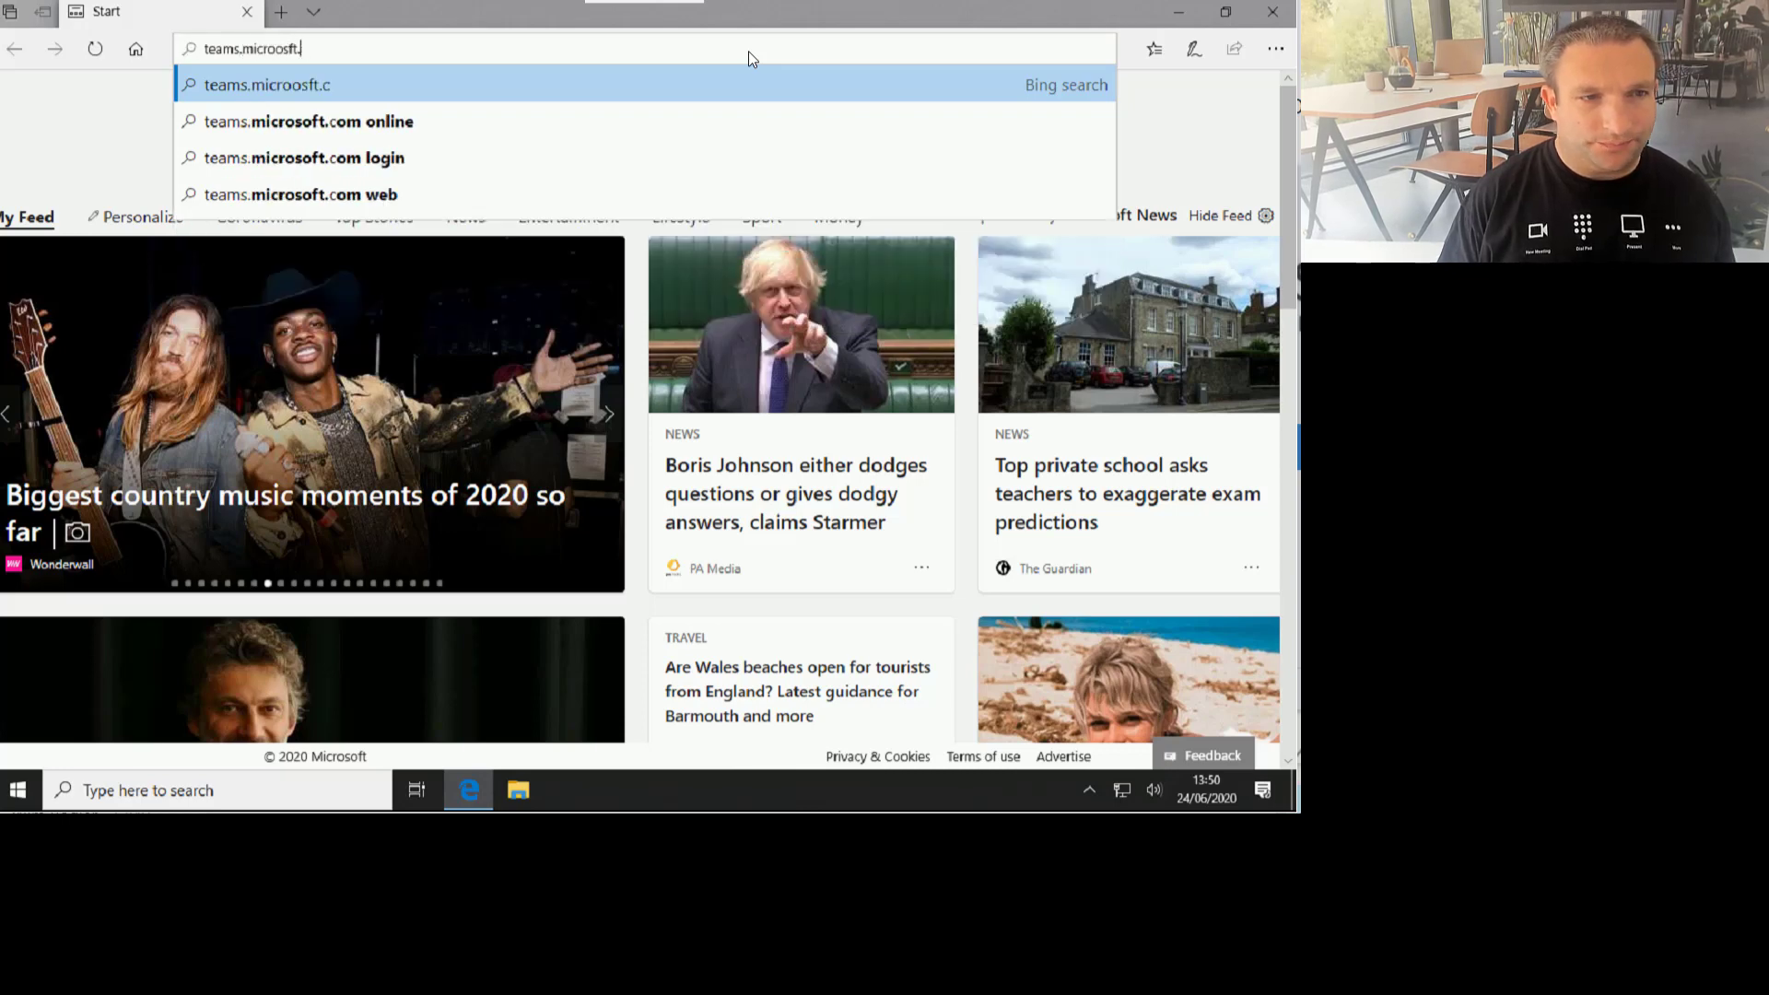
key(BackSpace)
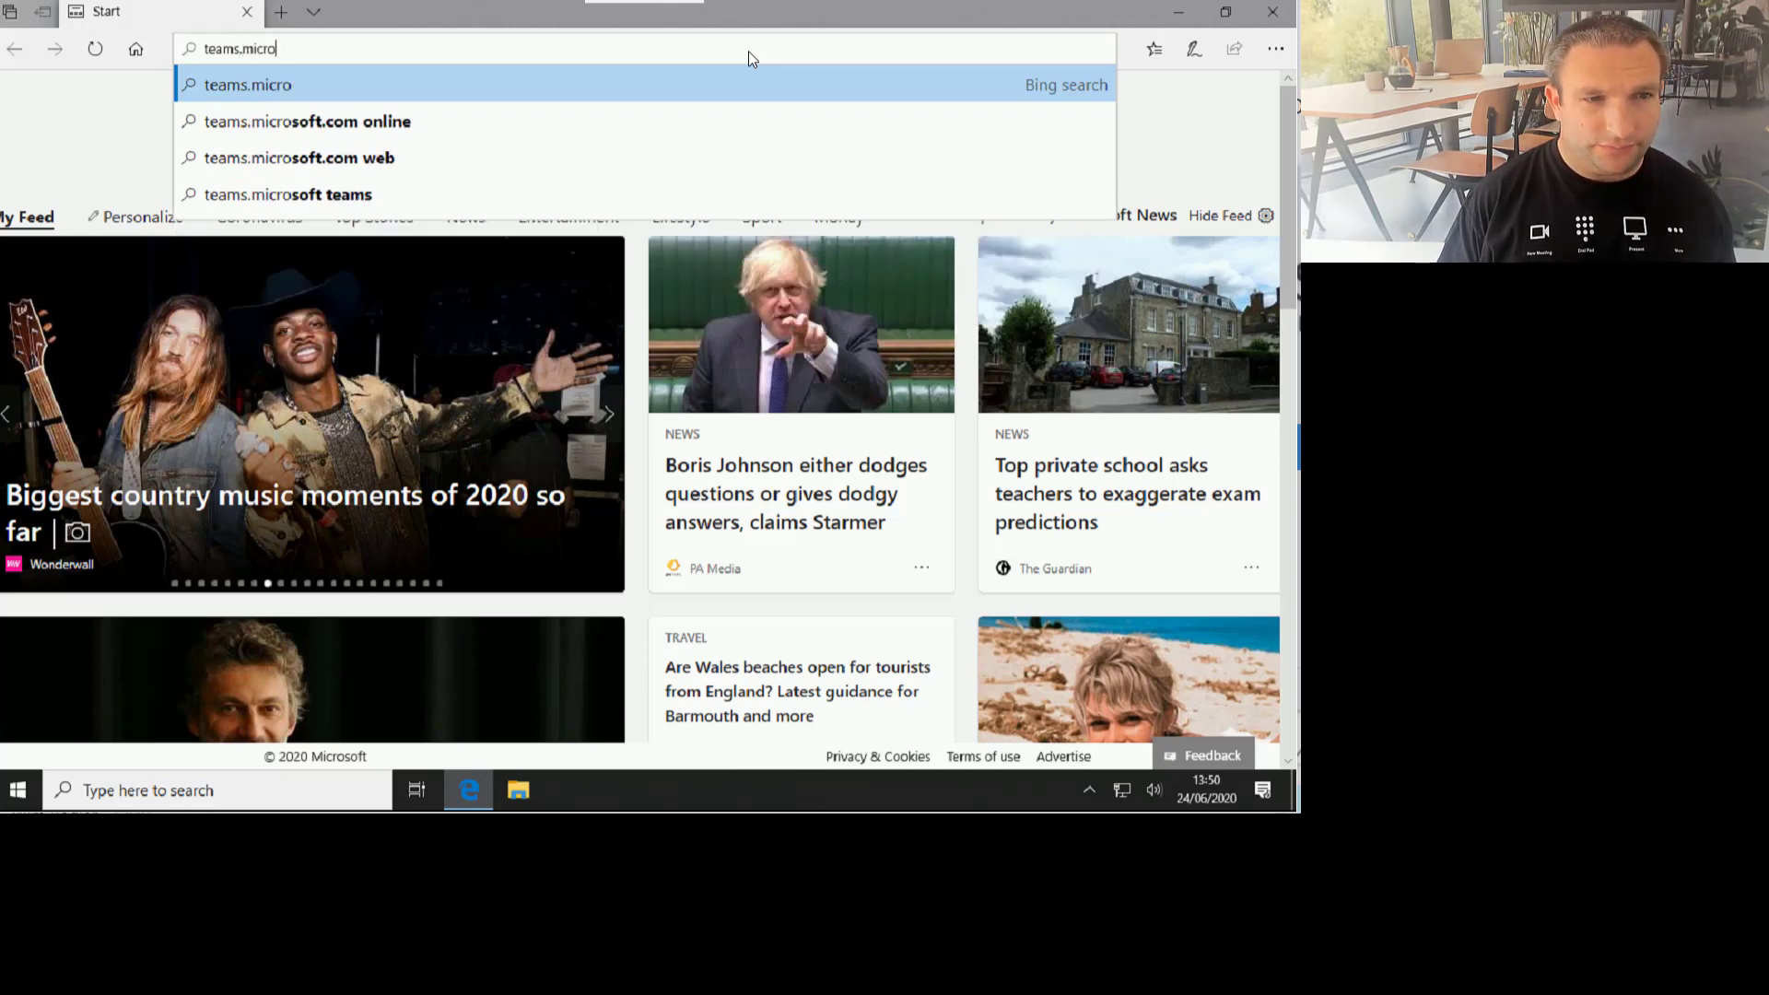
text(soft.com)
key(Return)
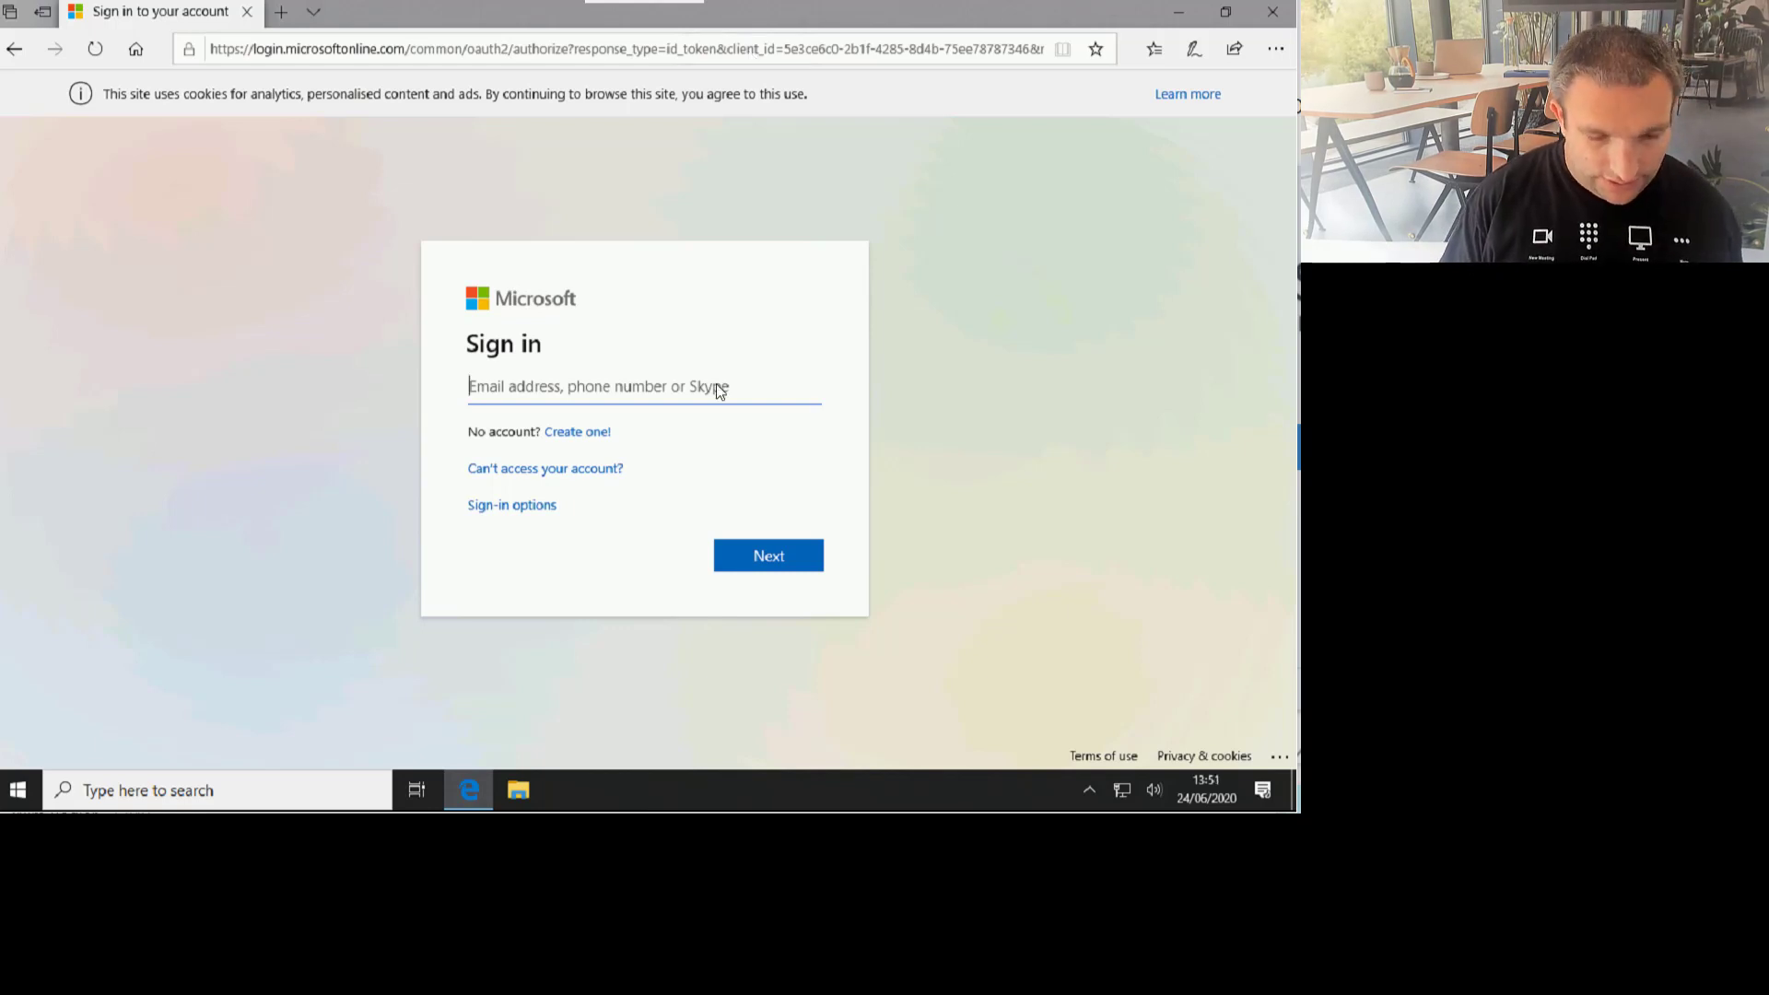
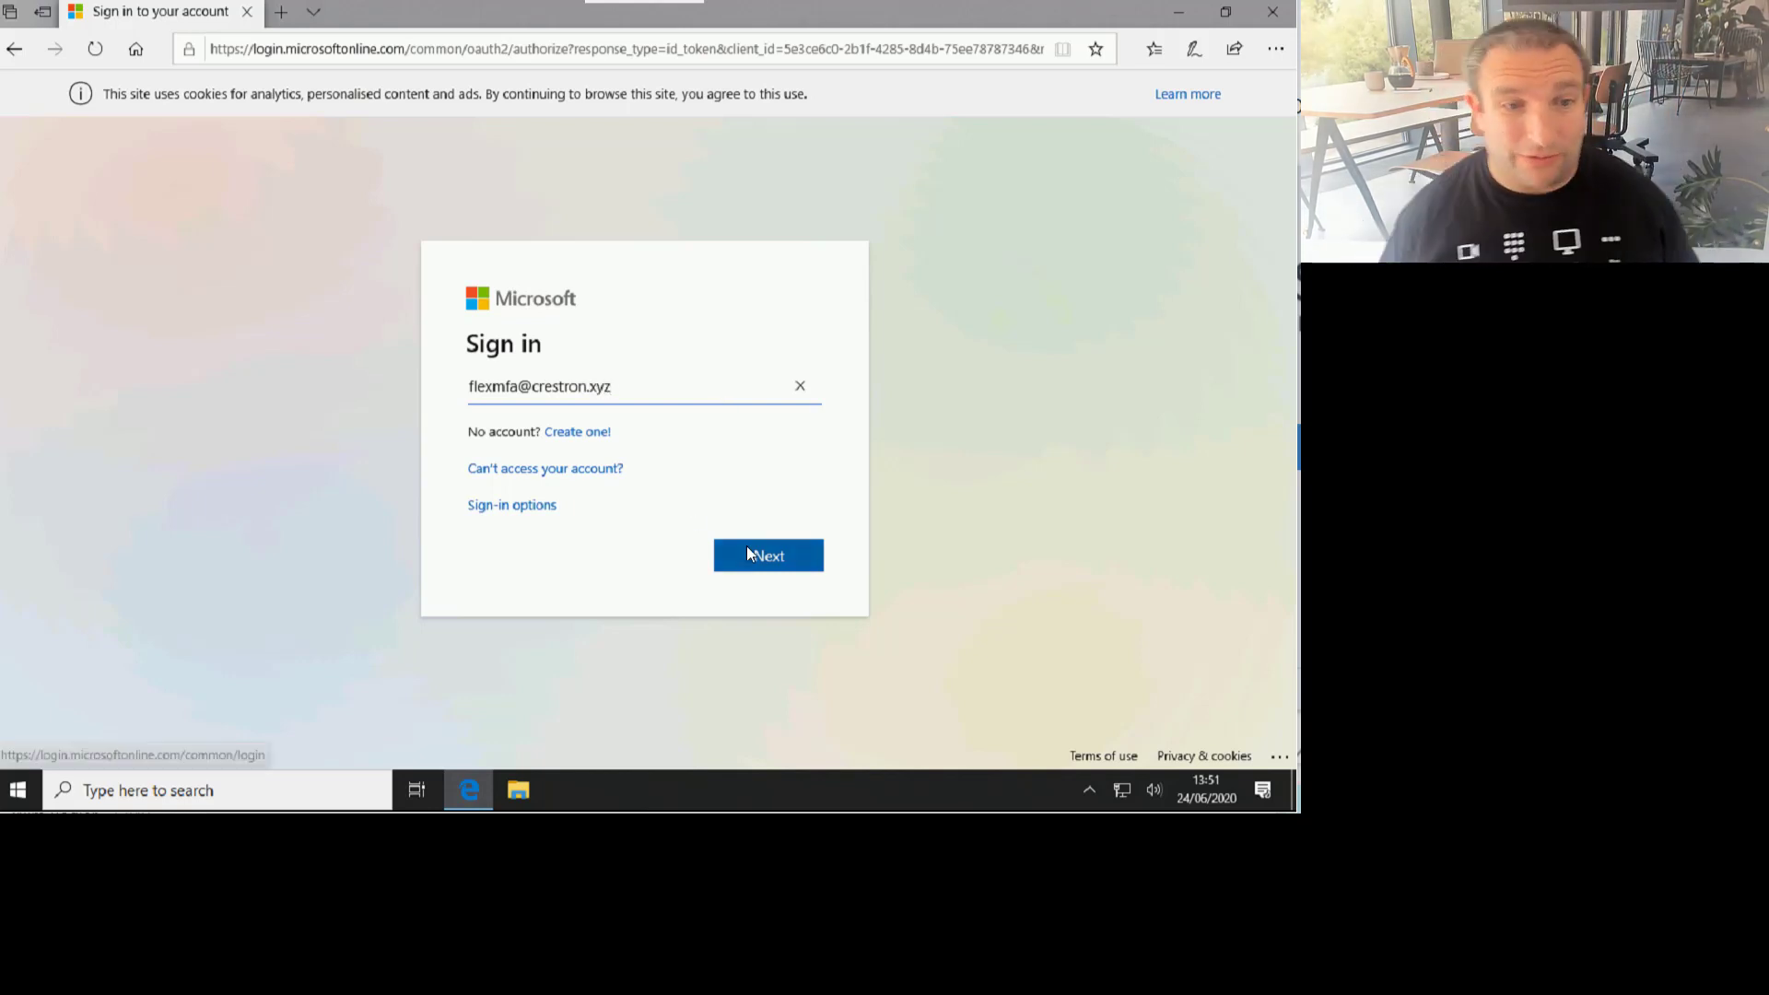
Step: Submit the room account's e-mail address and password on the Teams web sign-in
click(747, 549)
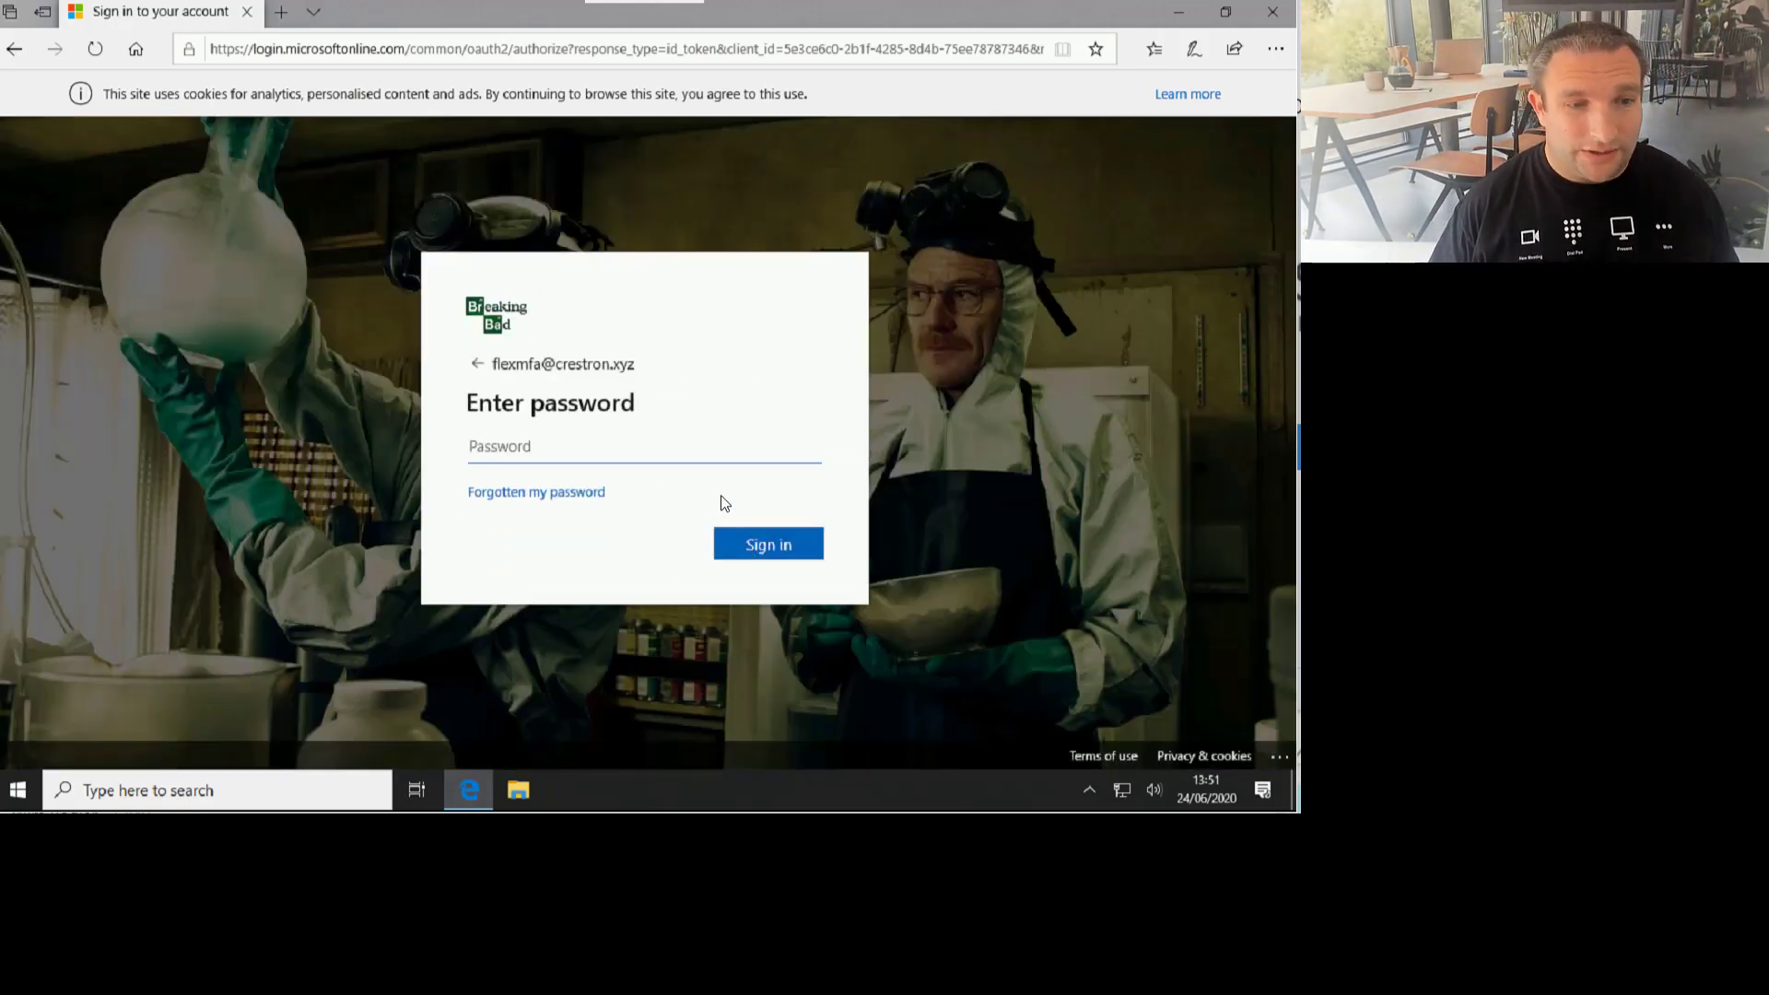
text(••••)
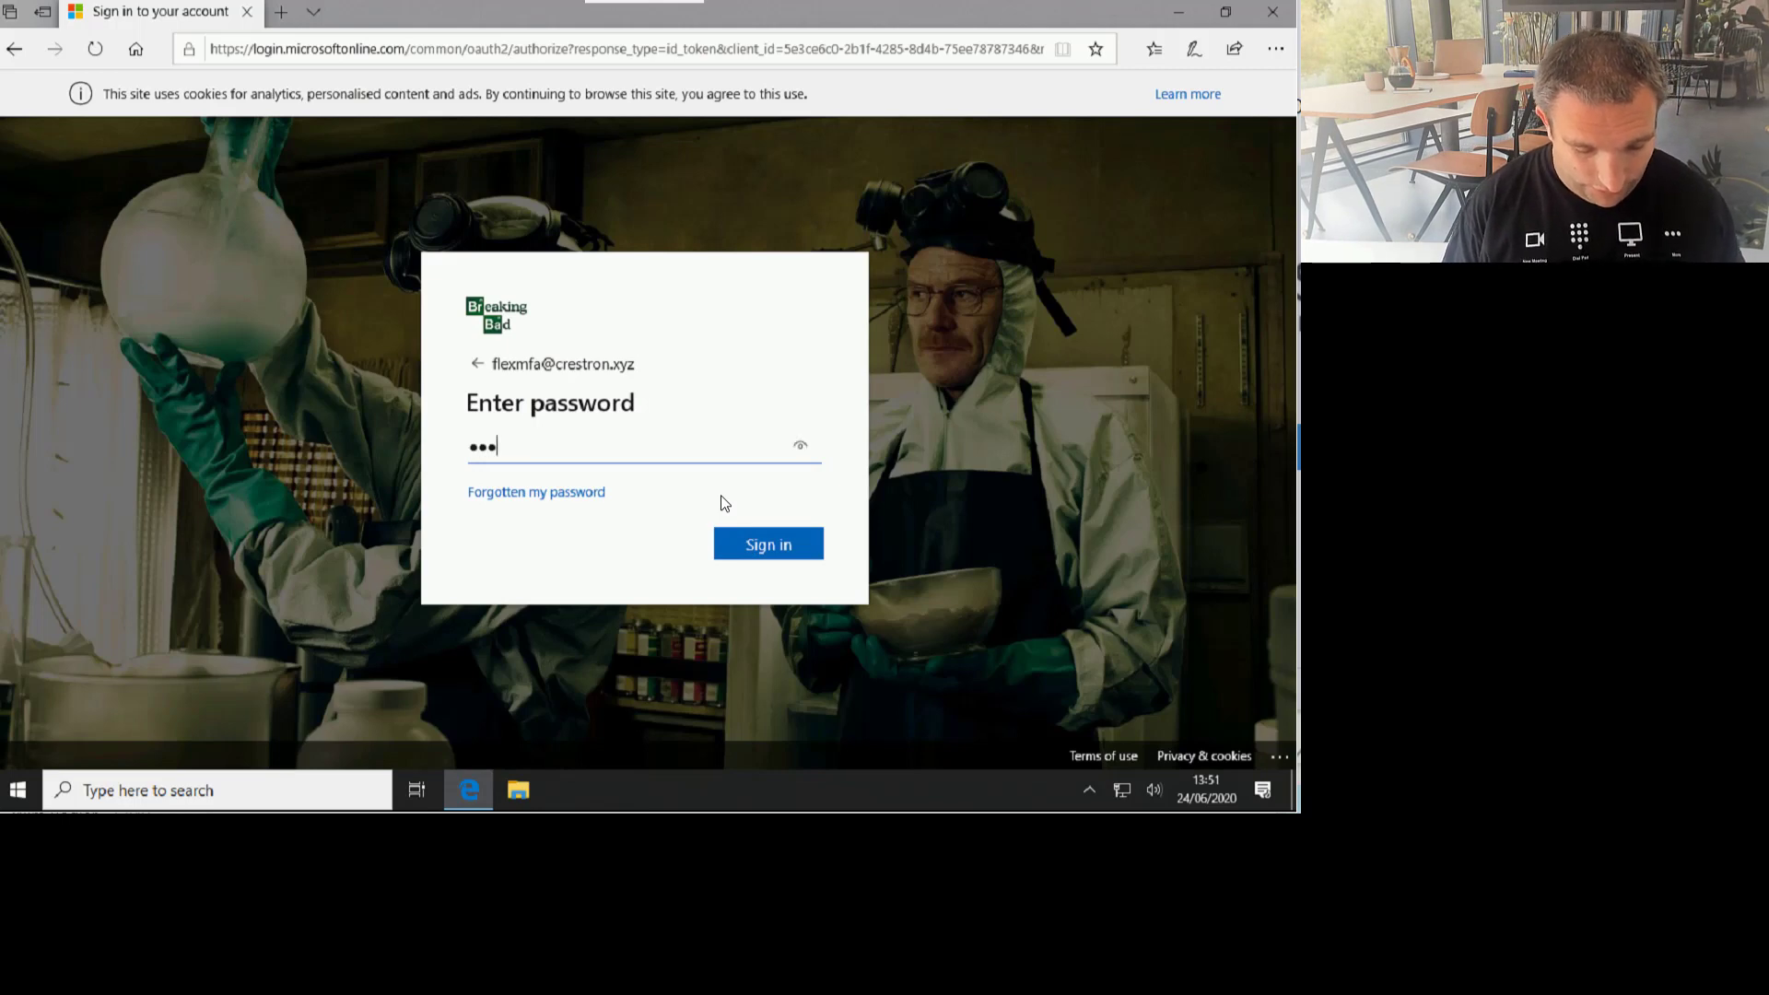
text(•••••••)
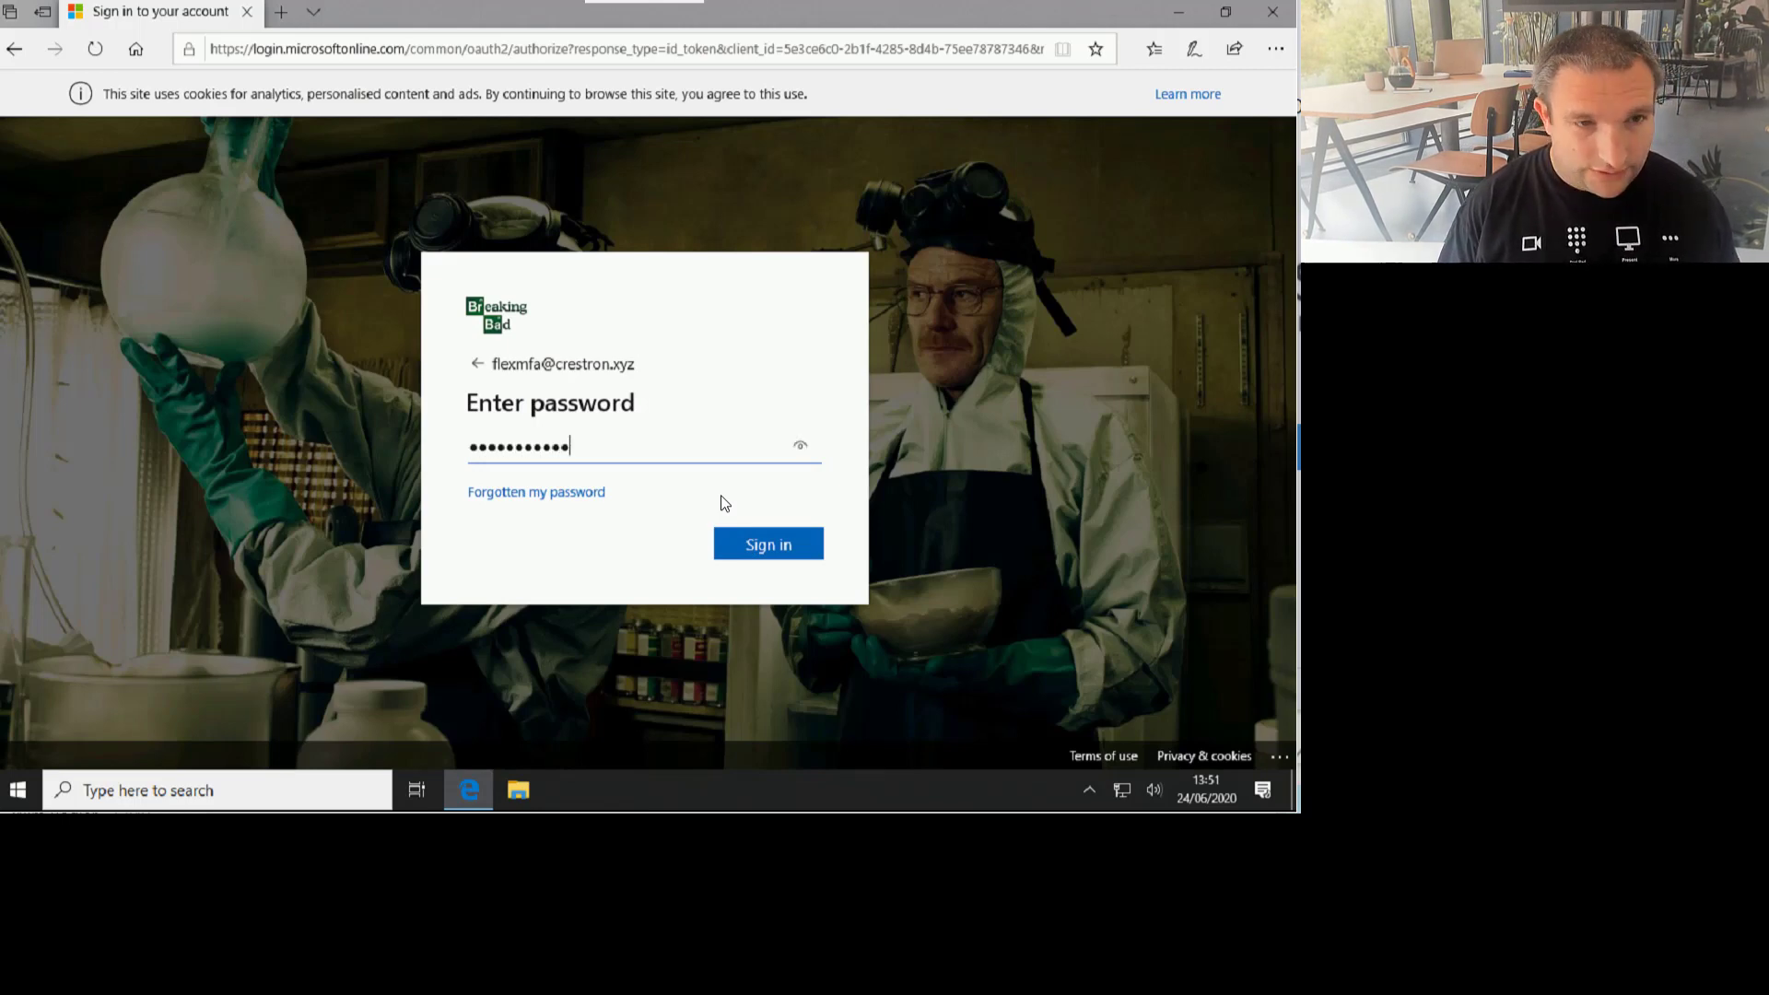
key(Return)
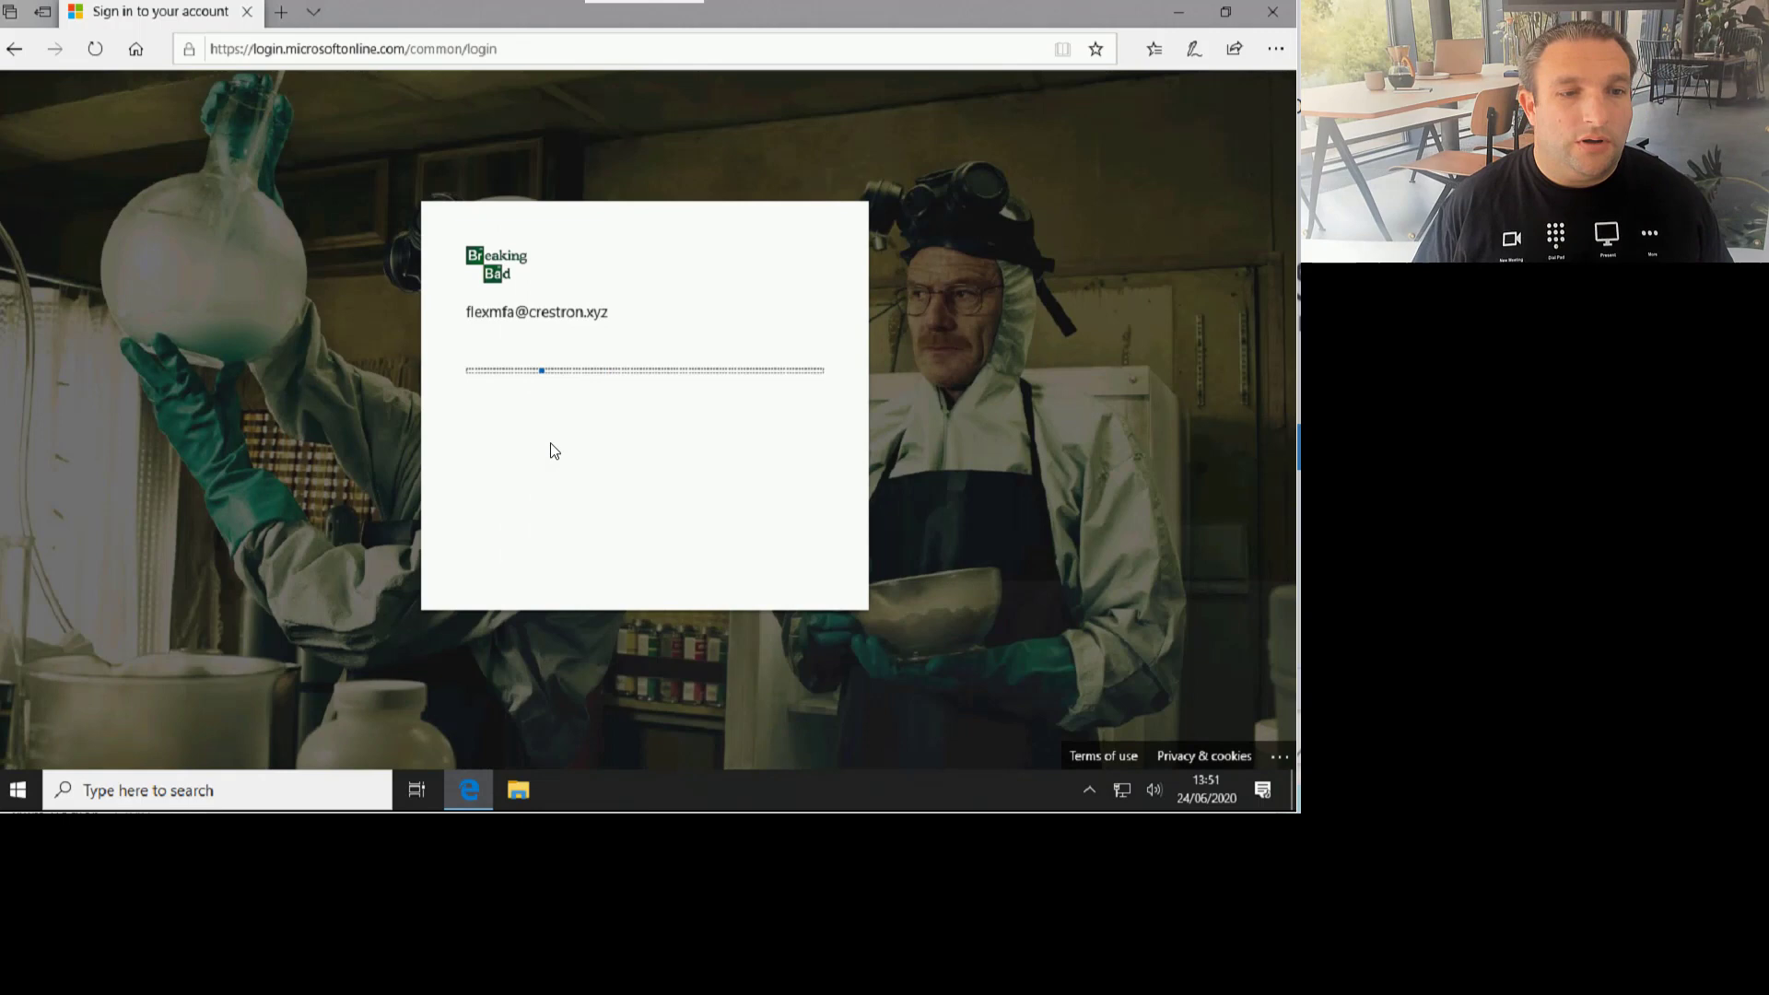
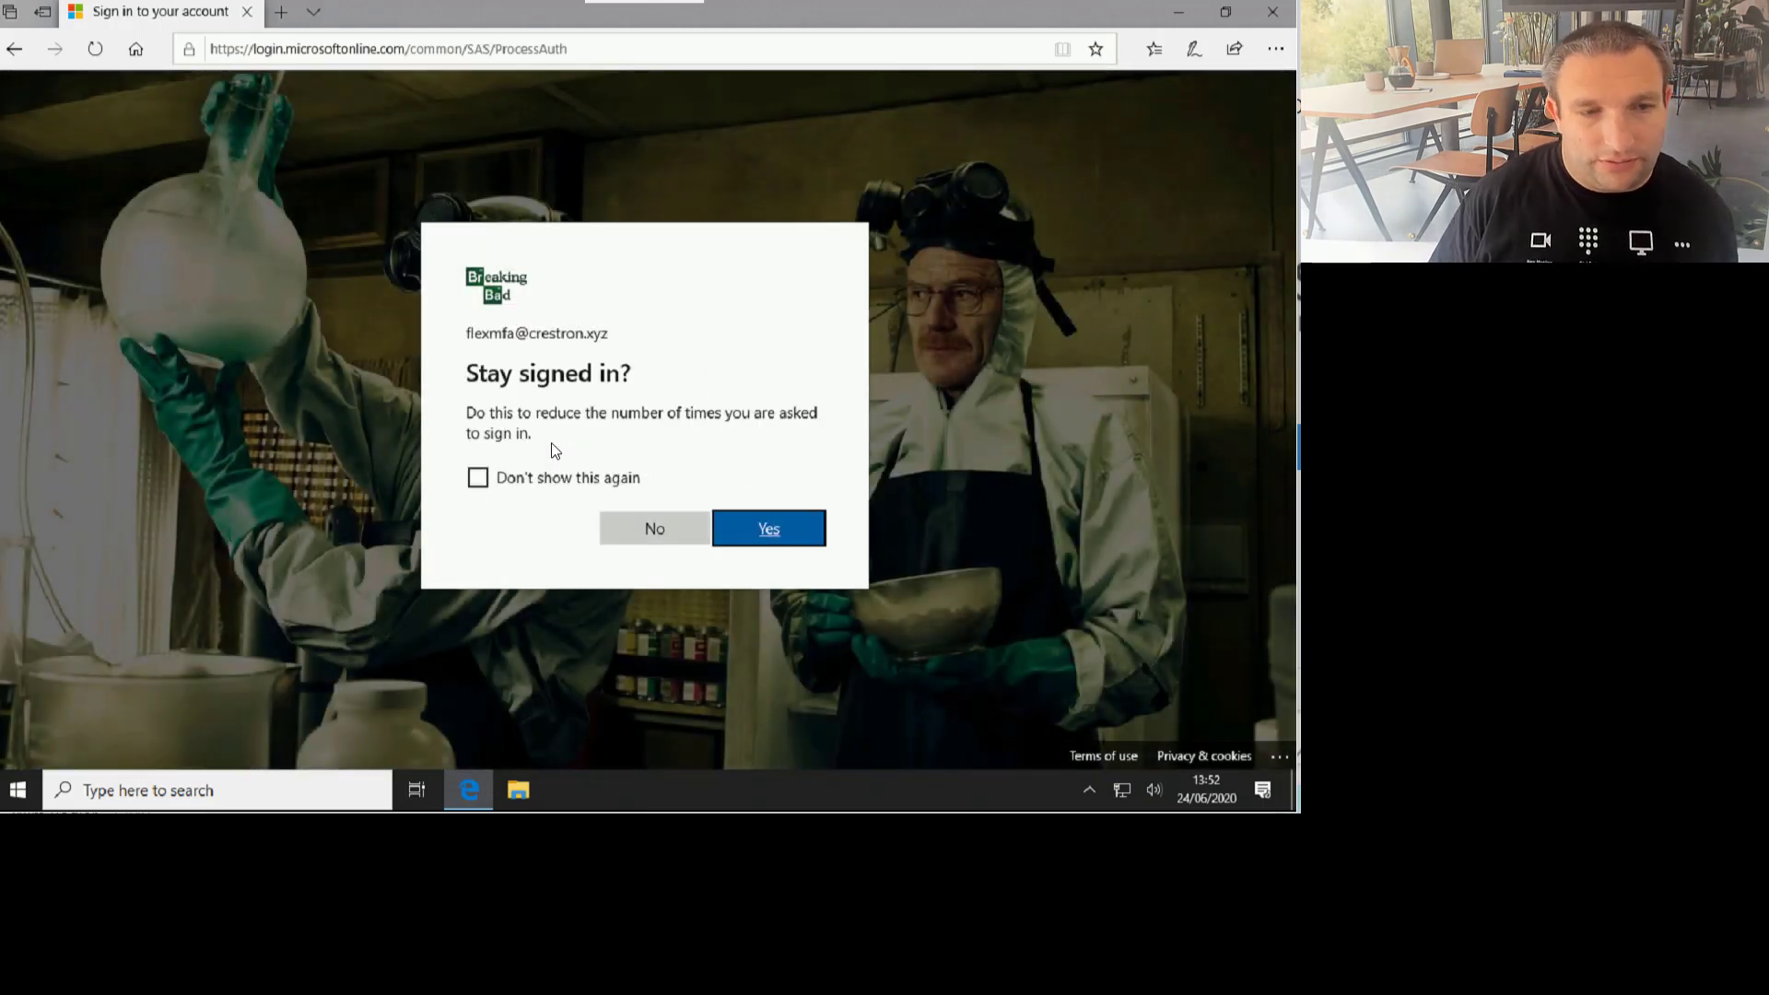
Step: Decline staying signed in, continue in the Teams web app, dismiss notifications, then sign out
click(643, 528)
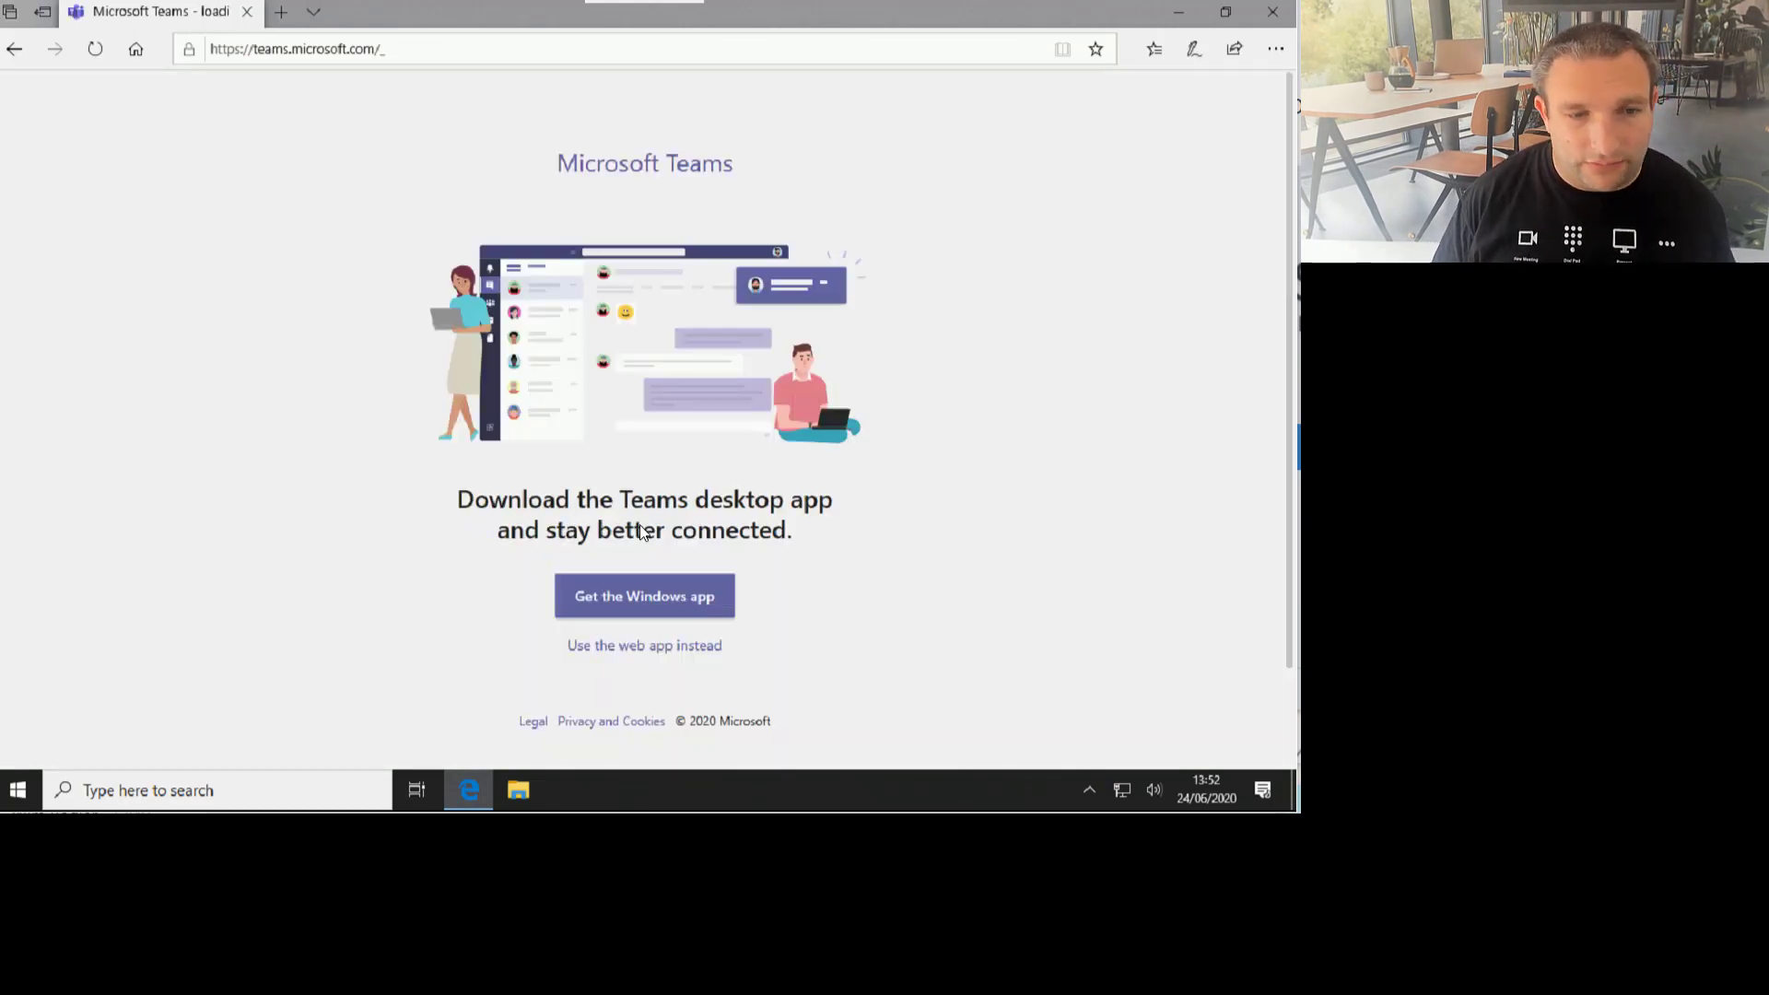
click(705, 645)
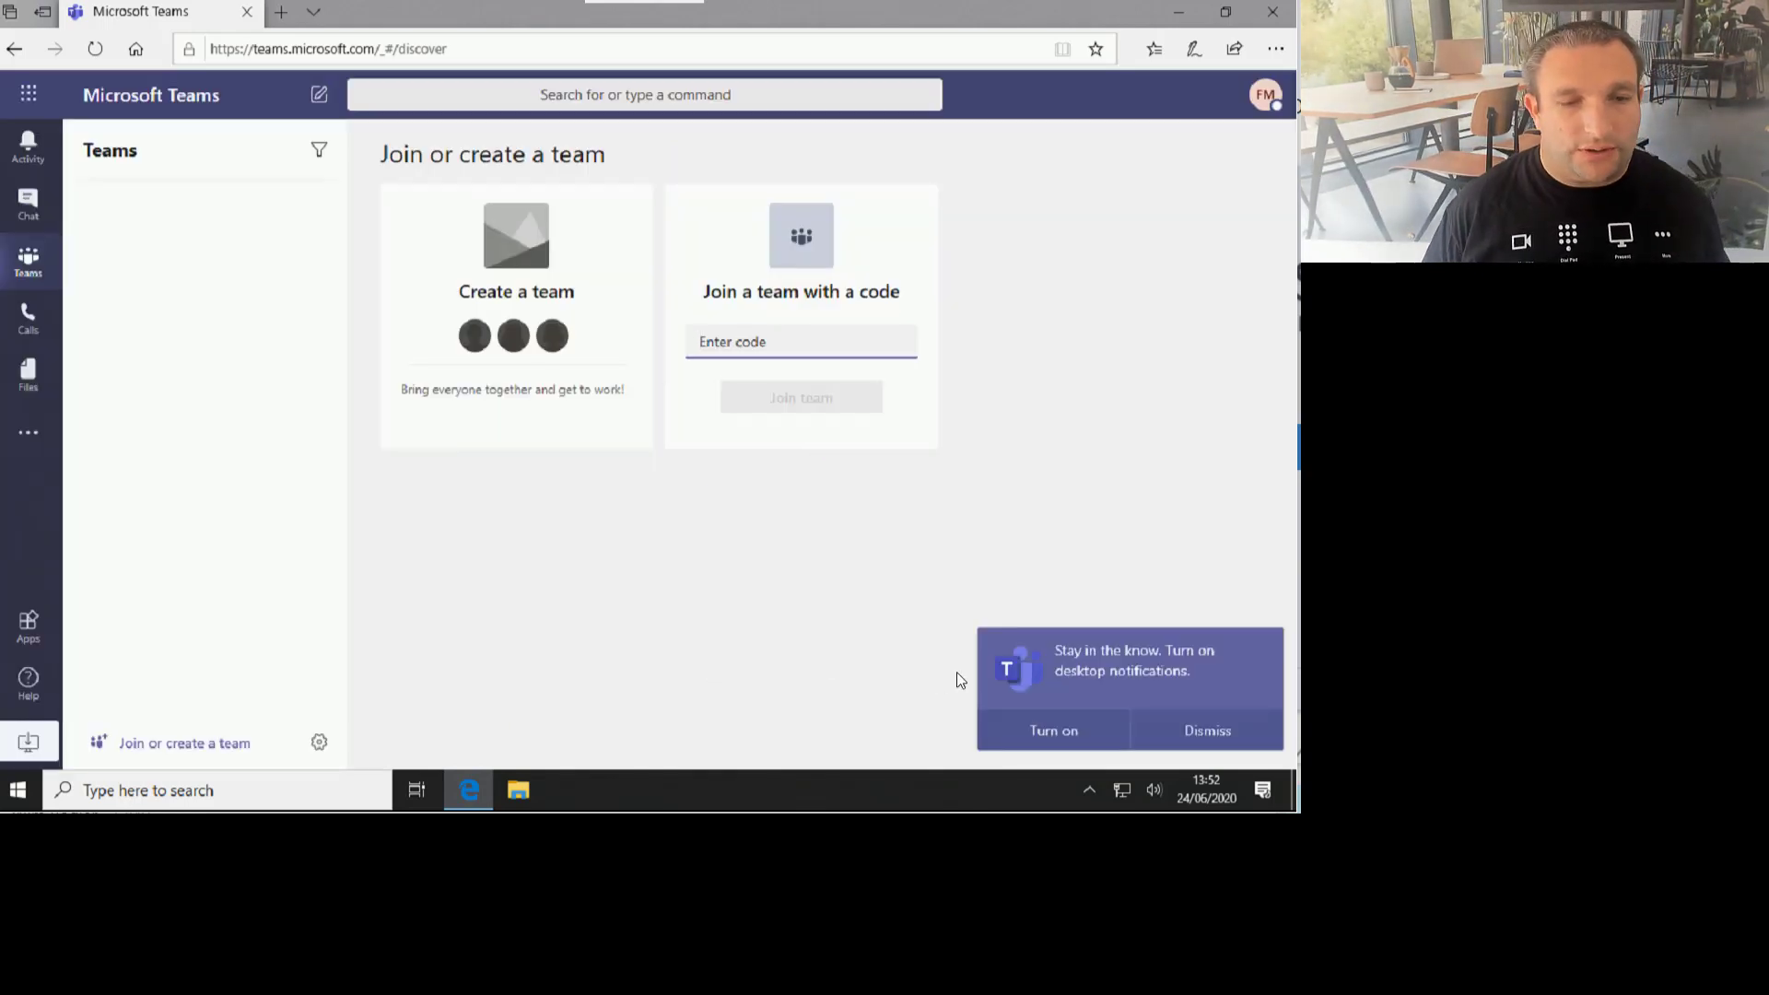
click(1227, 737)
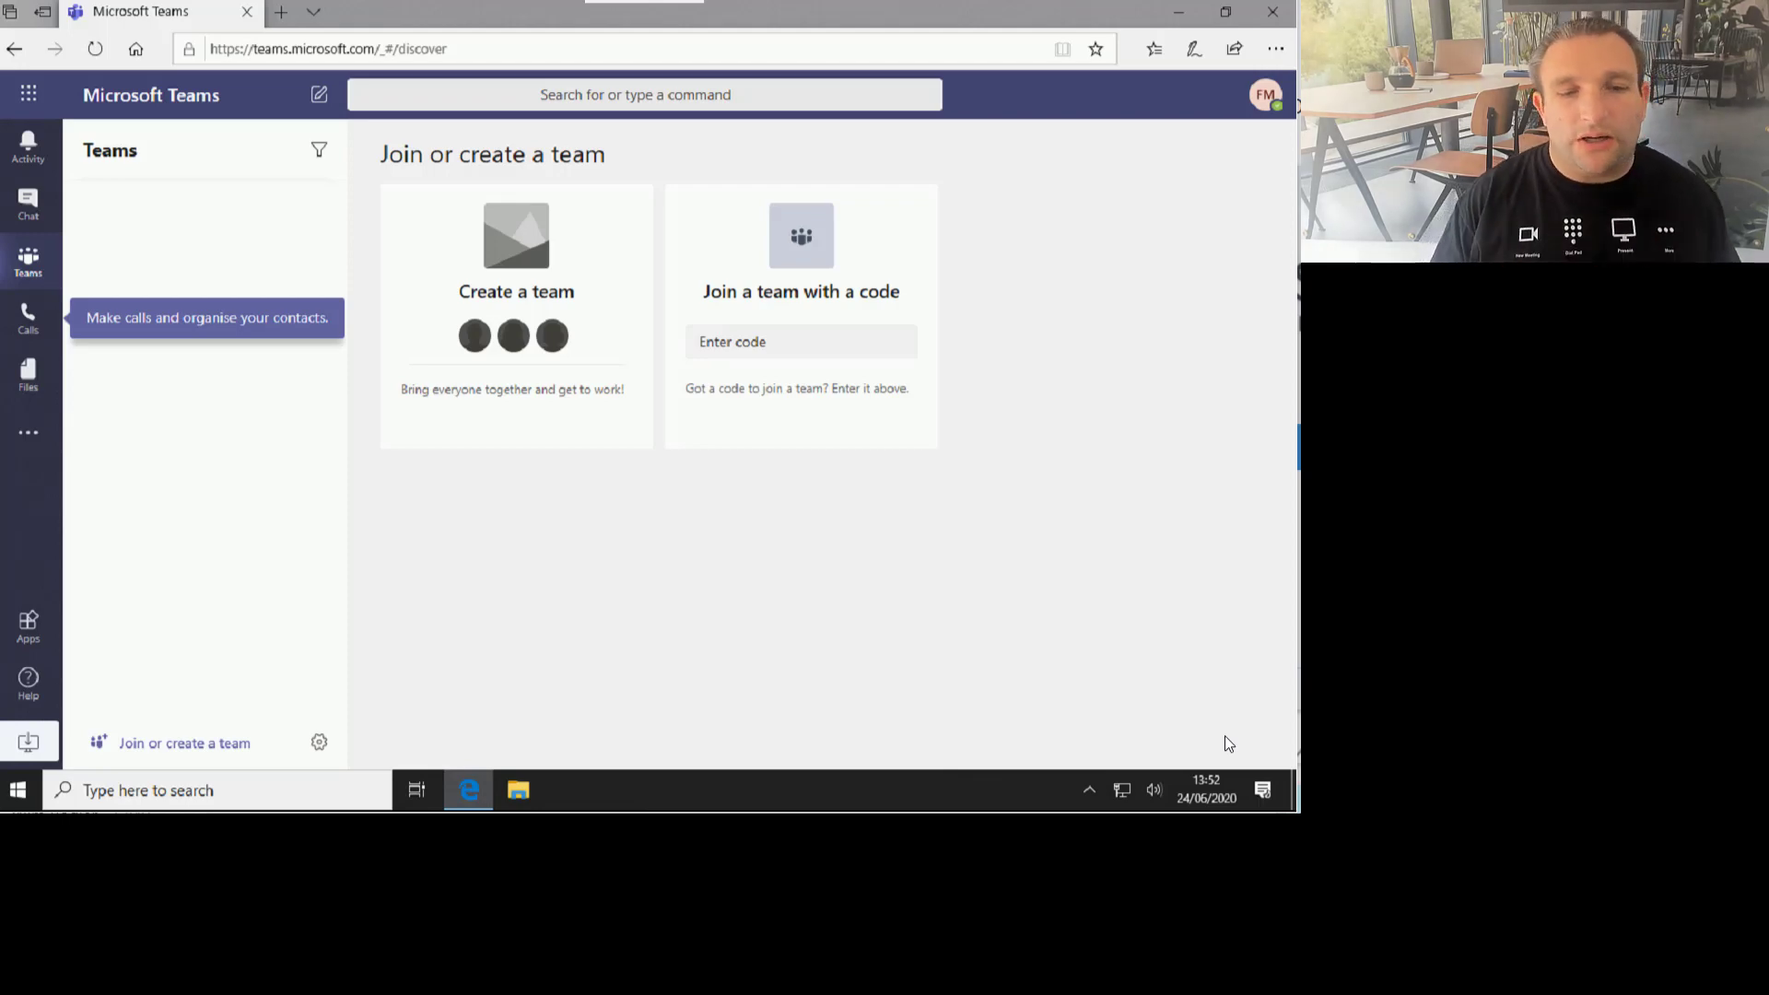
click(1259, 102)
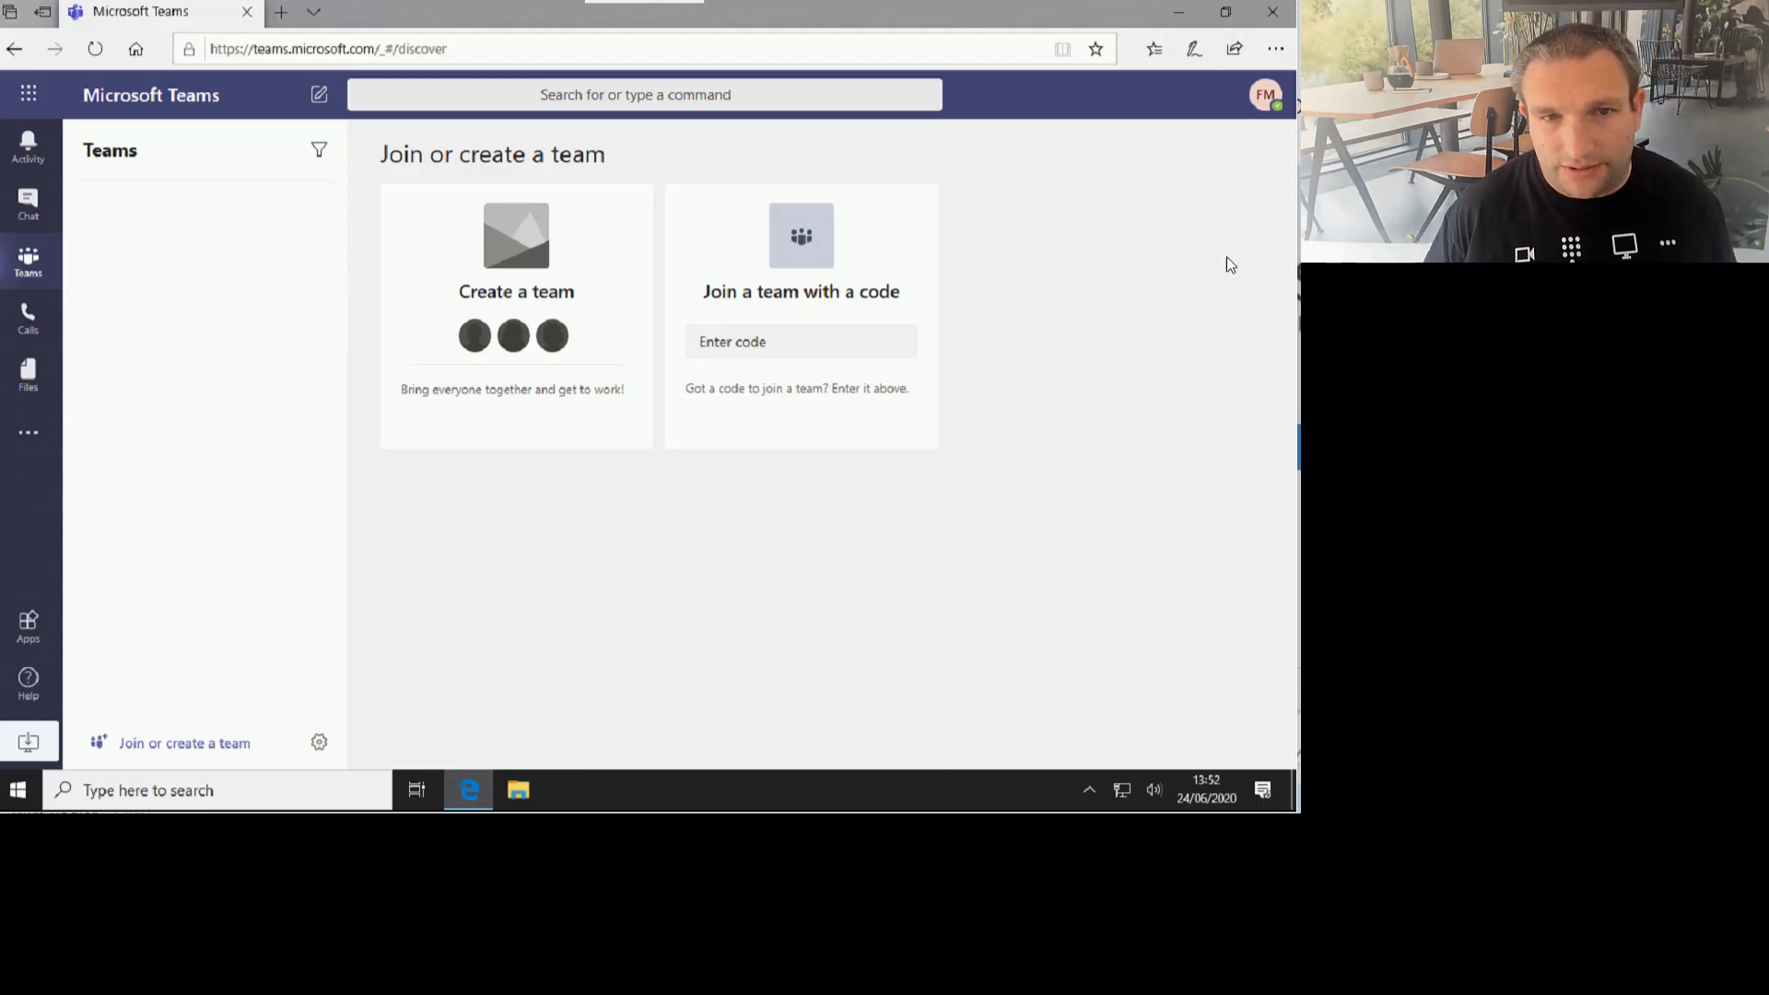
click(1082, 509)
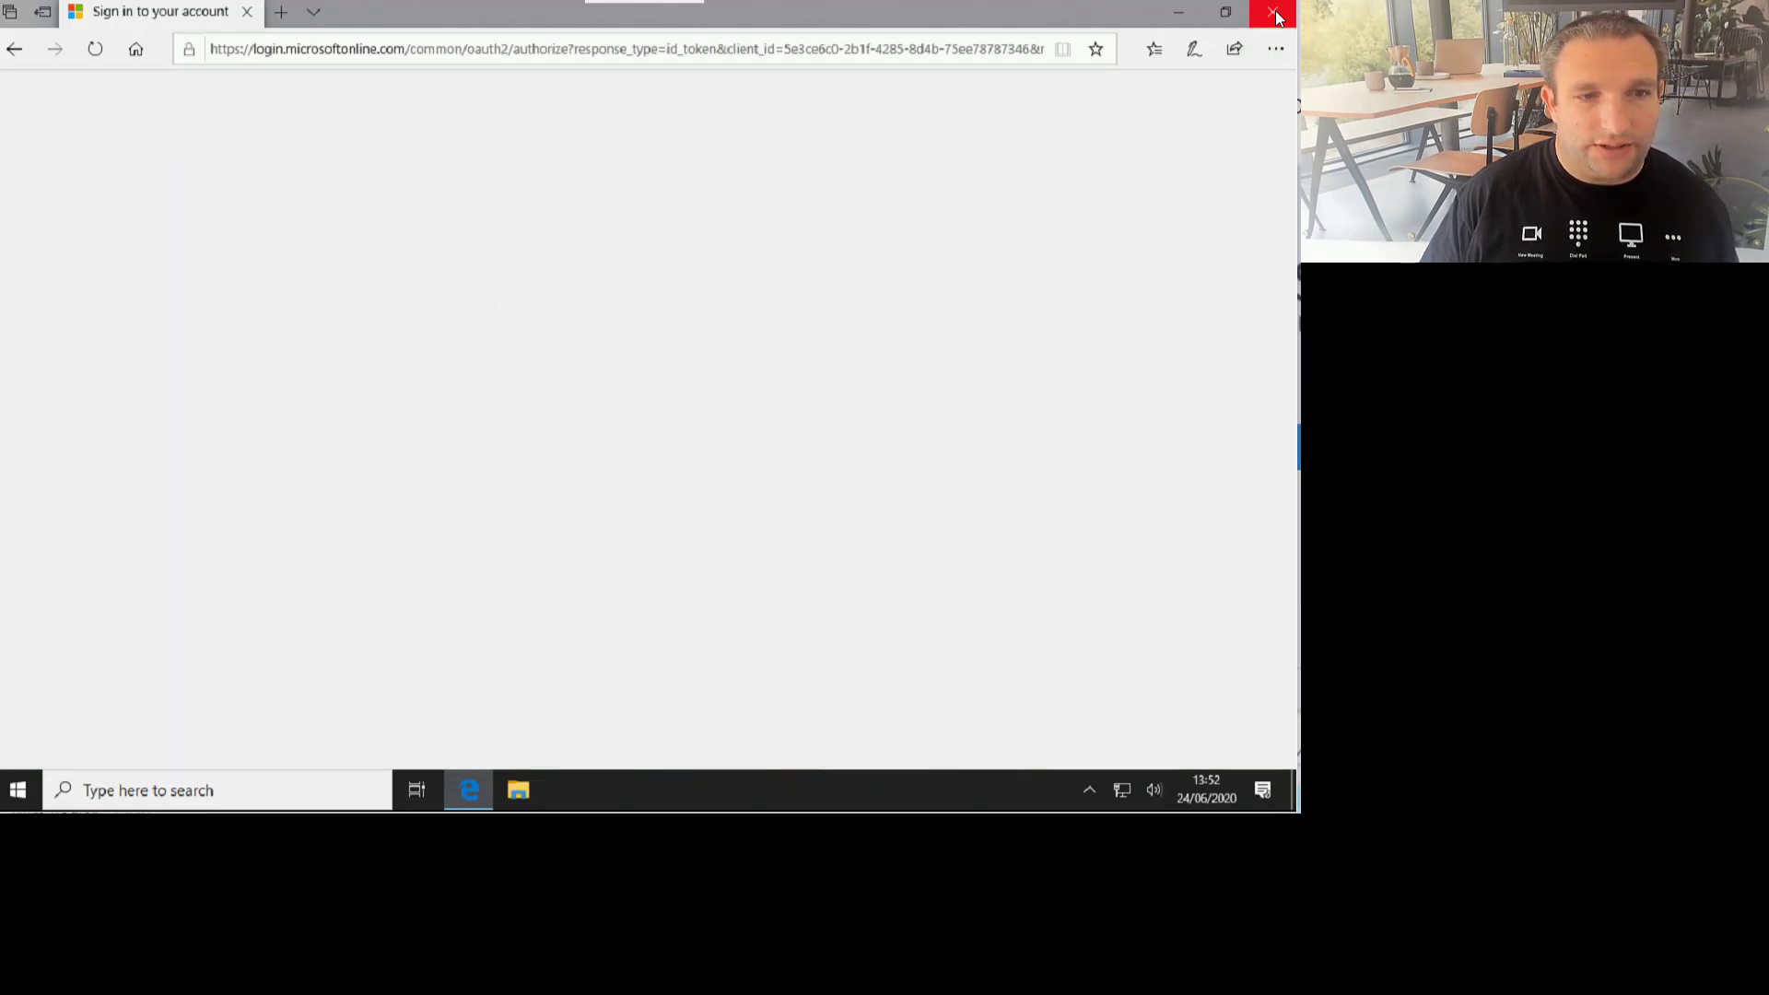
Step: Reopen the browser at portal.office.com and sign in with the existing work account's password
click(1276, 13)
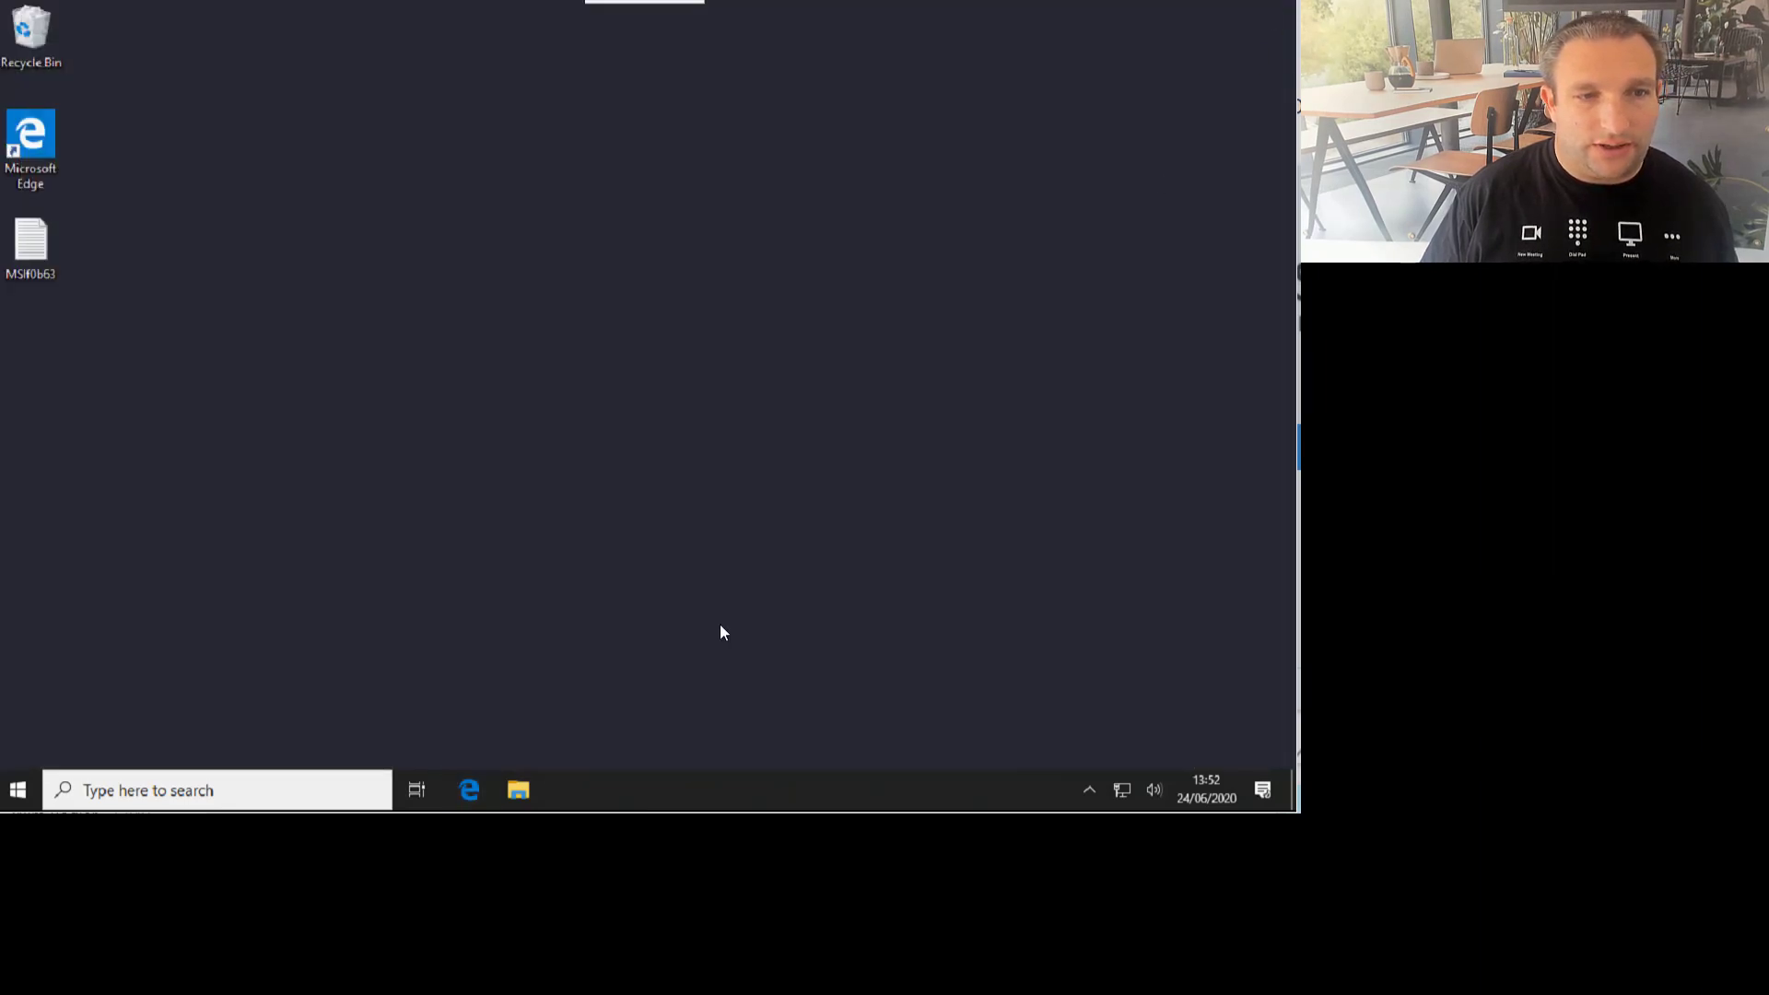
click(471, 789)
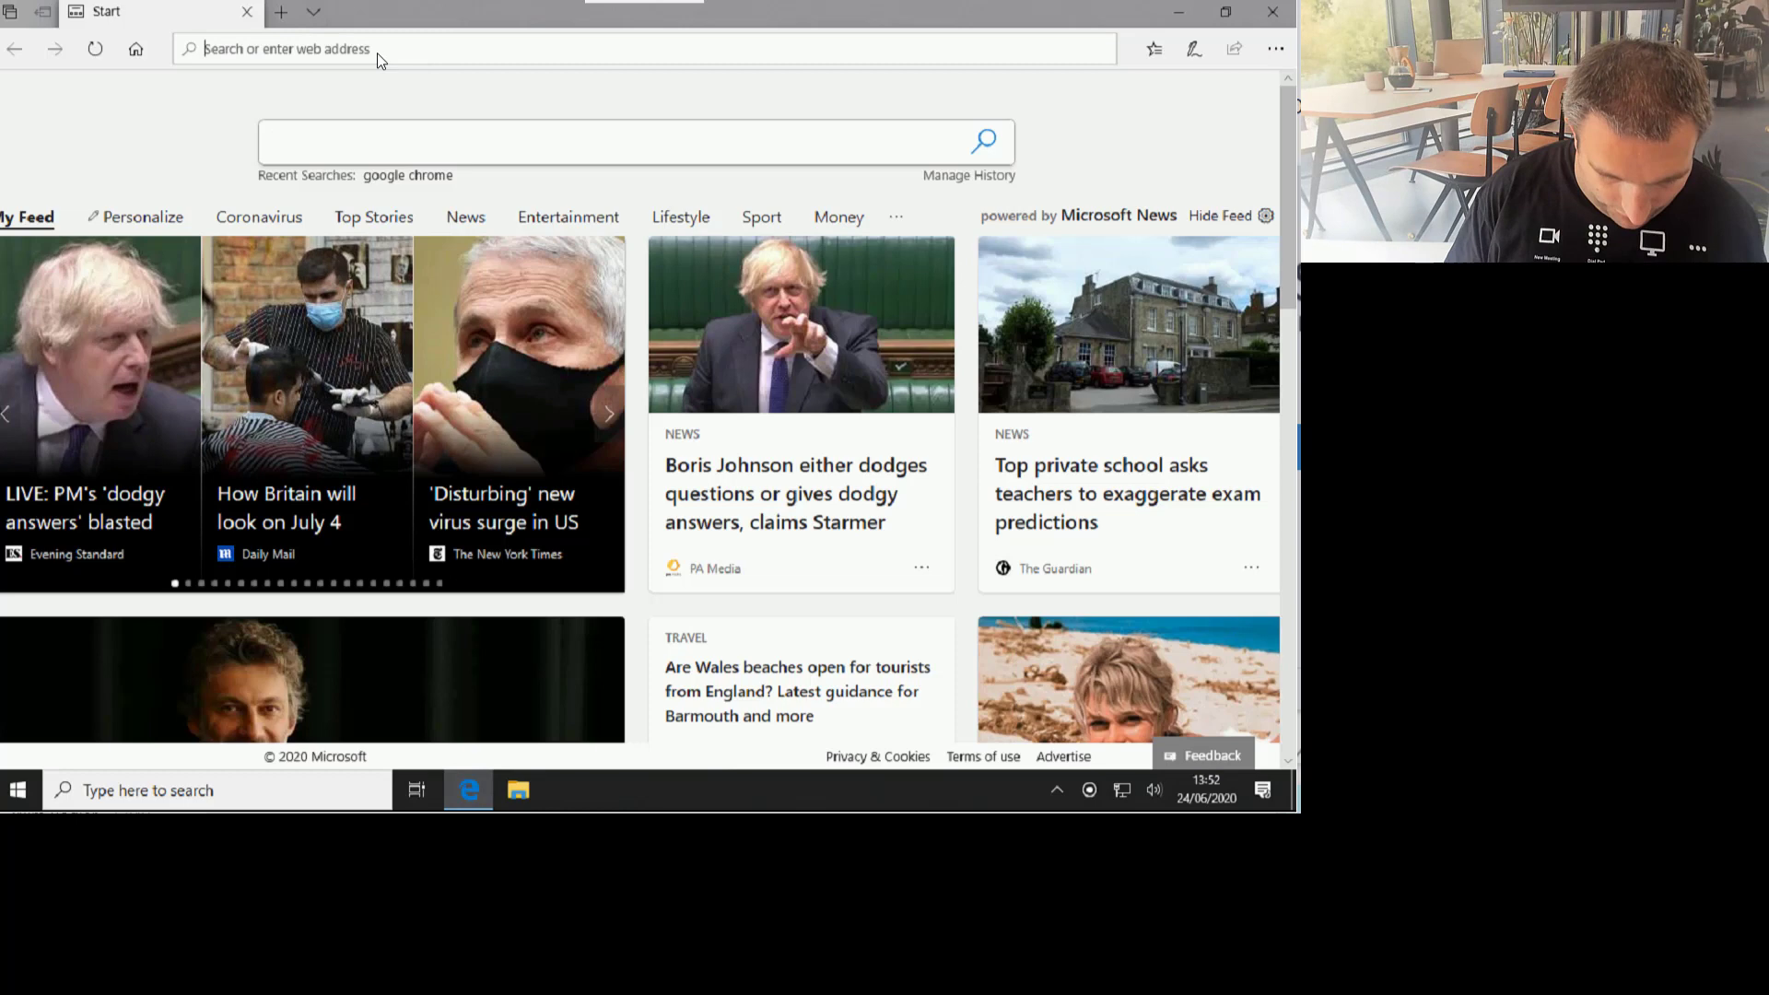
text(portal.office)
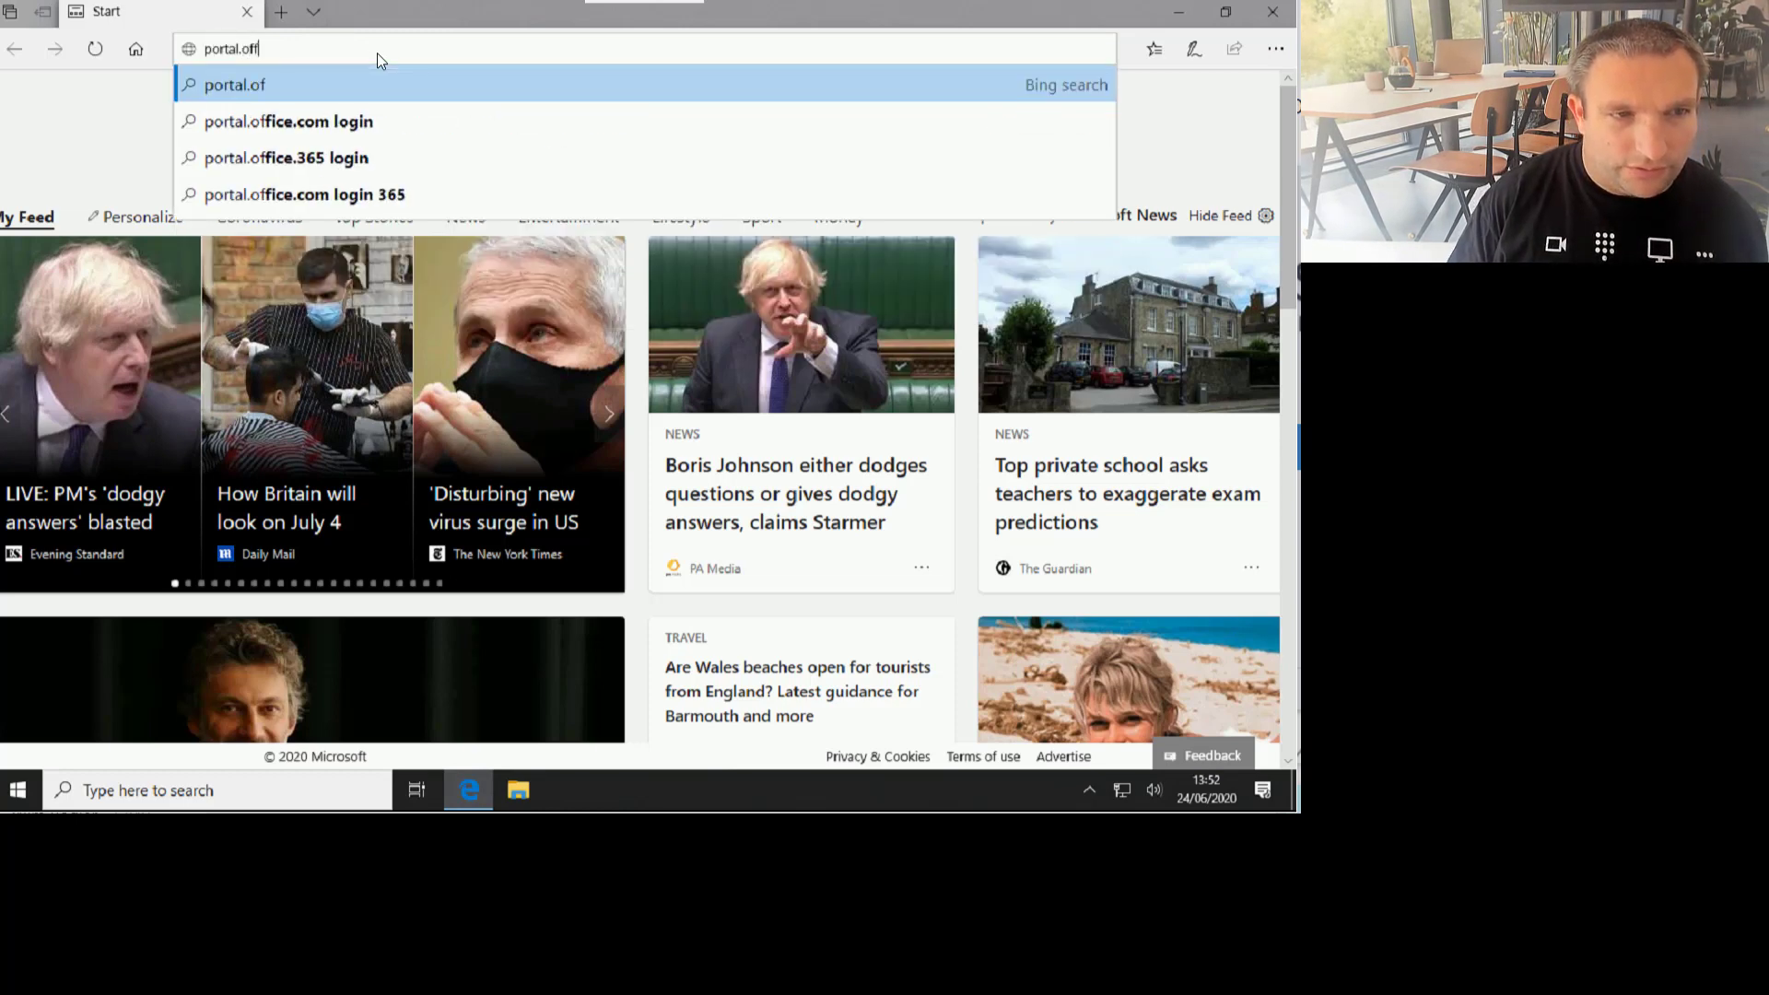
text(.com)
key(Return)
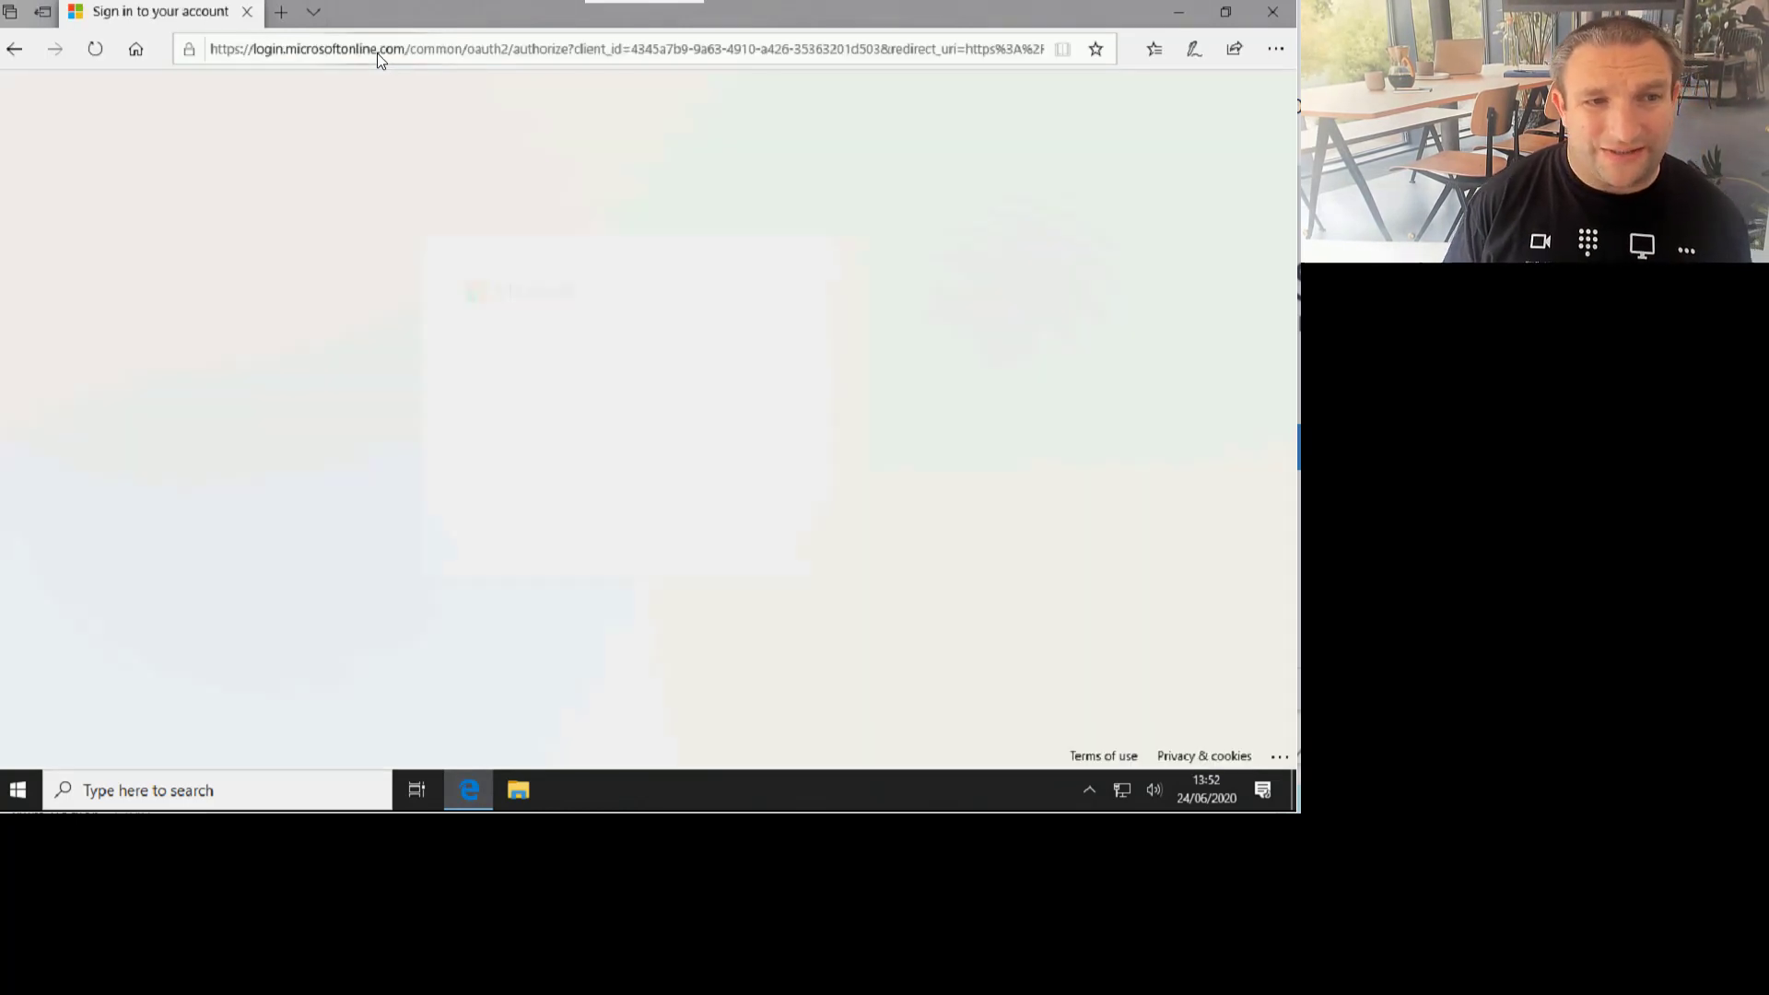
click(674, 404)
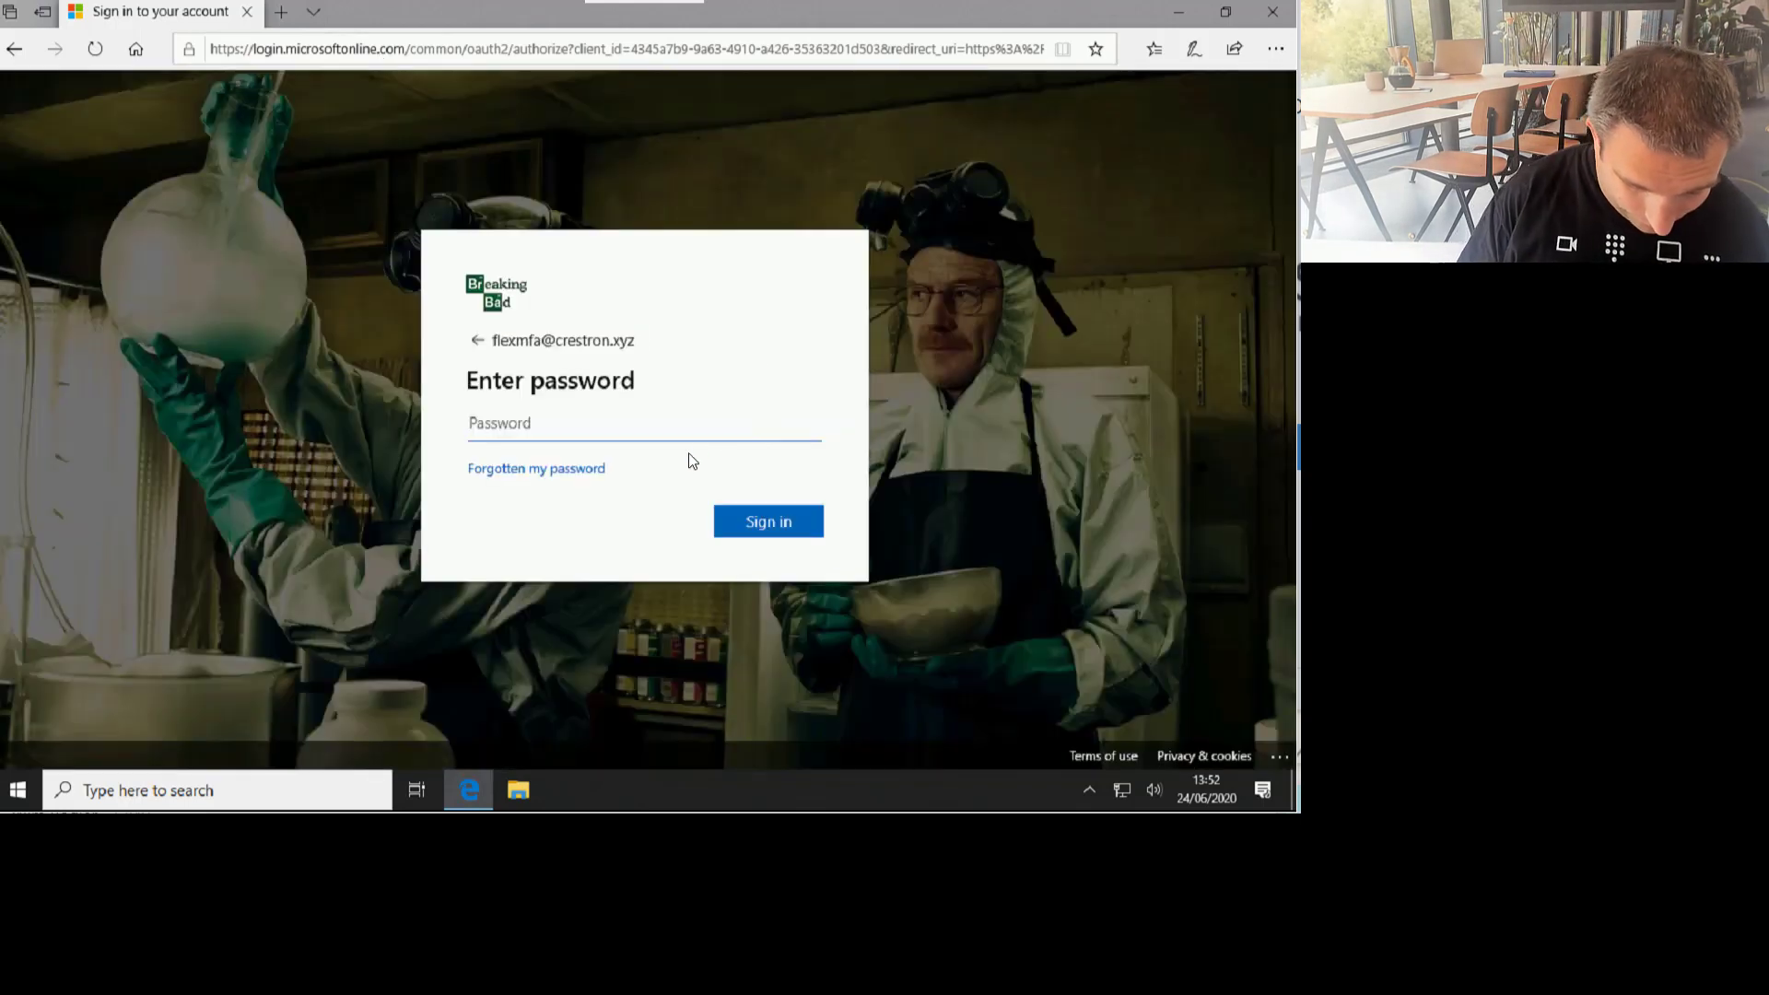
text(**********)
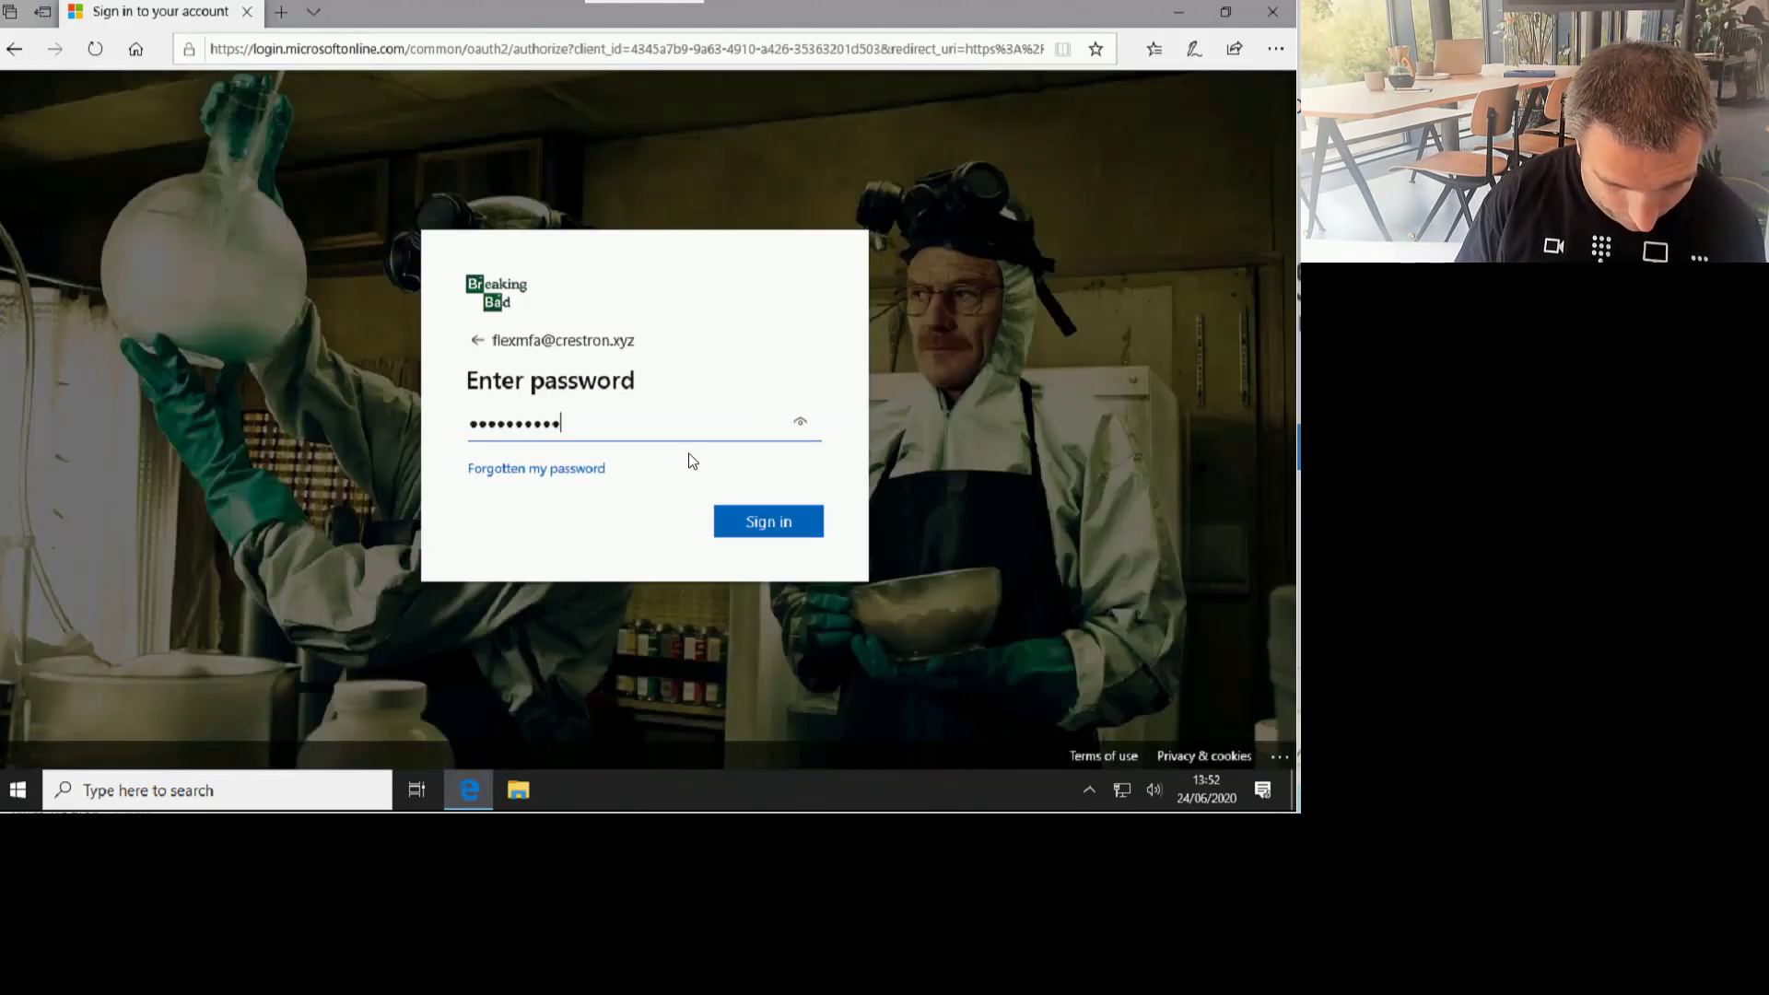
text(**)
key(Return)
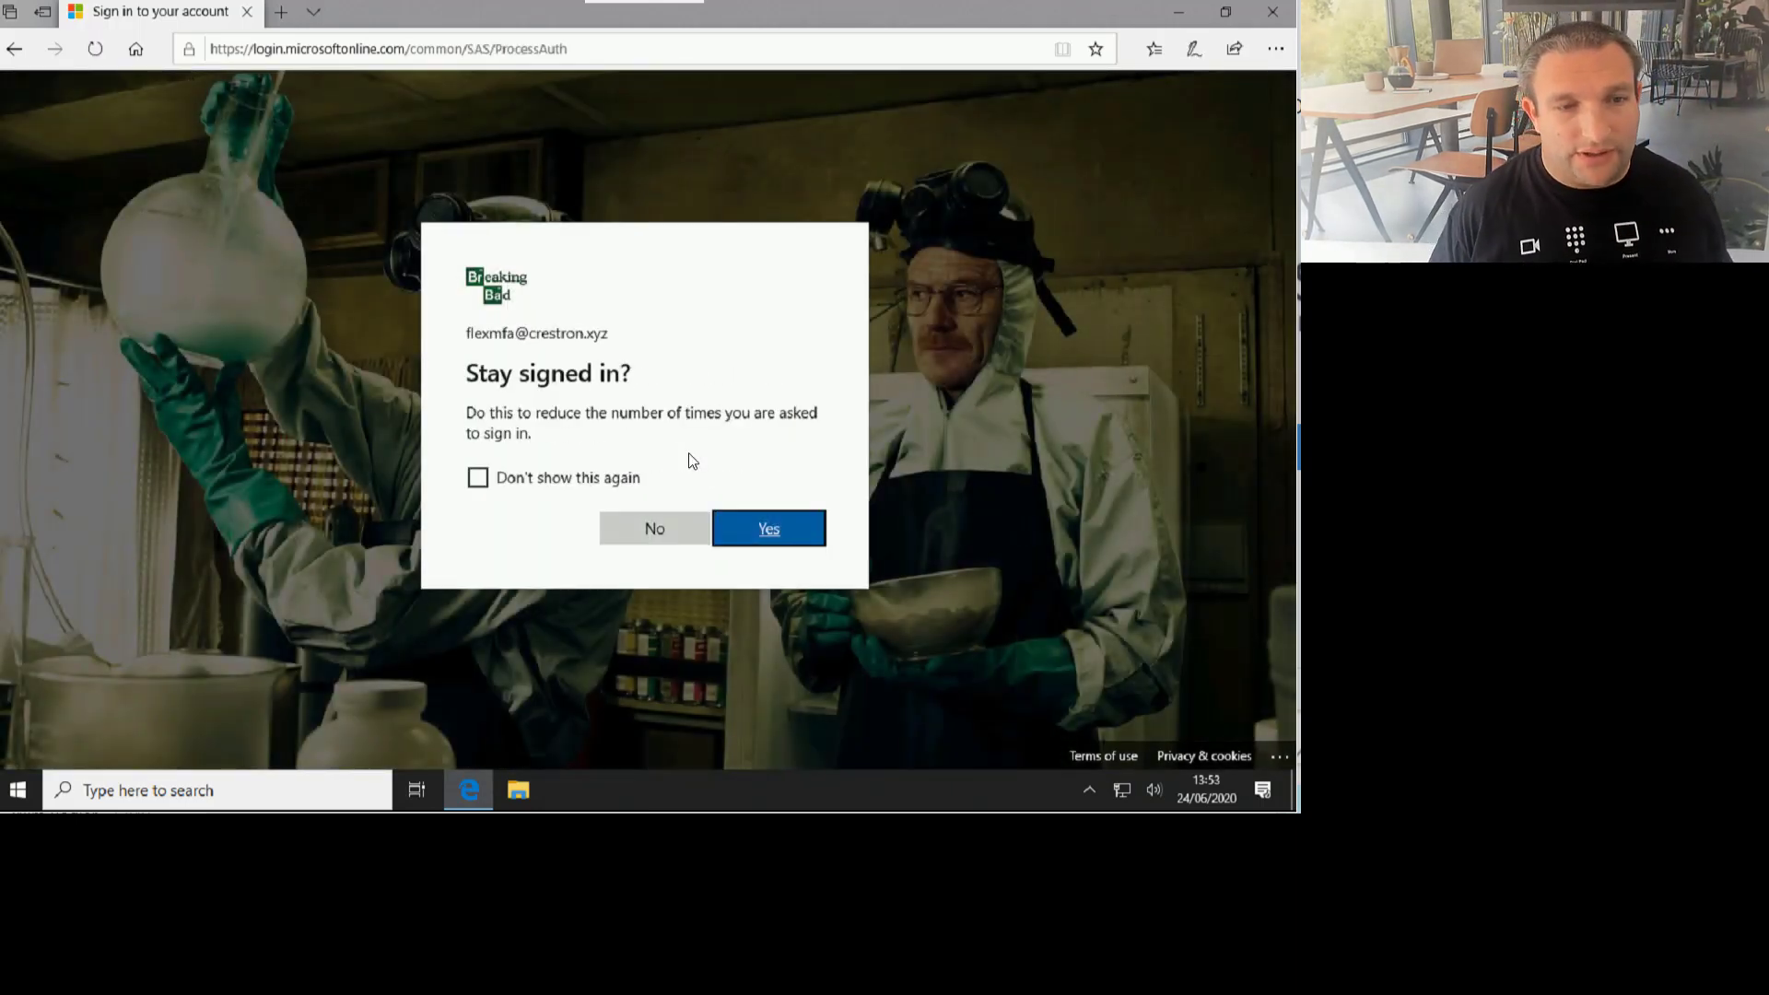
Step: Decline staying signed in, close the welcome tour, and view the account's Subscriptions page
click(634, 530)
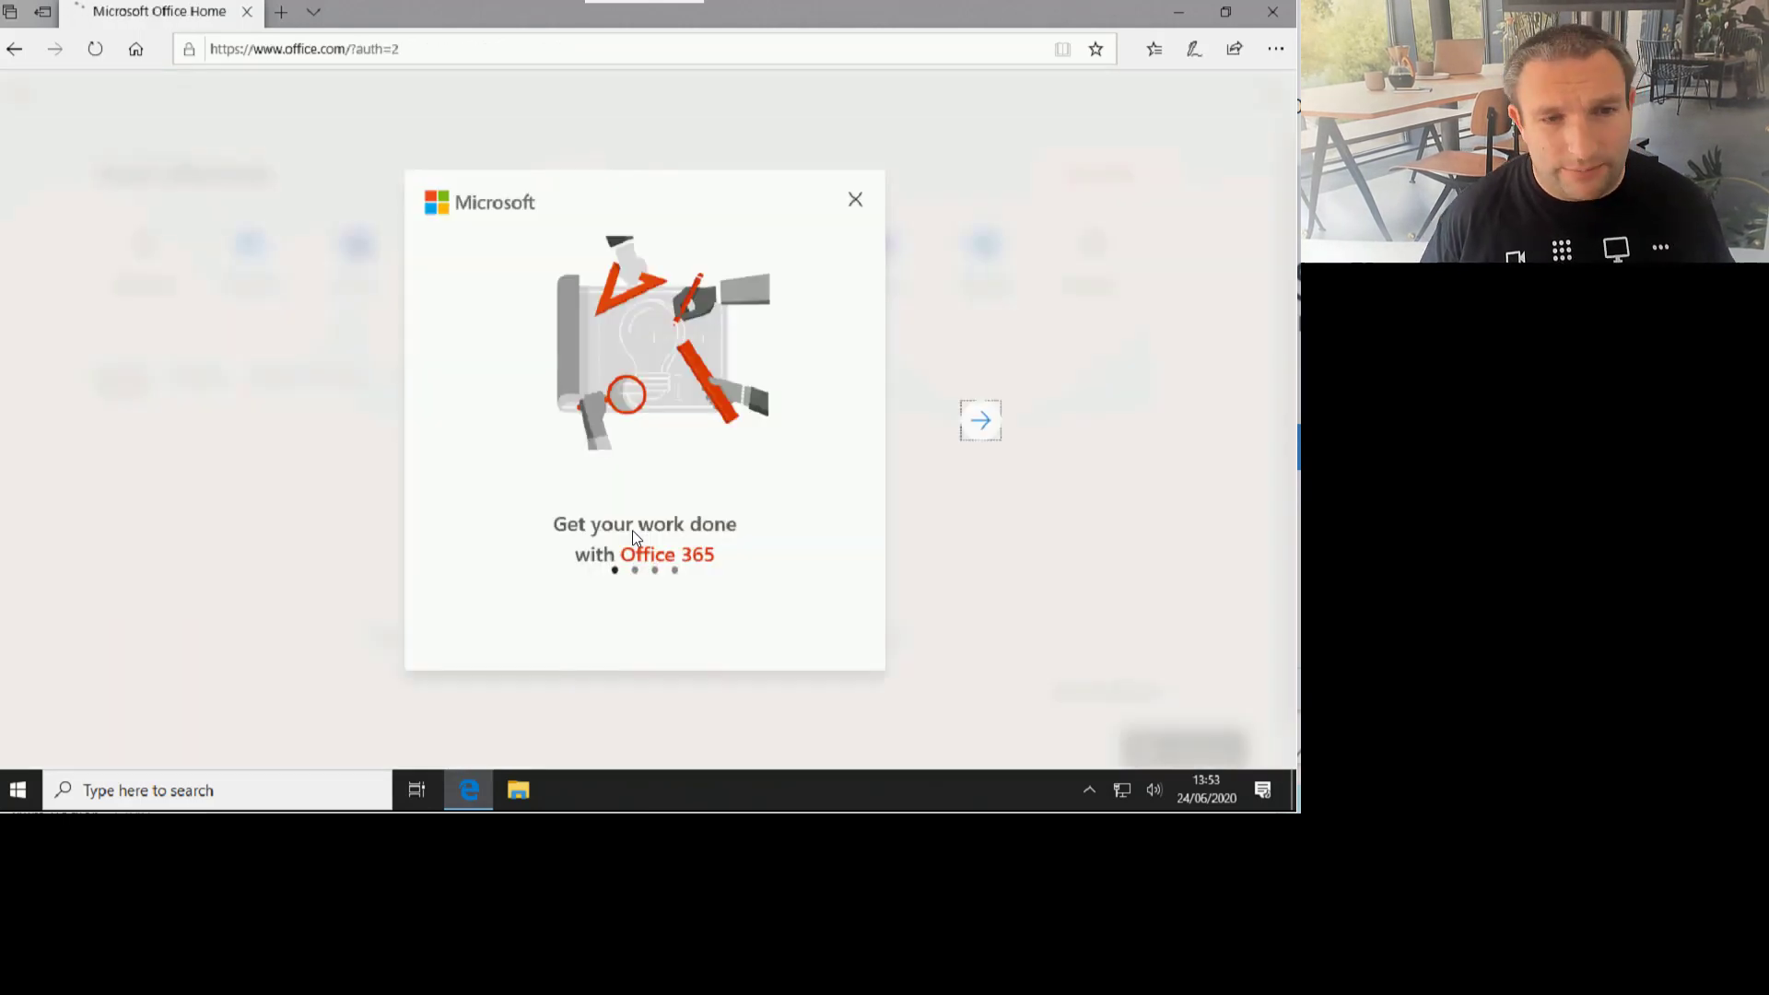
click(897, 284)
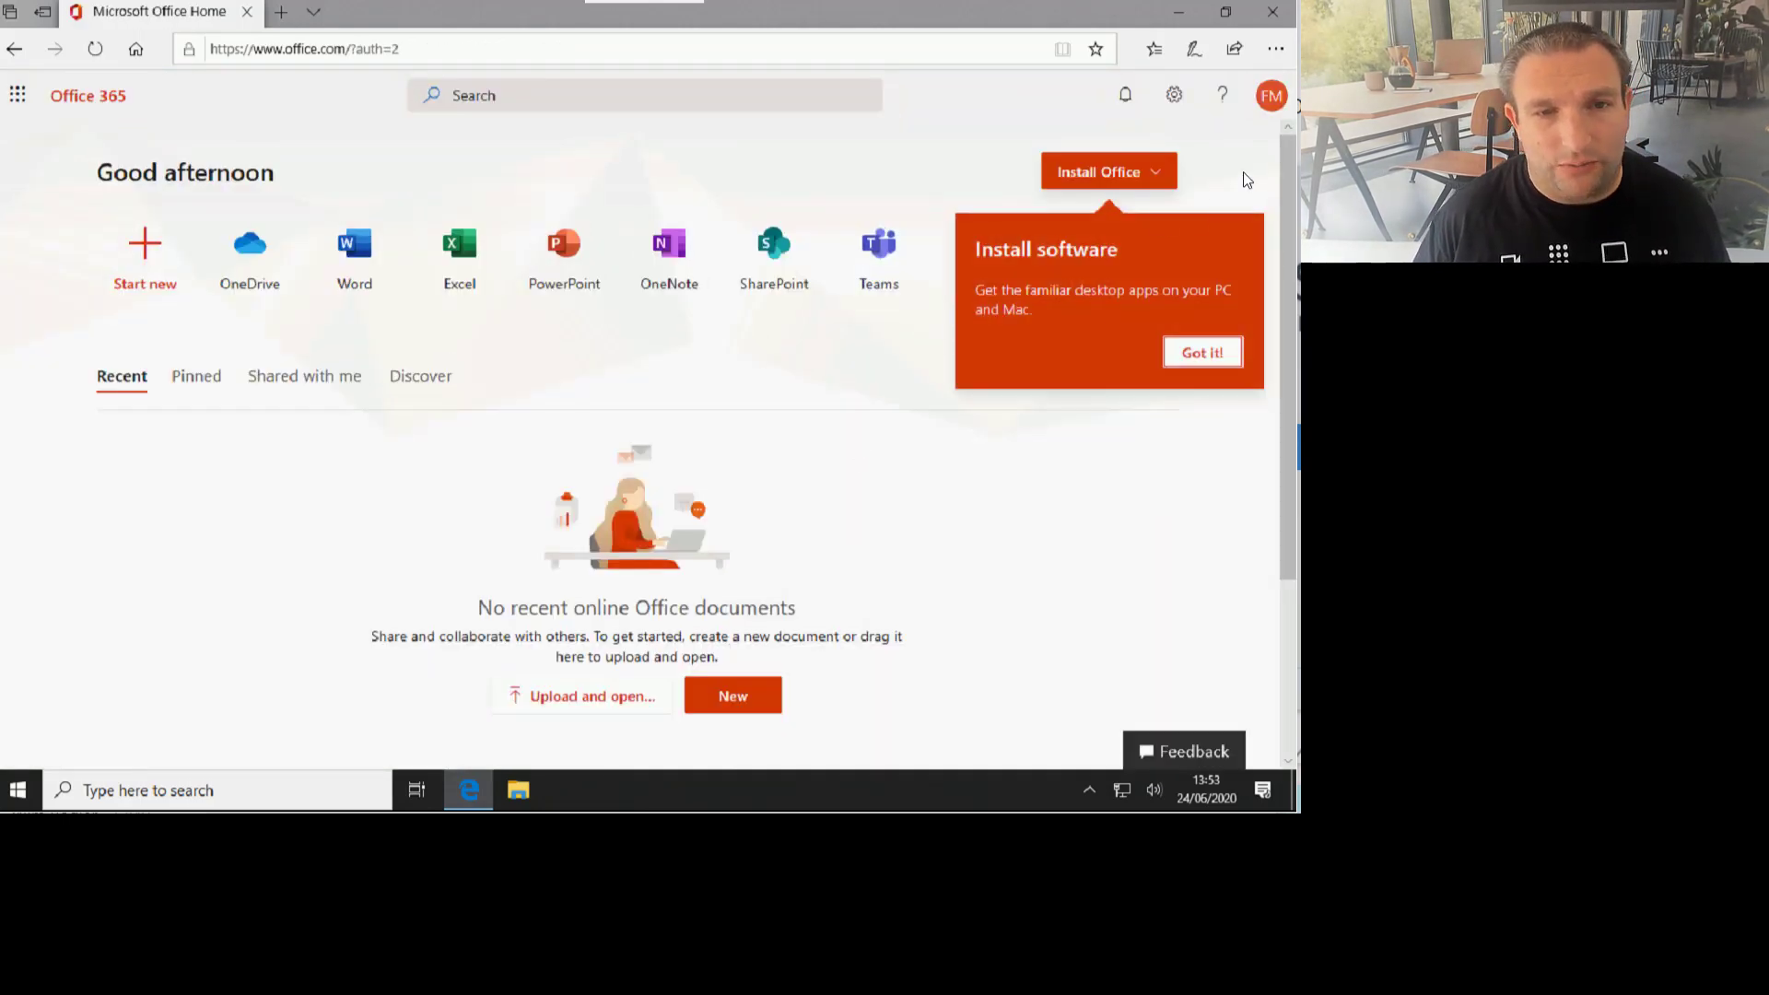
click(1265, 97)
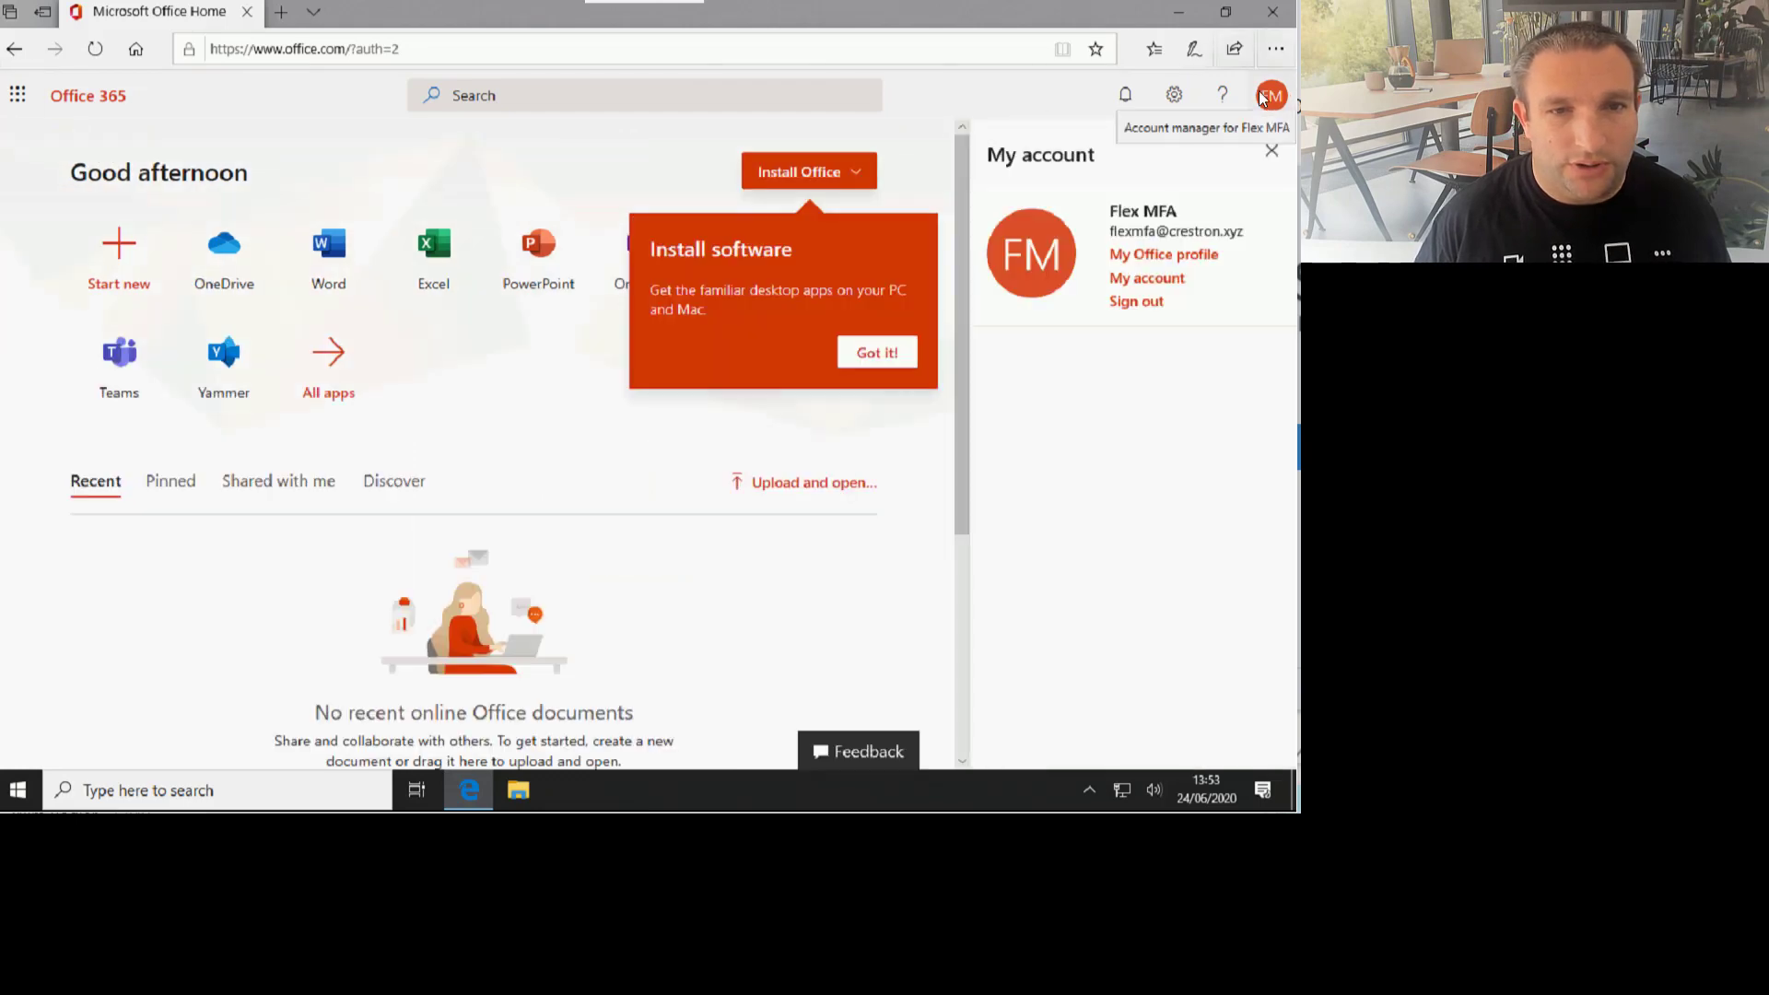
click(1158, 282)
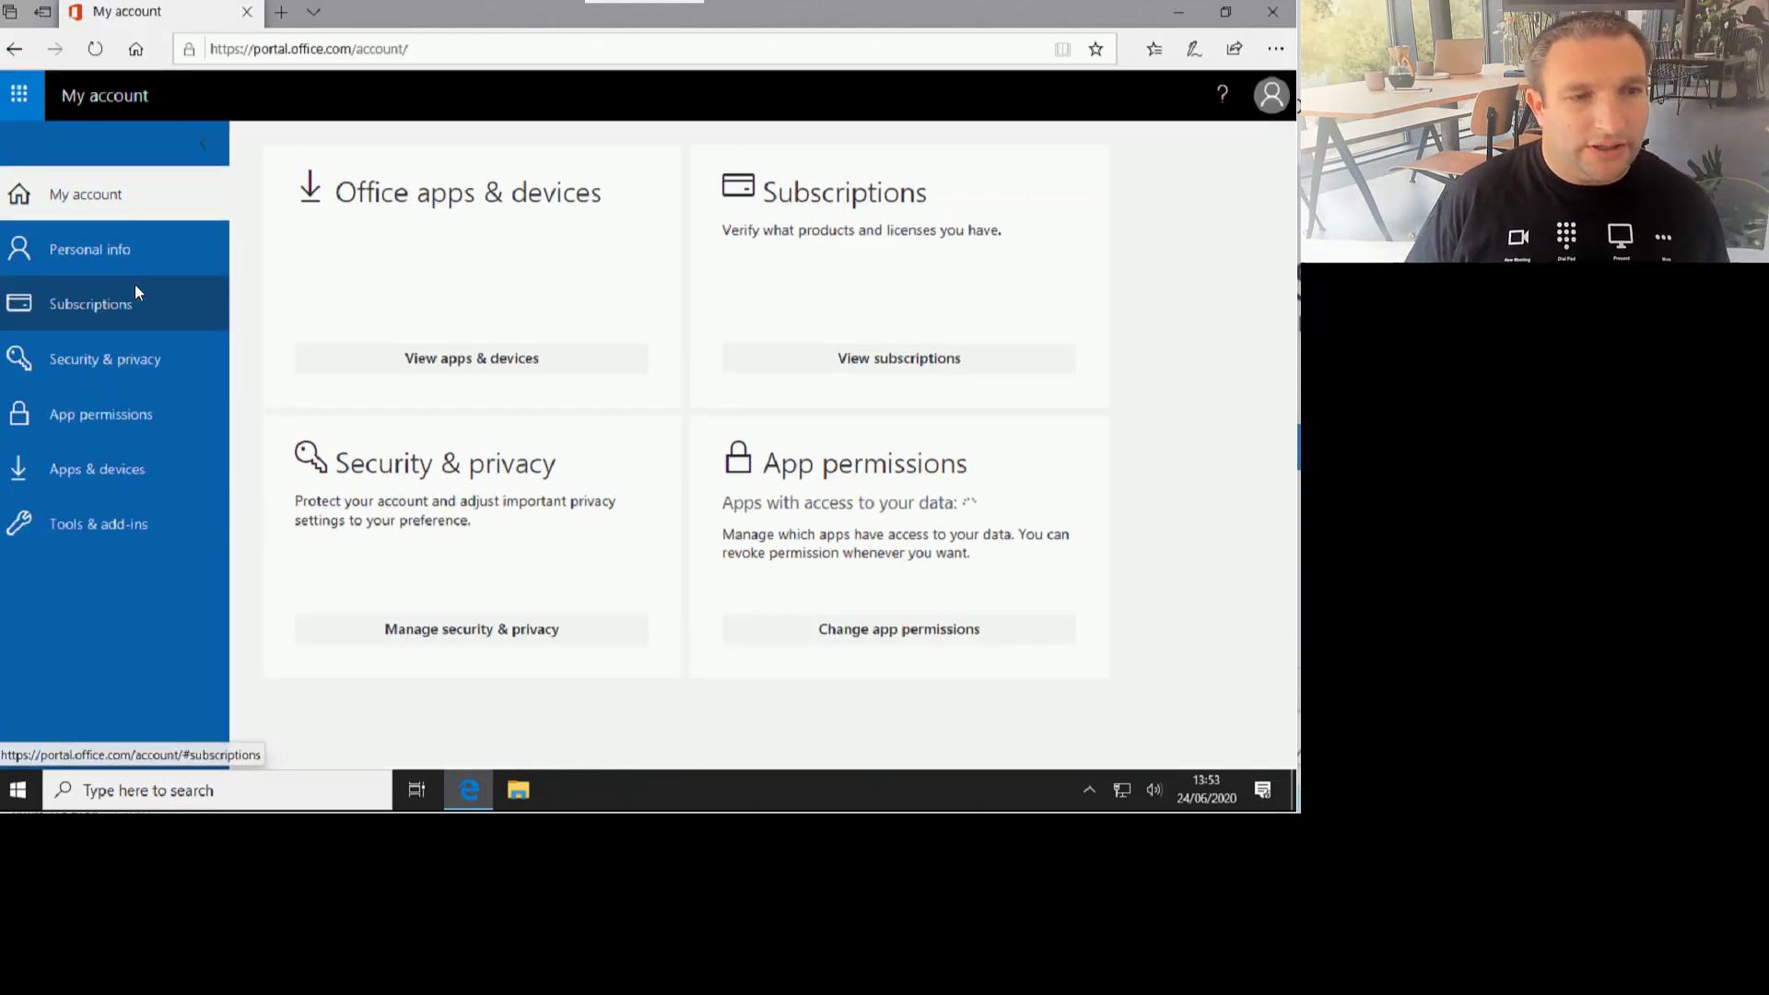
click(76, 300)
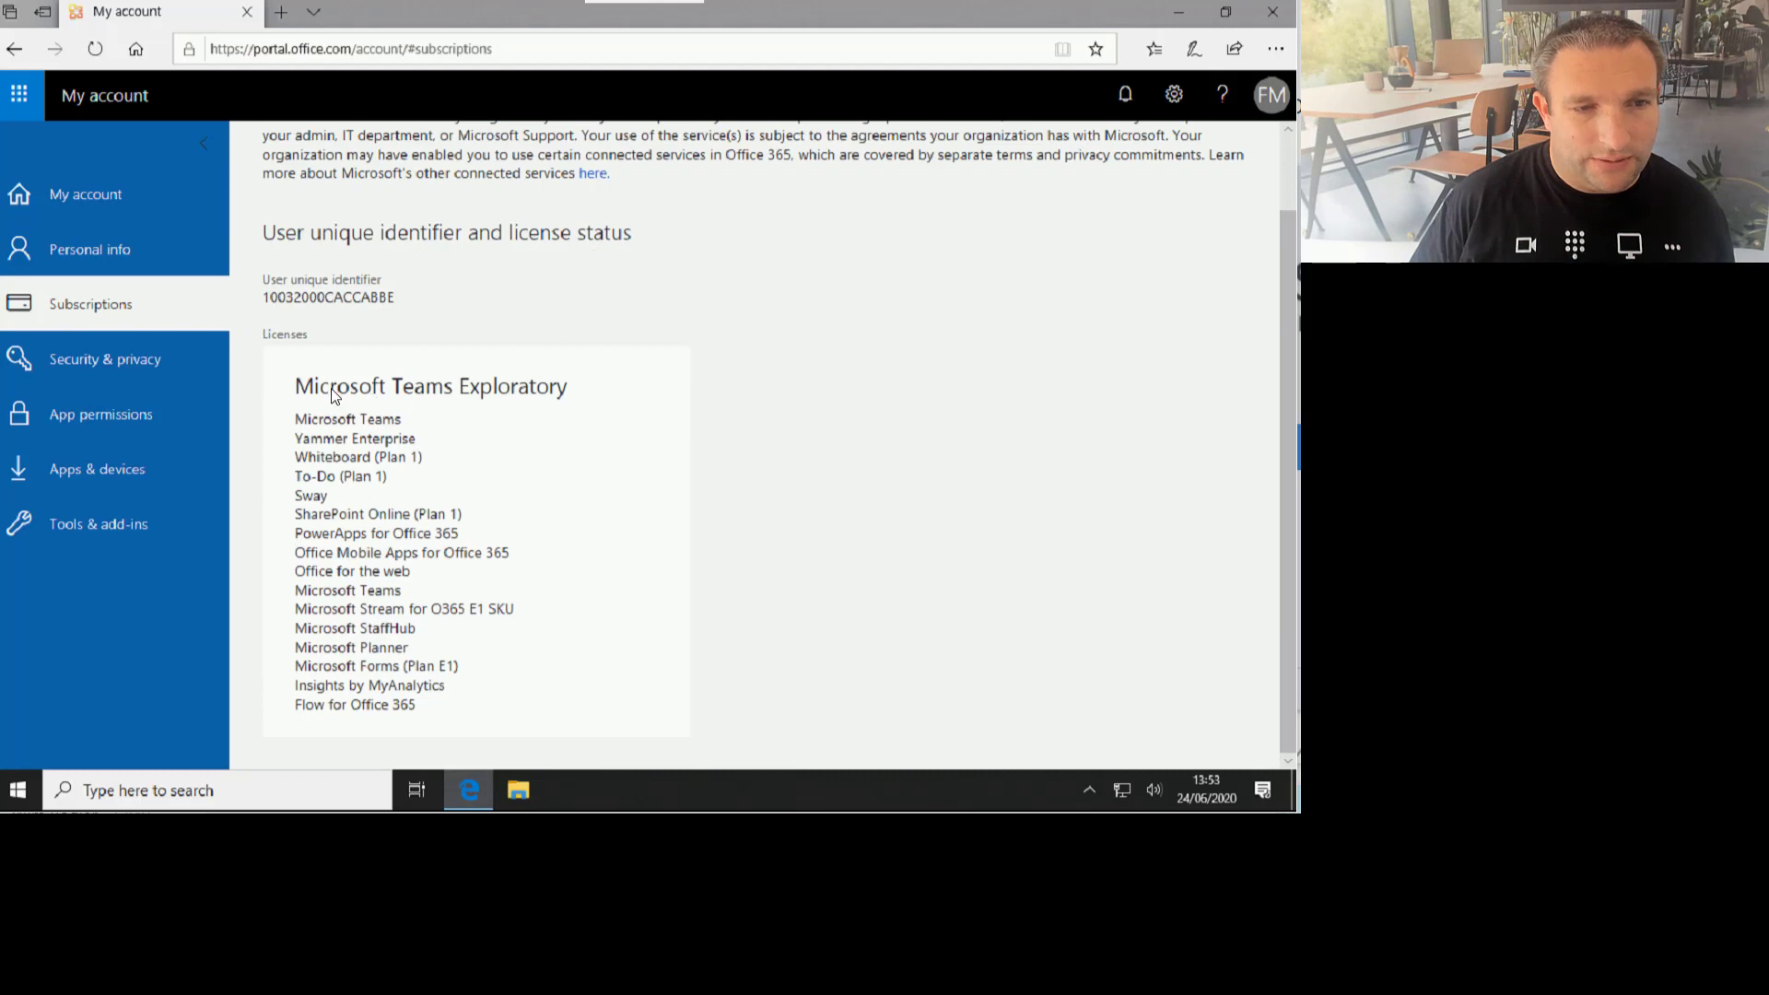
Step: Check the Microsoft Teams Exploratory licence and its Microsoft Teams entry, then sign out of the portal
drag(332, 394, 562, 395)
click(574, 398)
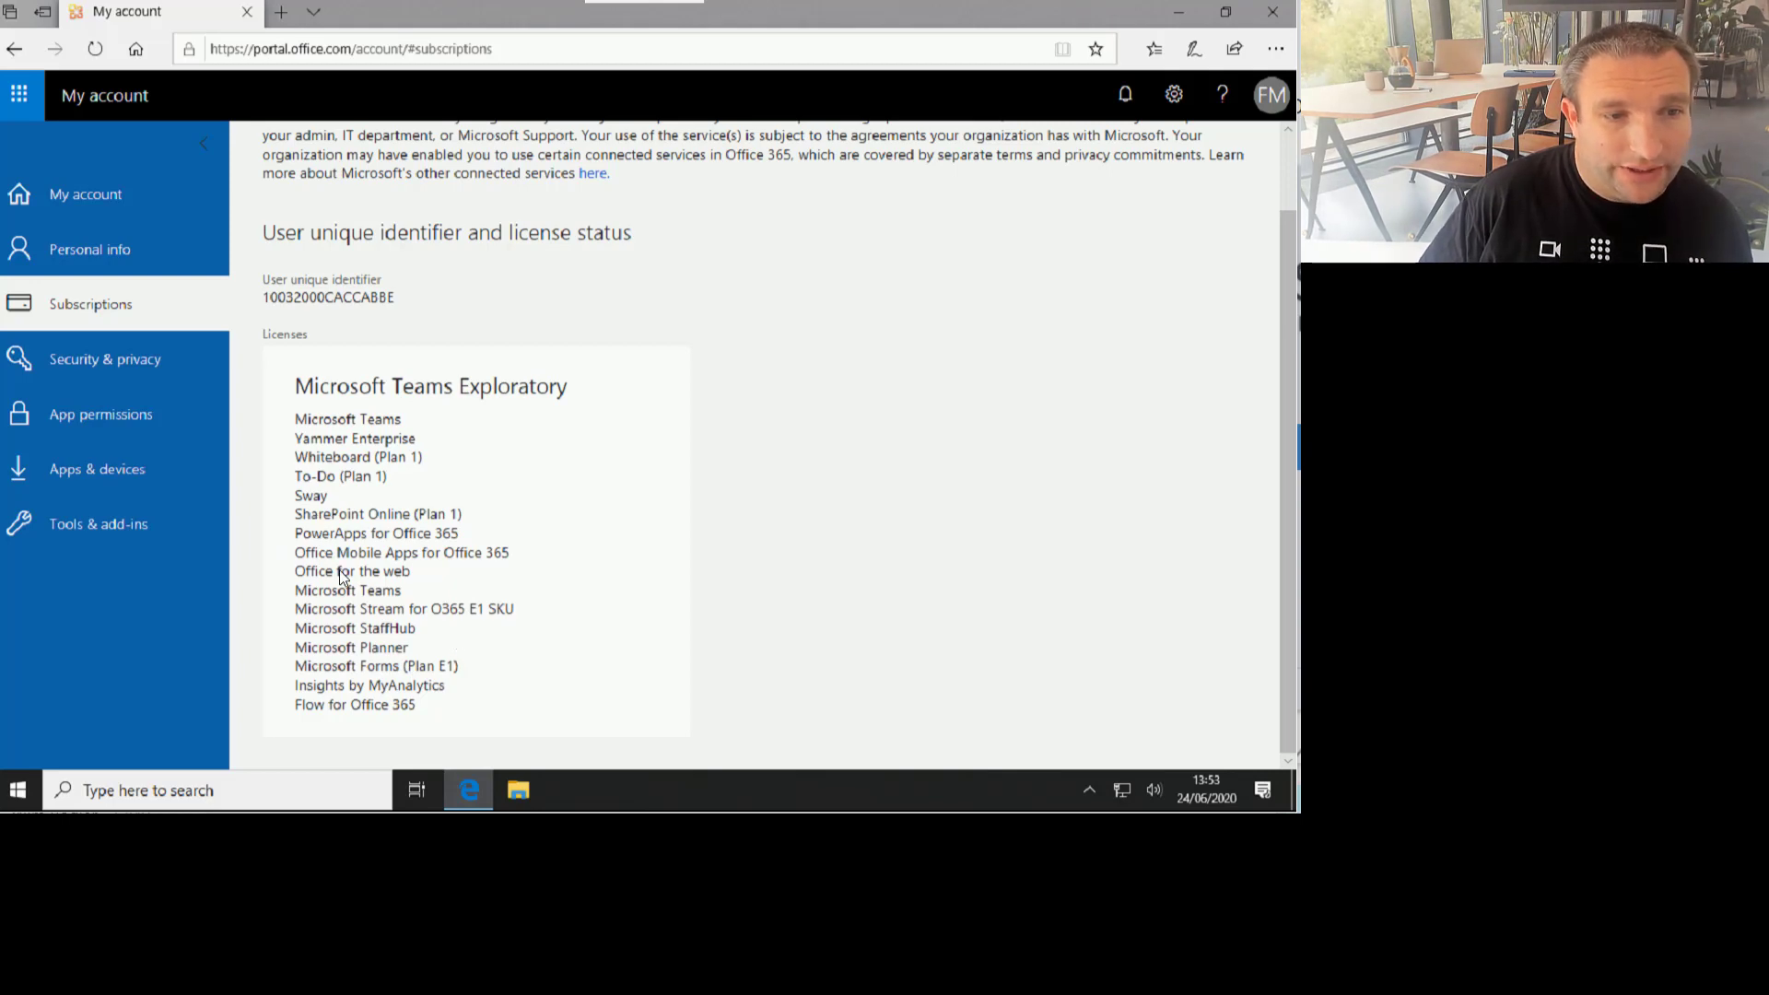
drag(296, 591, 411, 597)
click(410, 596)
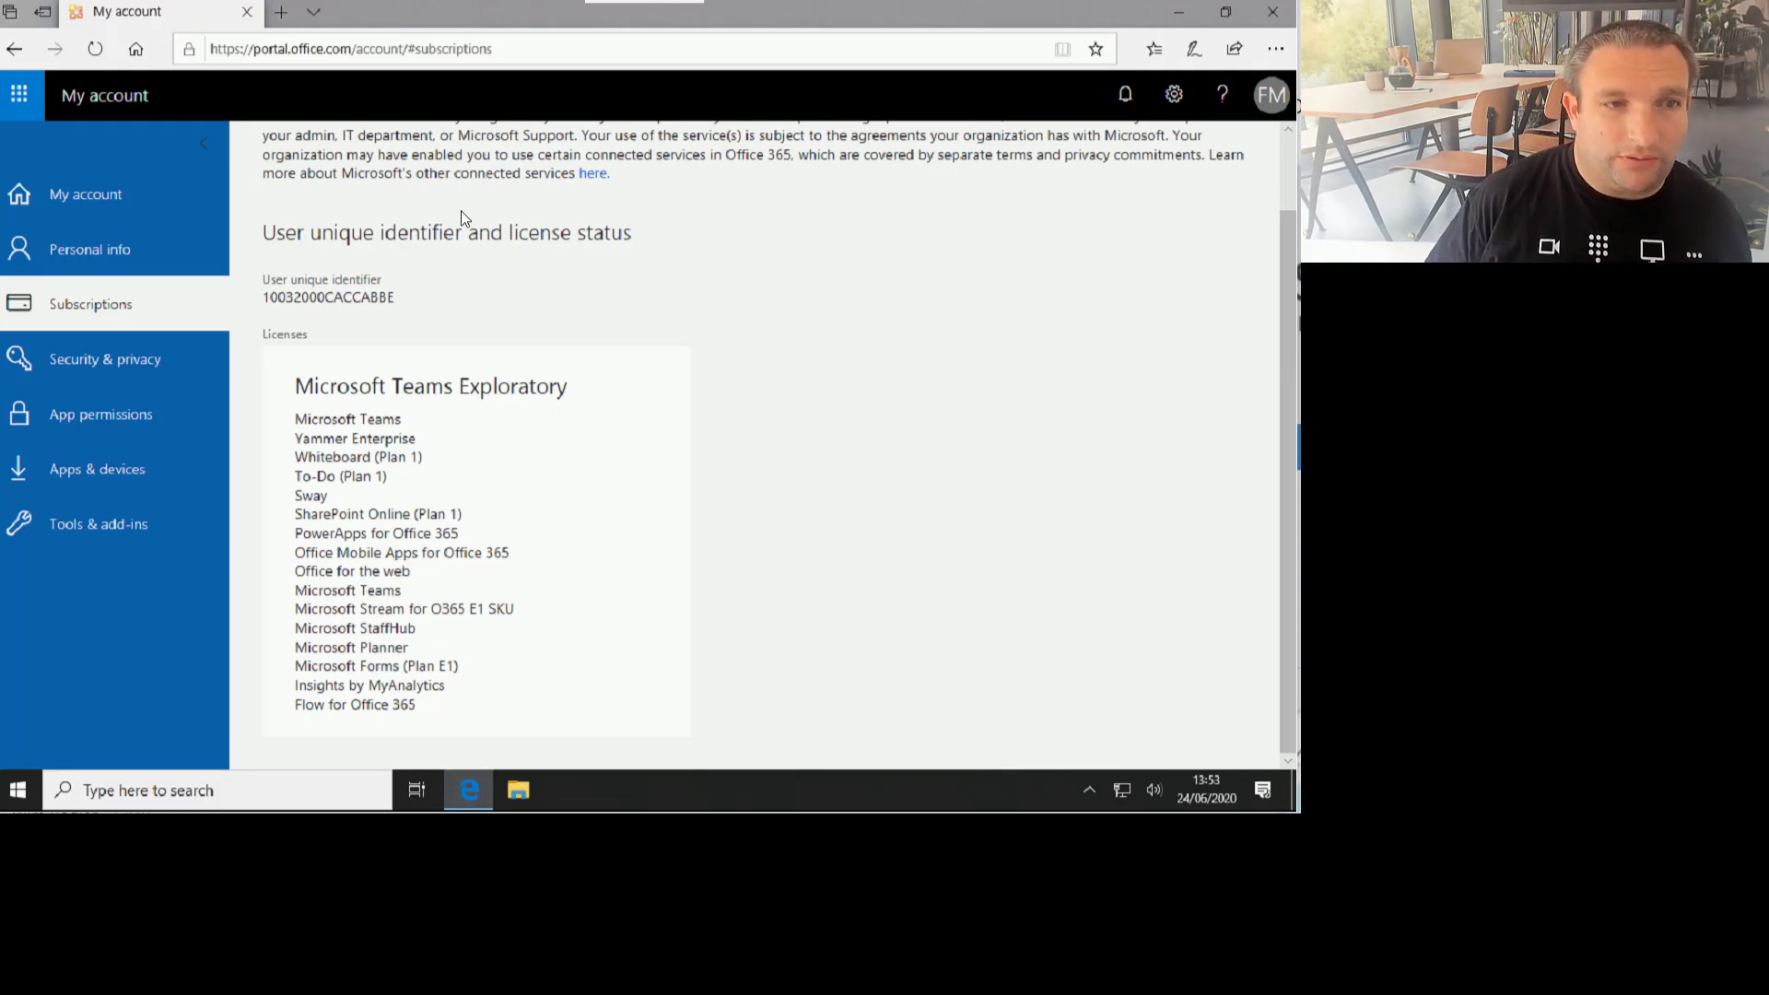
click(1270, 94)
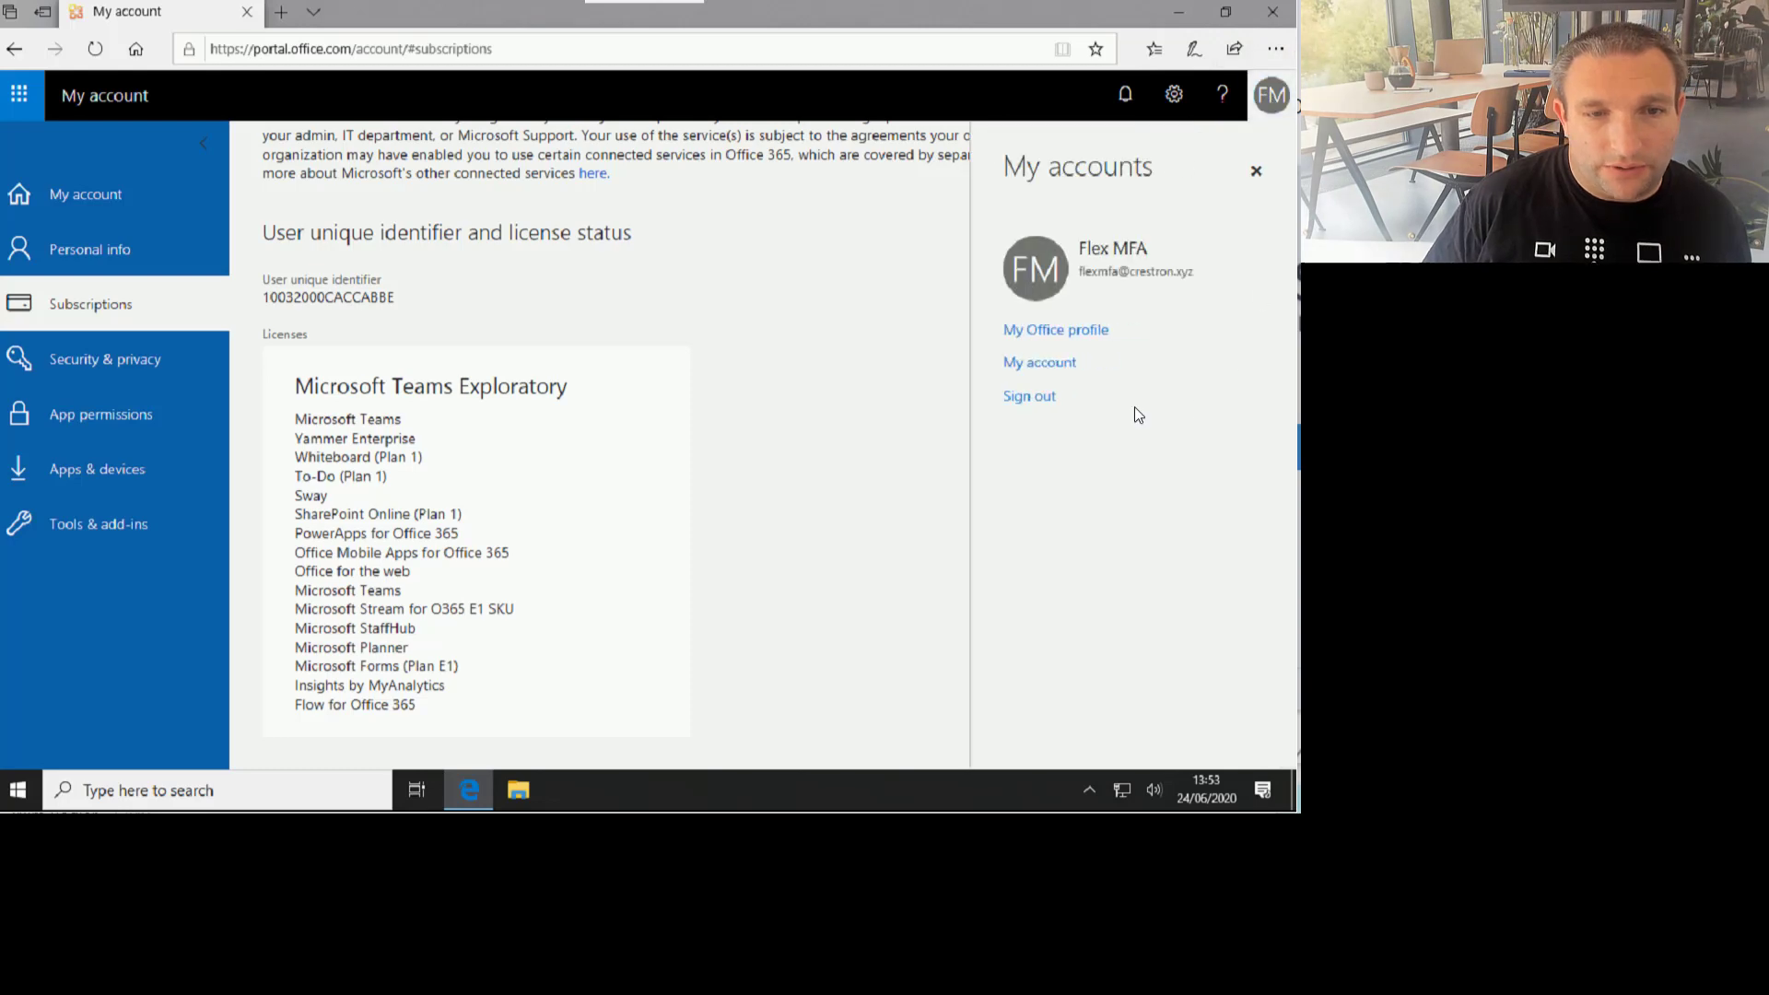
click(1041, 398)
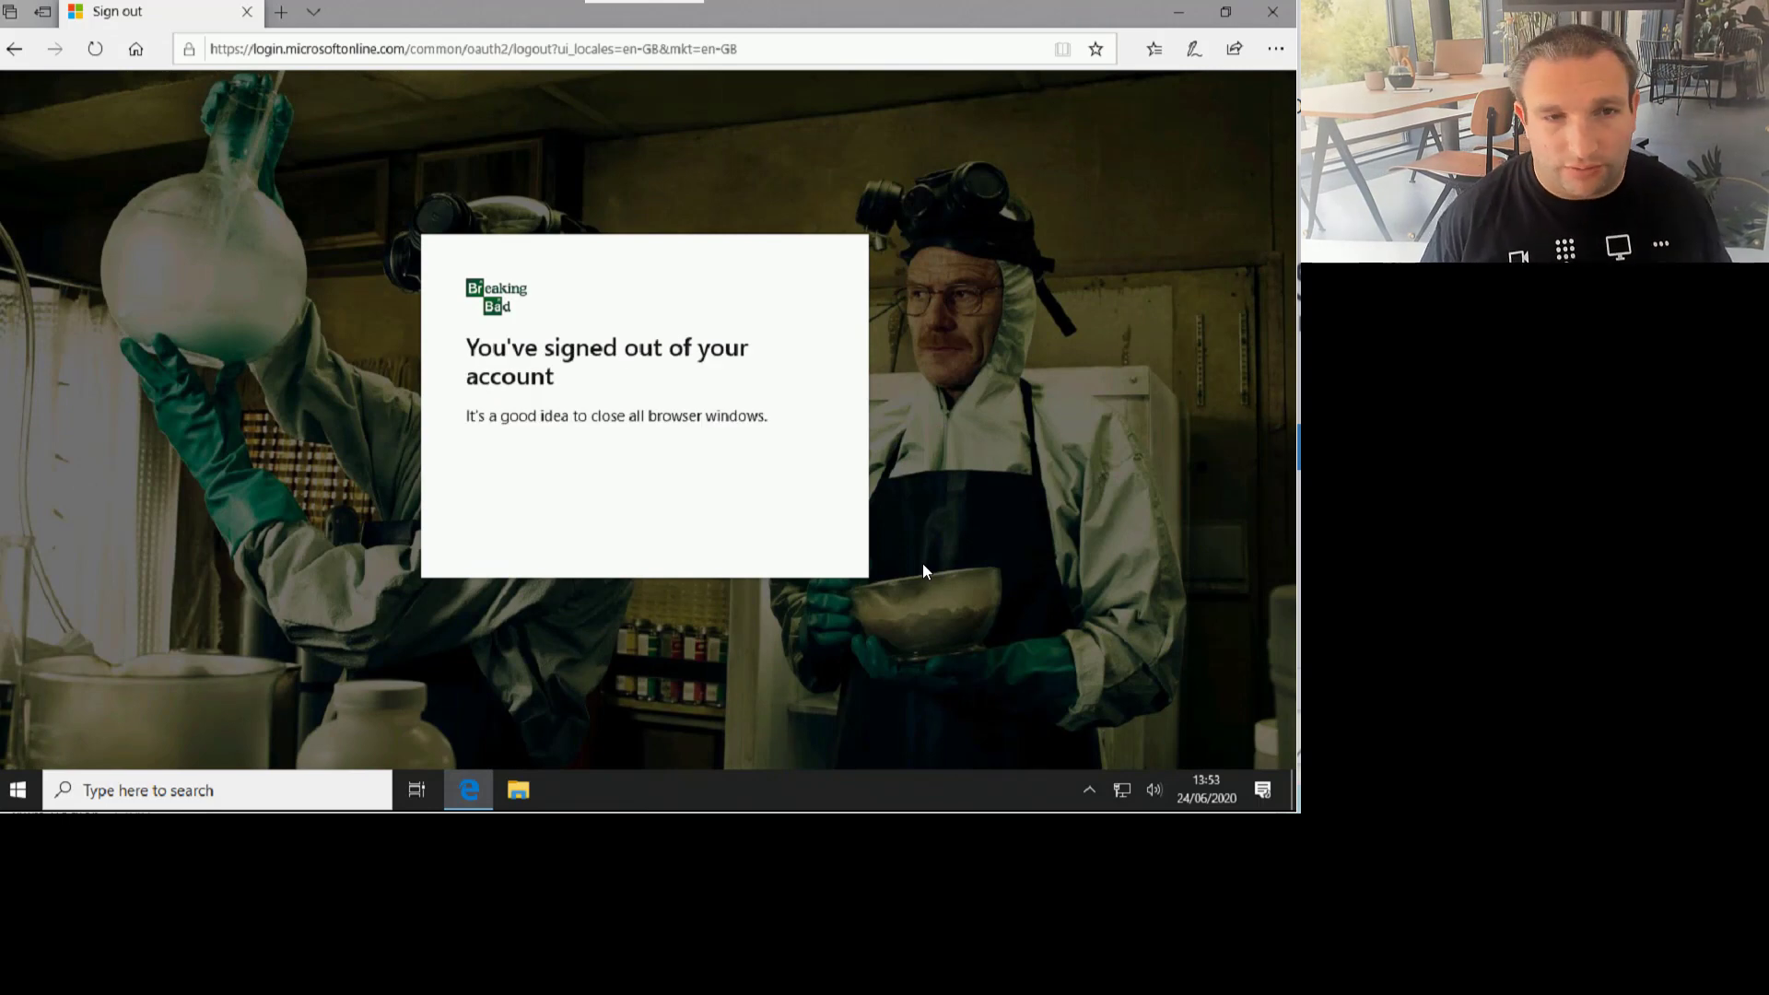
Step: Close the signed-out browser and load outlook.office.com in a fresh window
key(alt+F4)
click(464, 791)
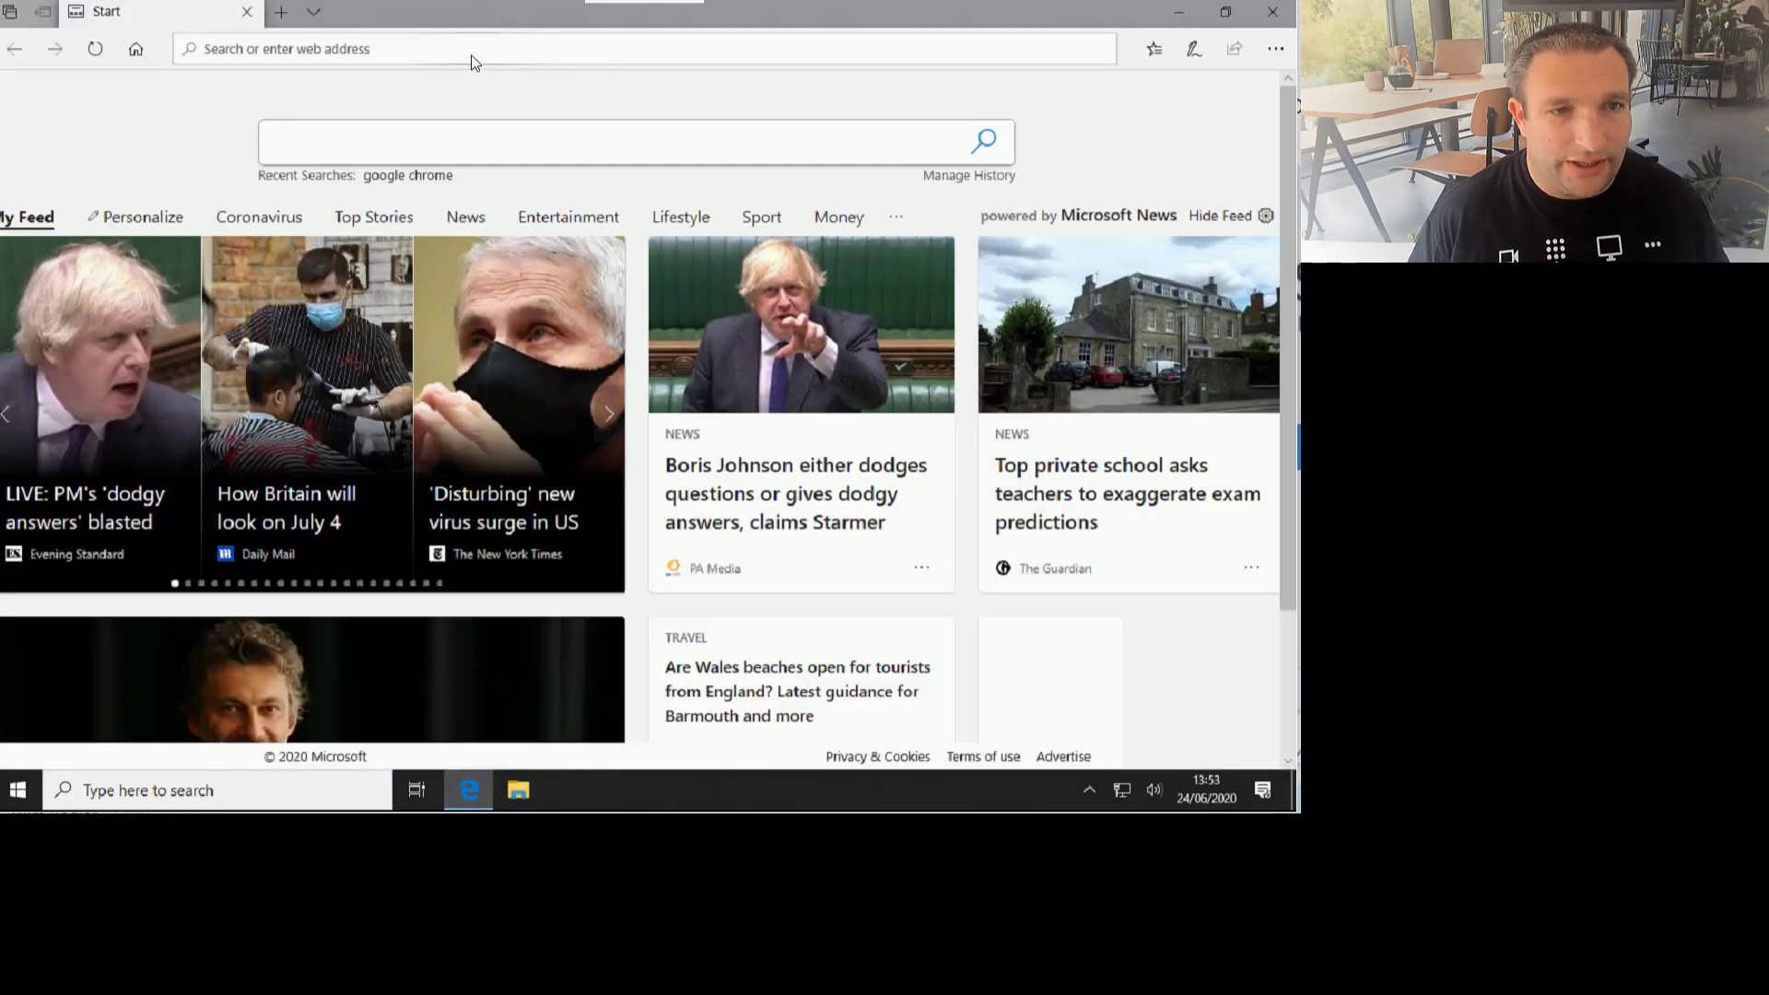
click(472, 52)
text(outlook.office.com)
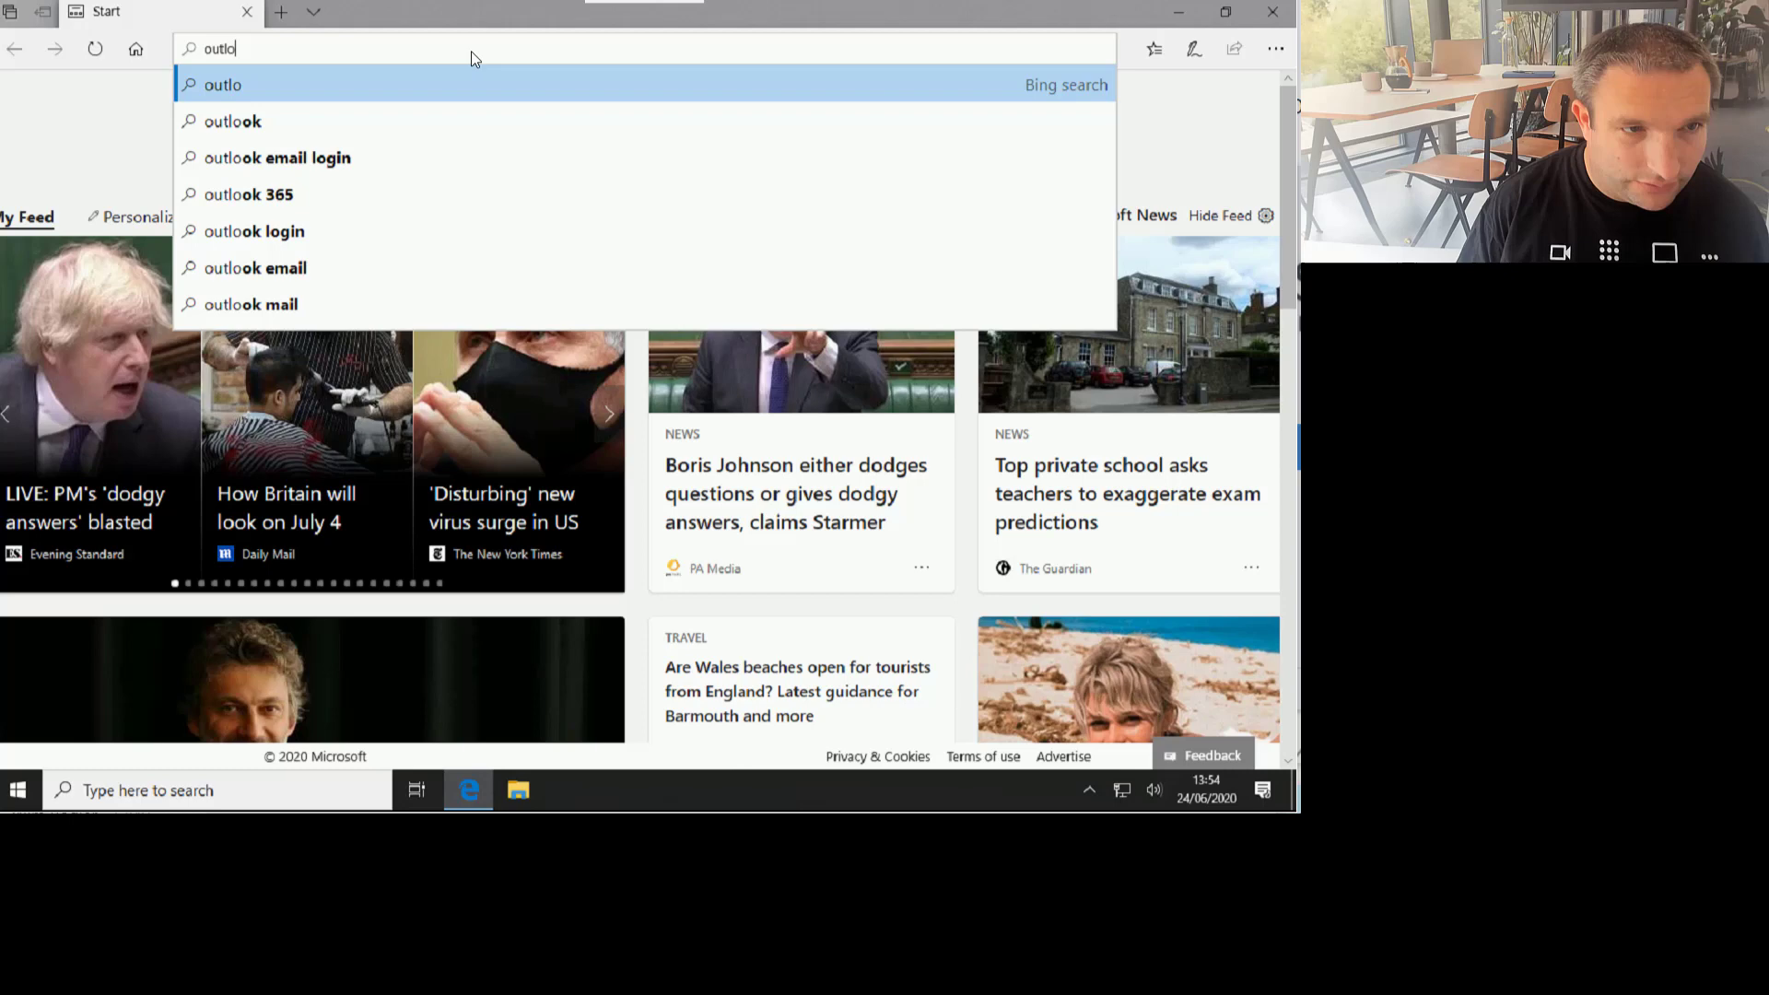
key(Return)
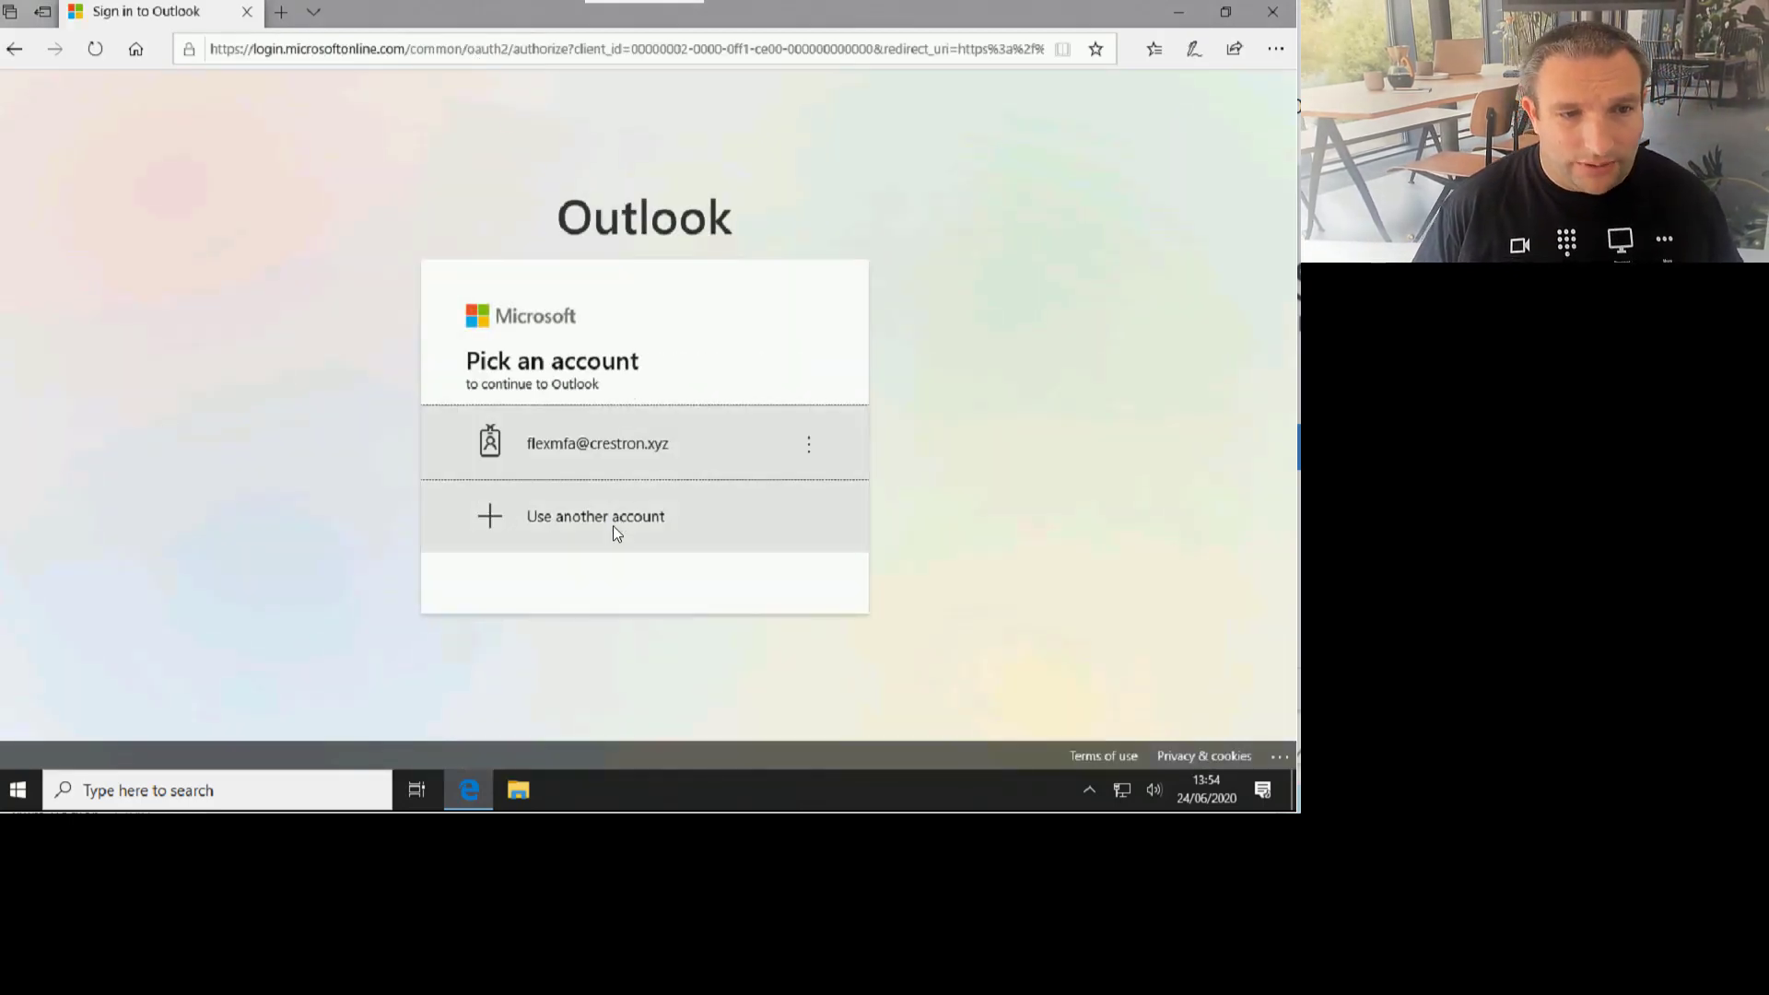
Step: Sign in with another account using the room account's e-mail address and password
click(612, 523)
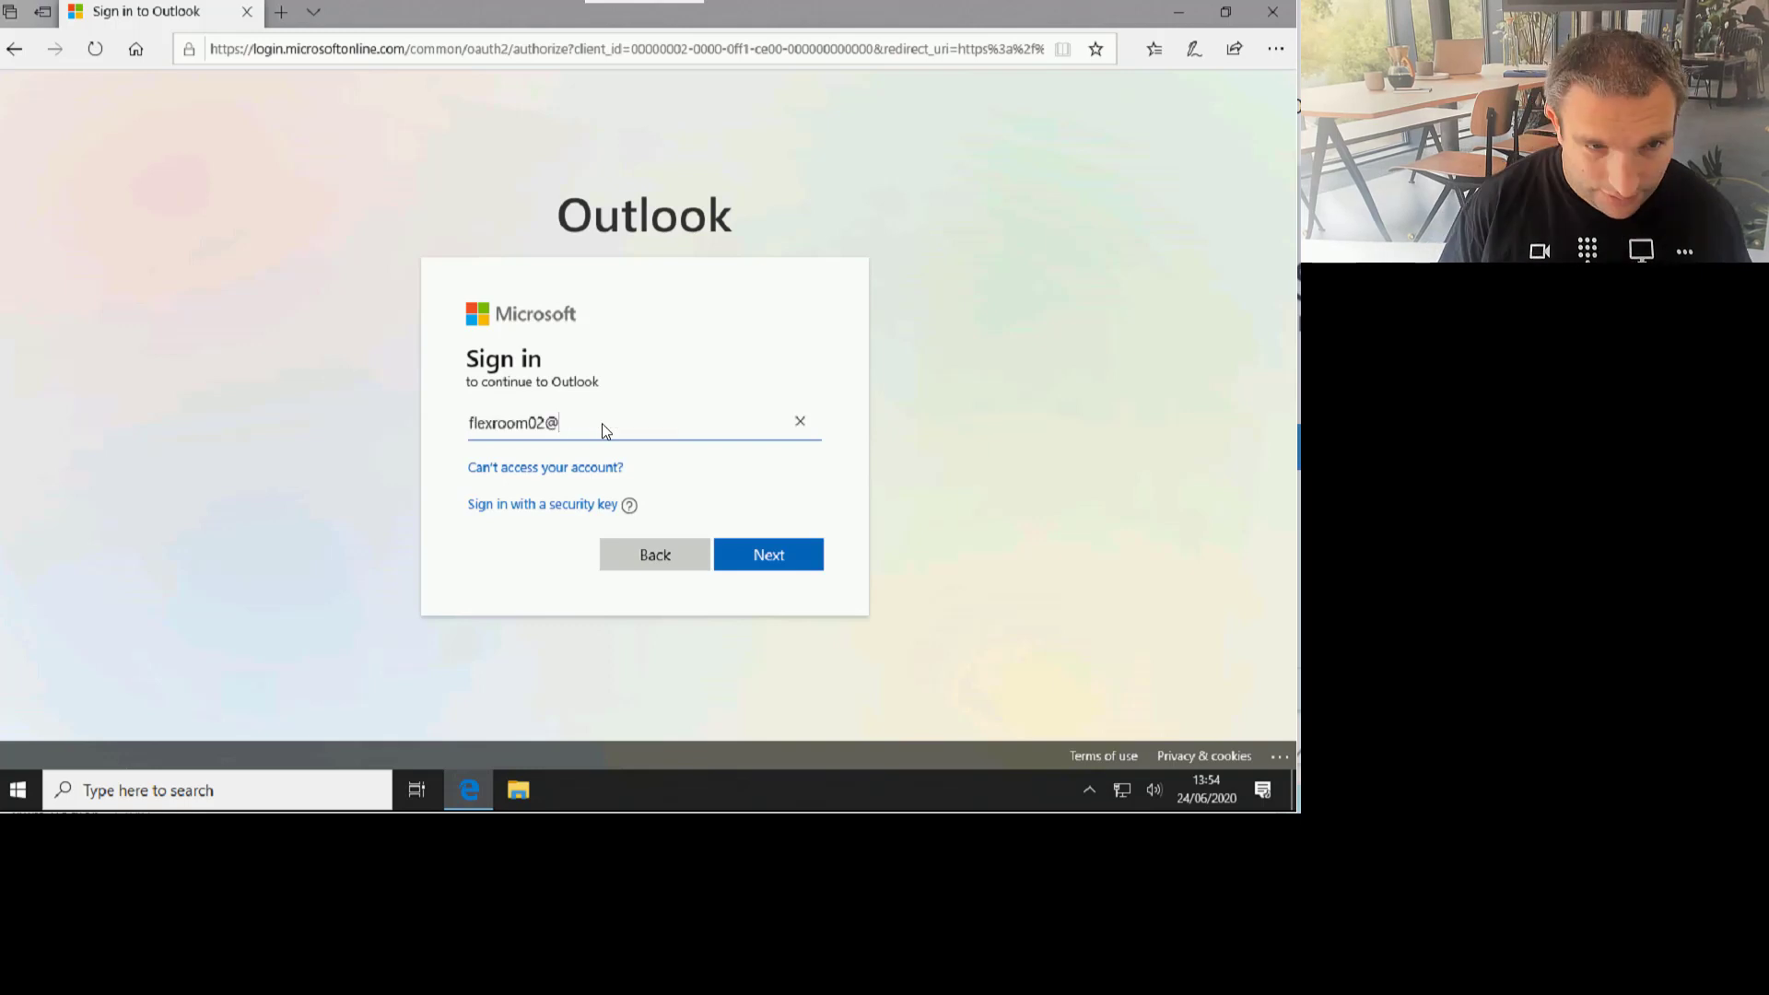
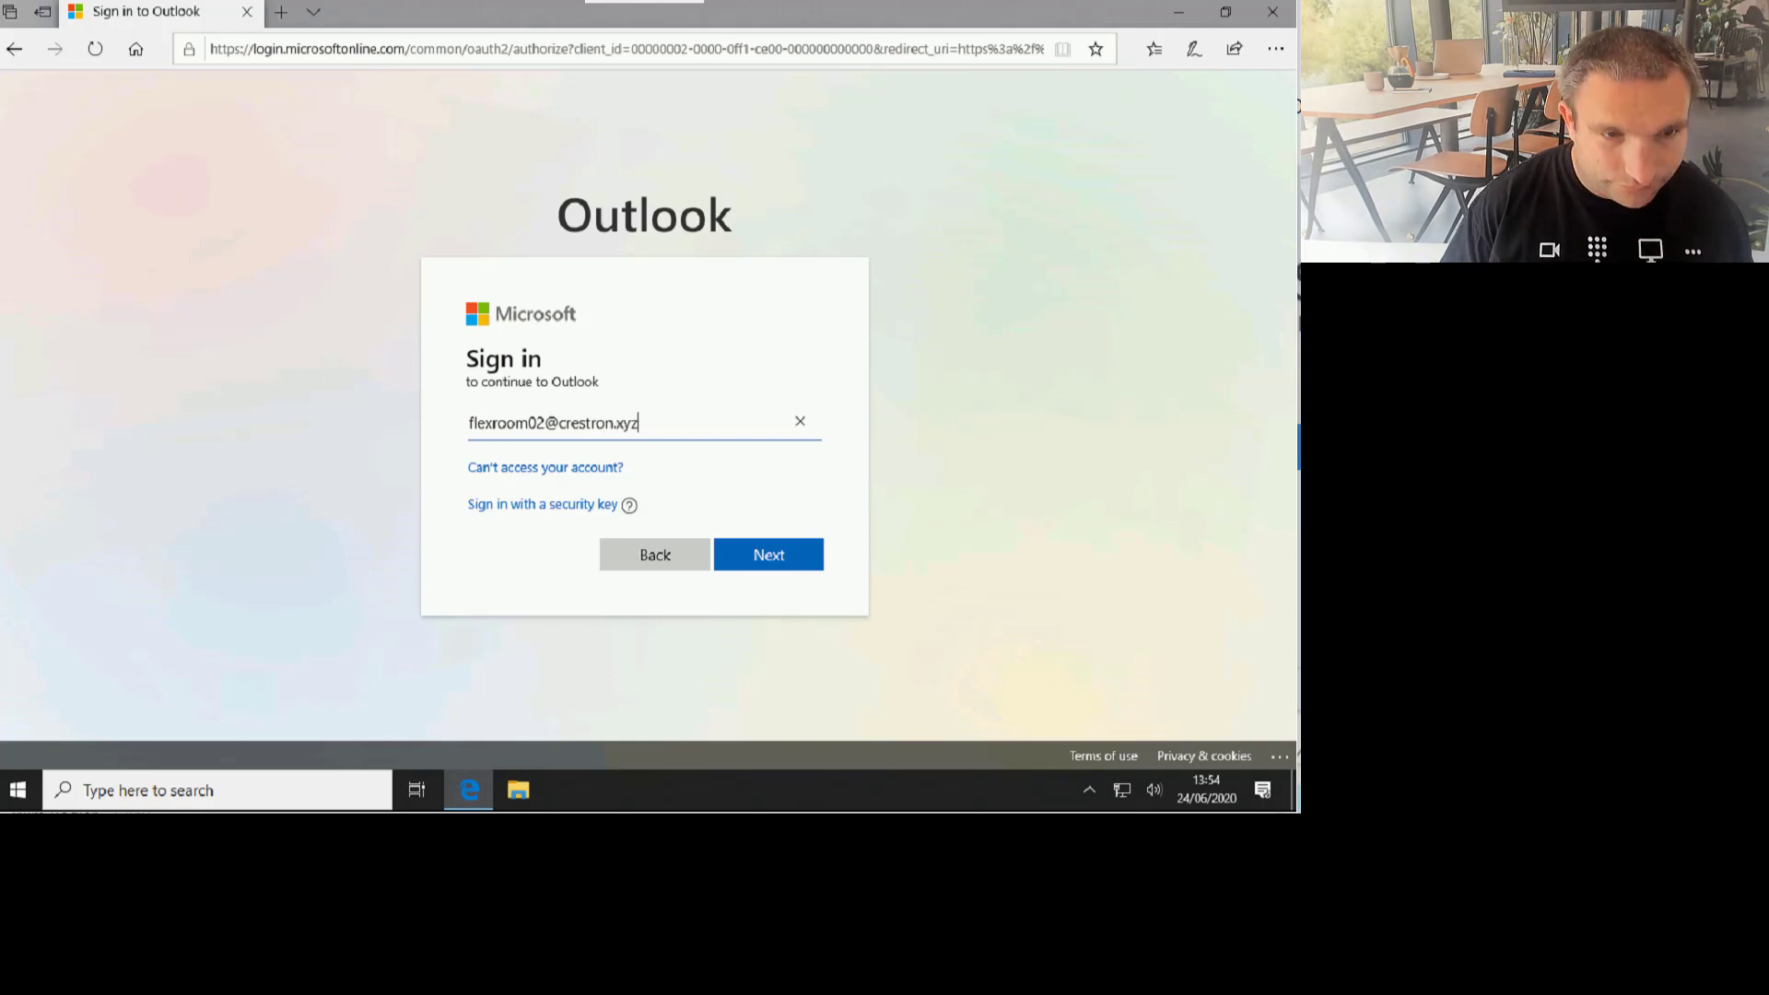
key(Return)
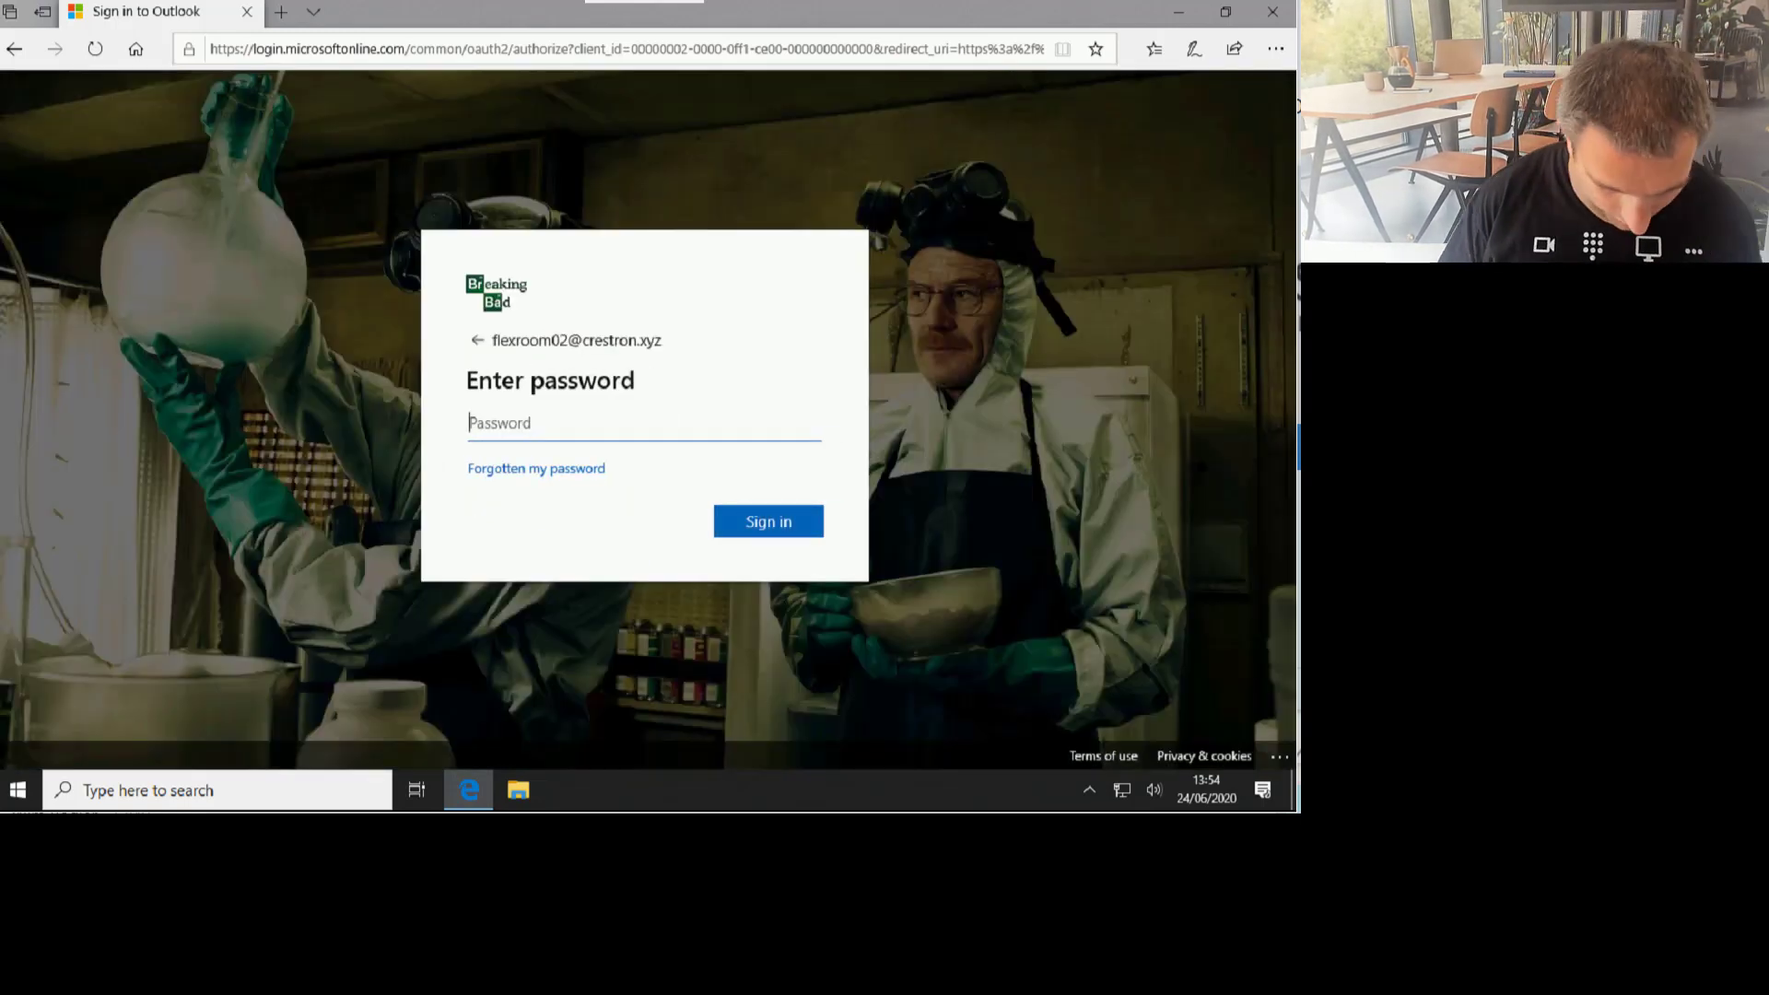
text(*****)
key(Return)
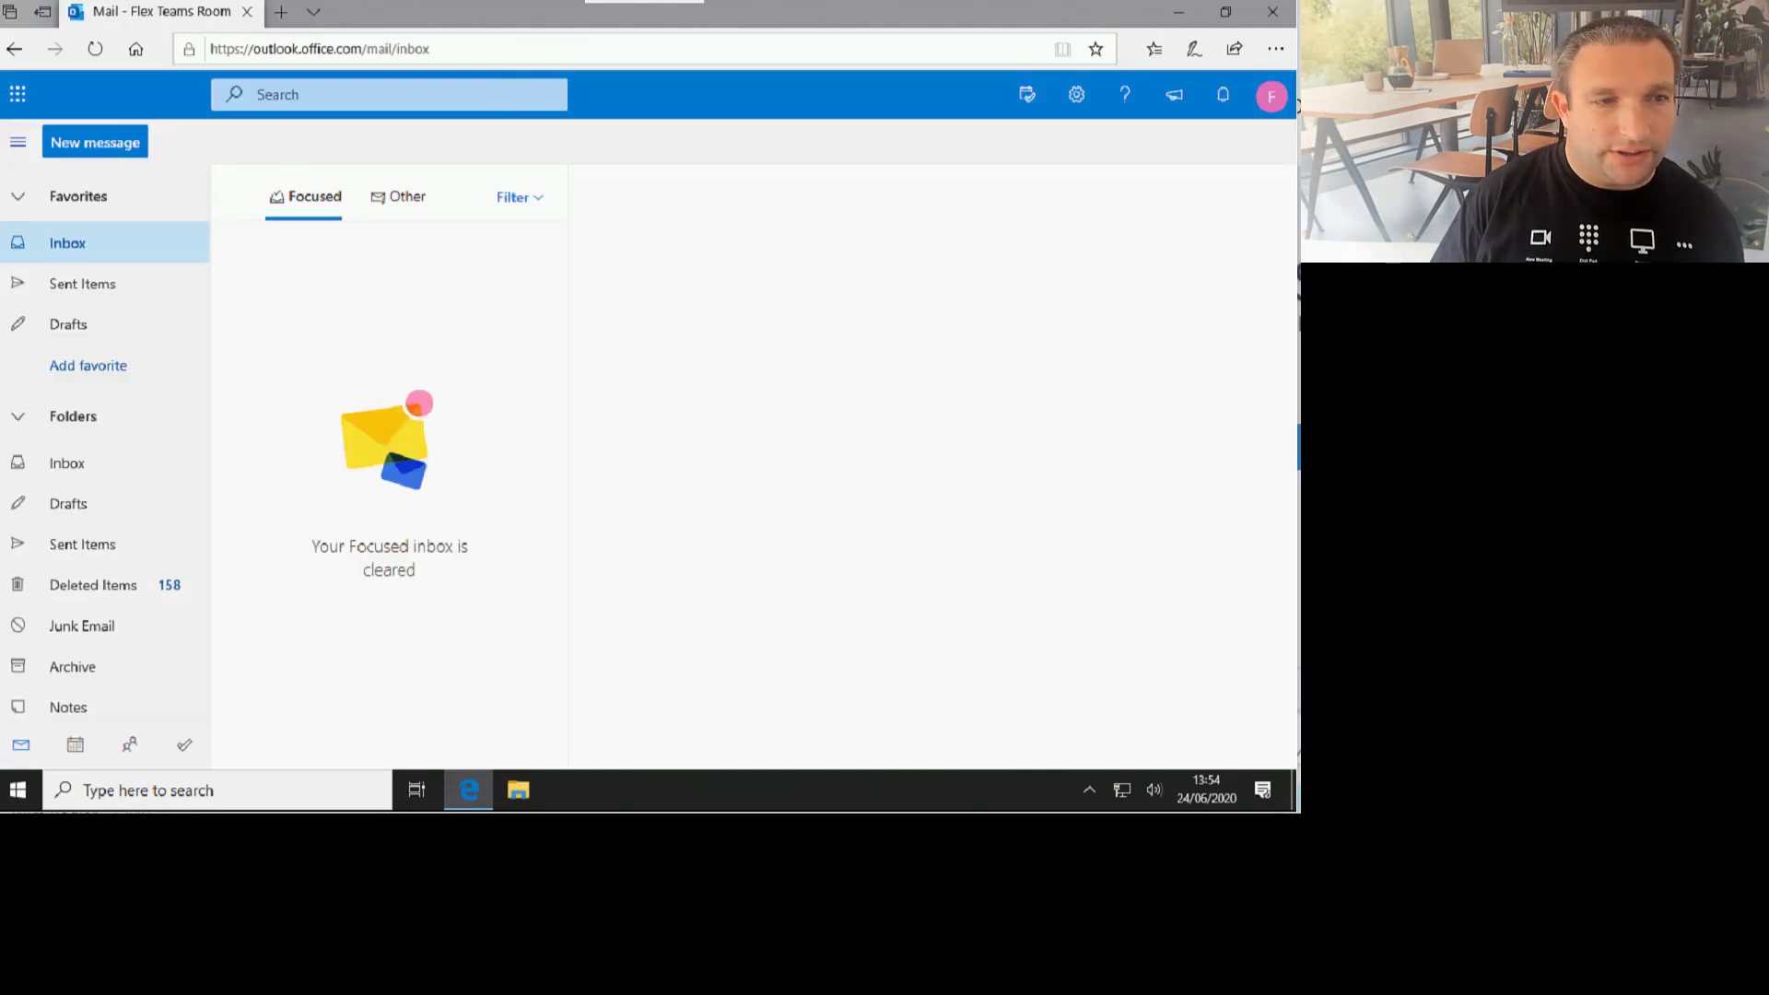
Step: Check the empty calendar and inbox, then sign out of Outlook
click(75, 746)
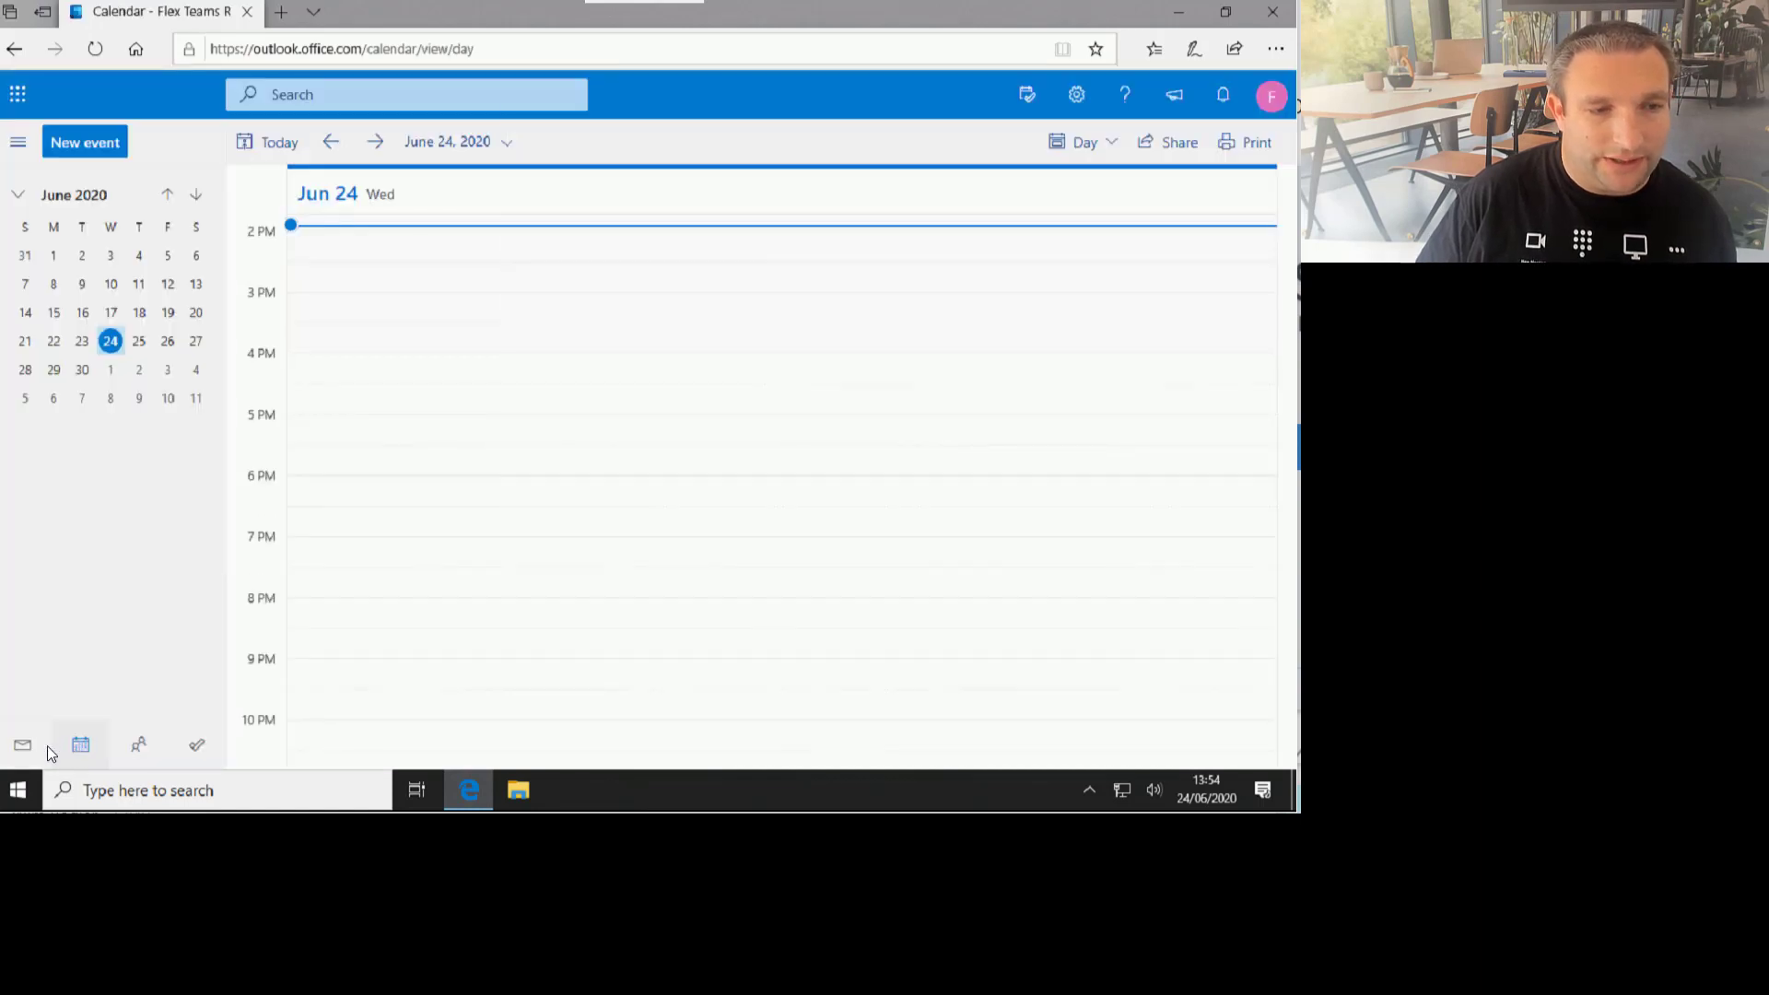
click(24, 745)
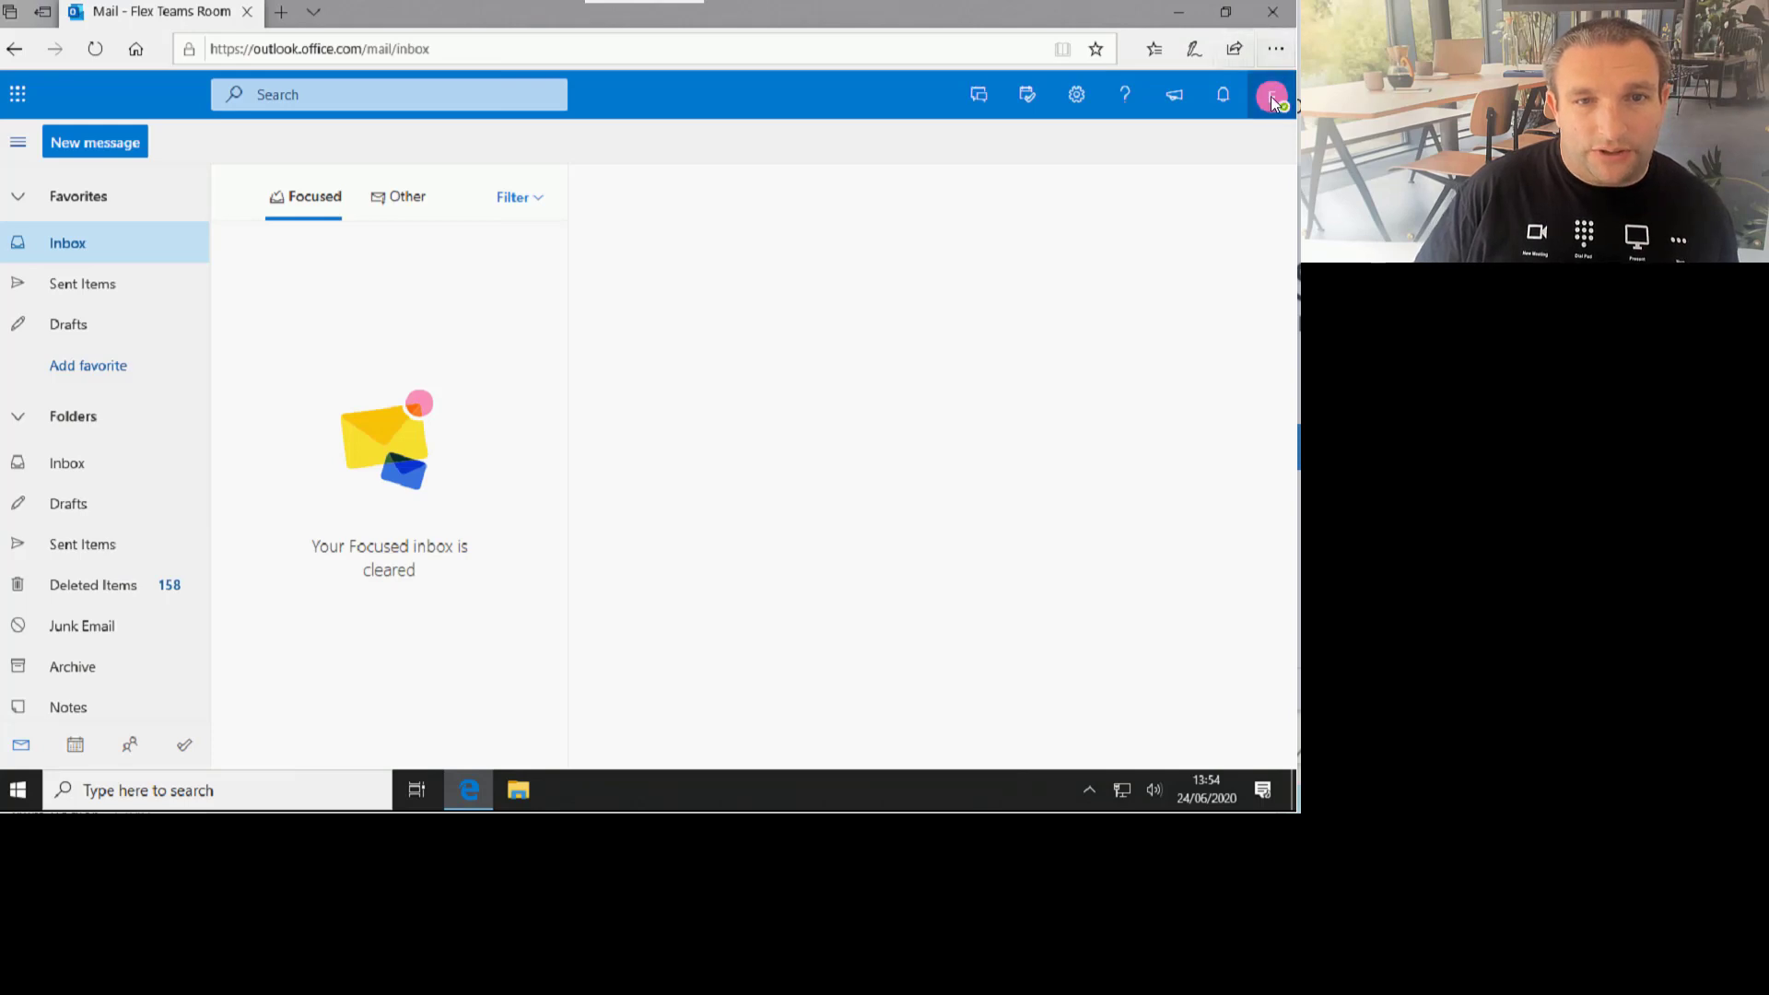
click(1272, 98)
click(1122, 336)
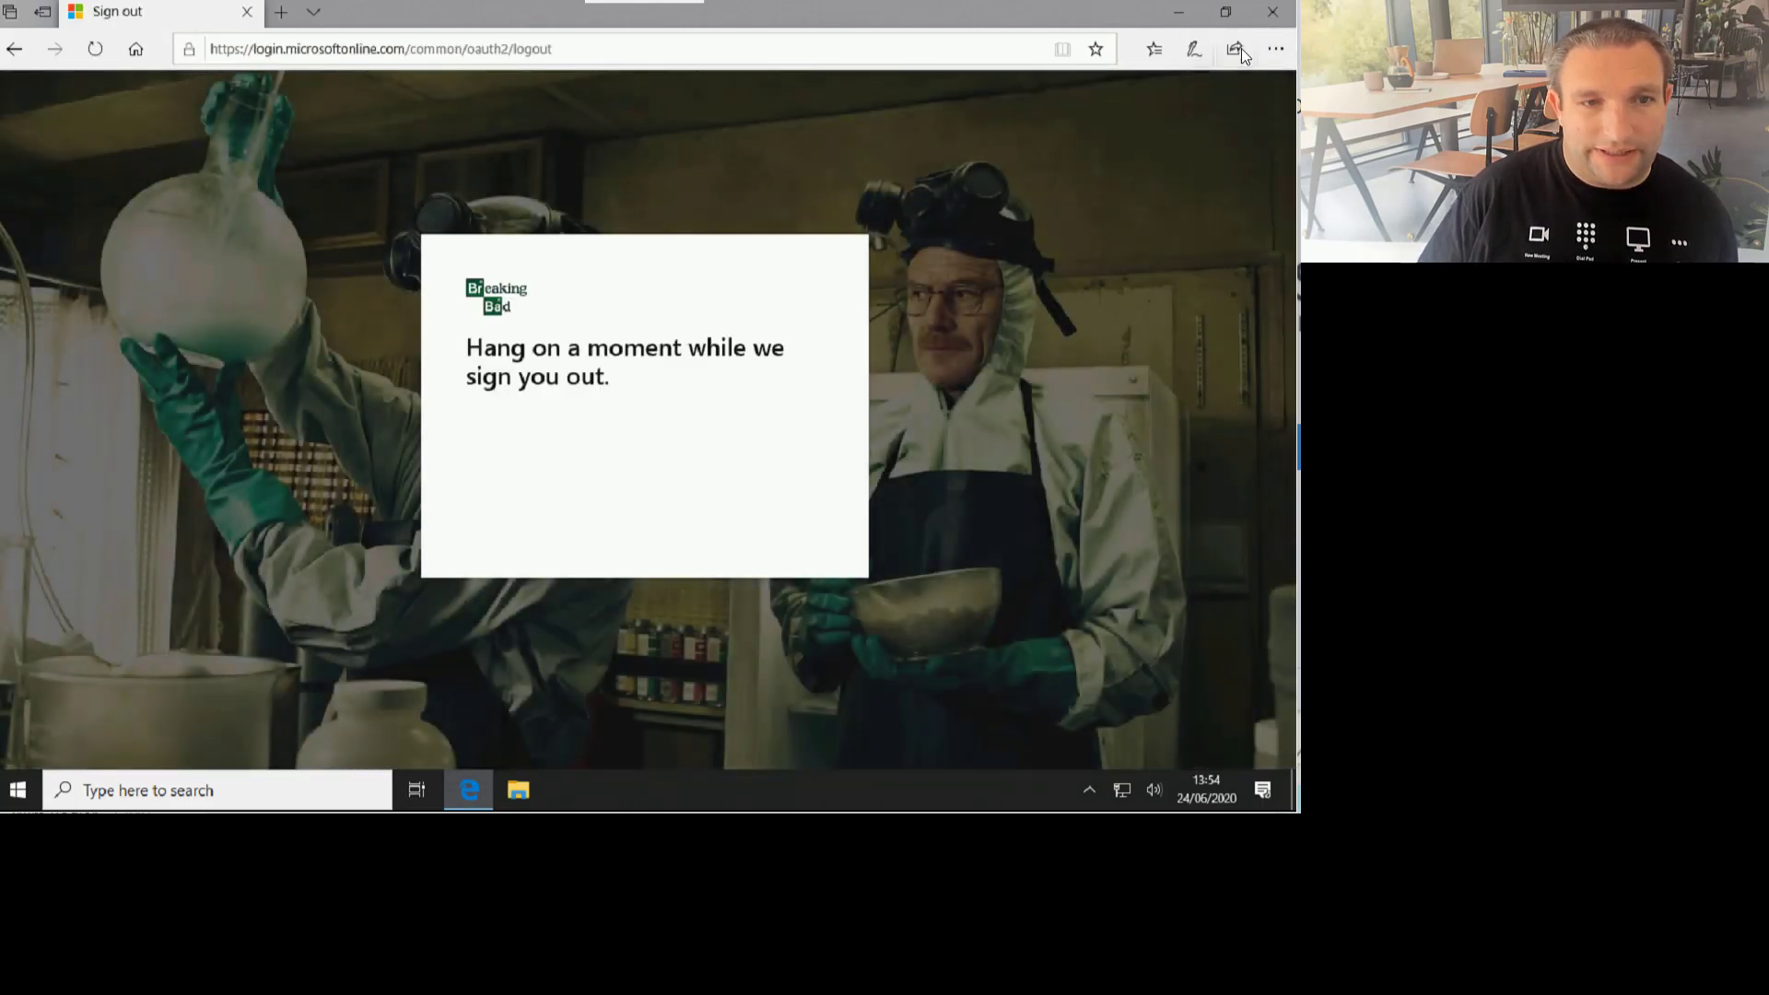
Step: Close the browser and sign out of the Windows session
click(1273, 11)
click(17, 790)
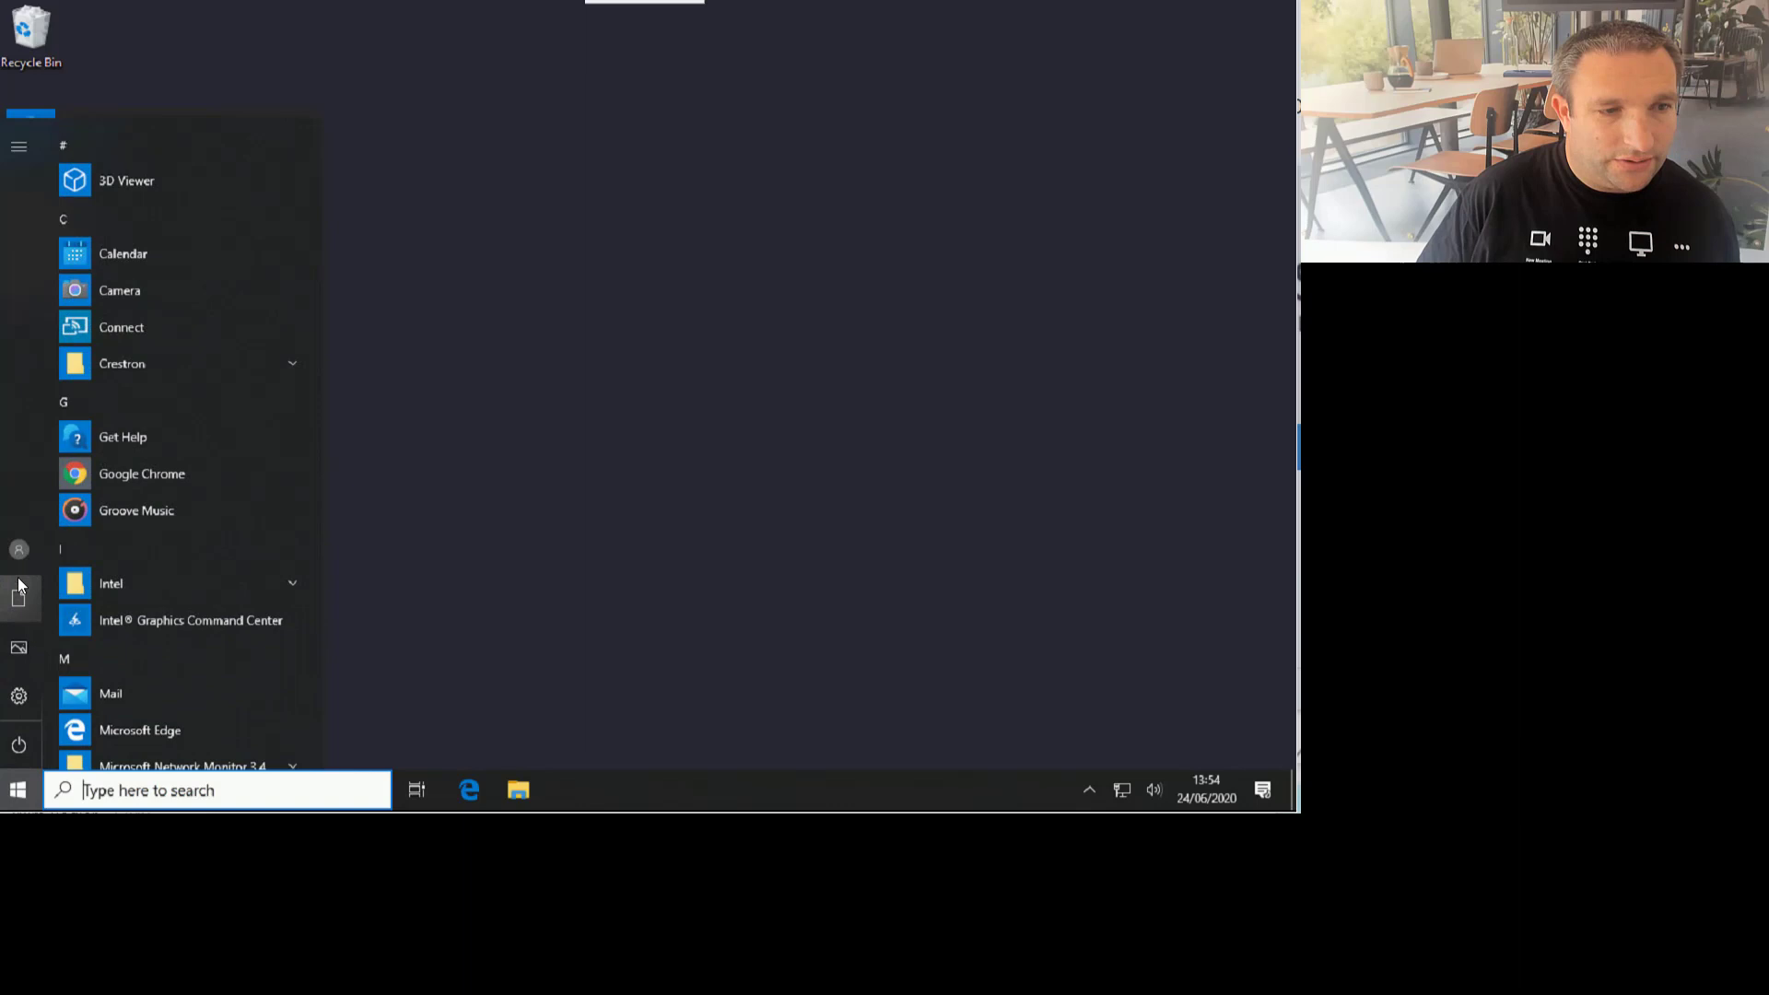
click(18, 549)
click(74, 494)
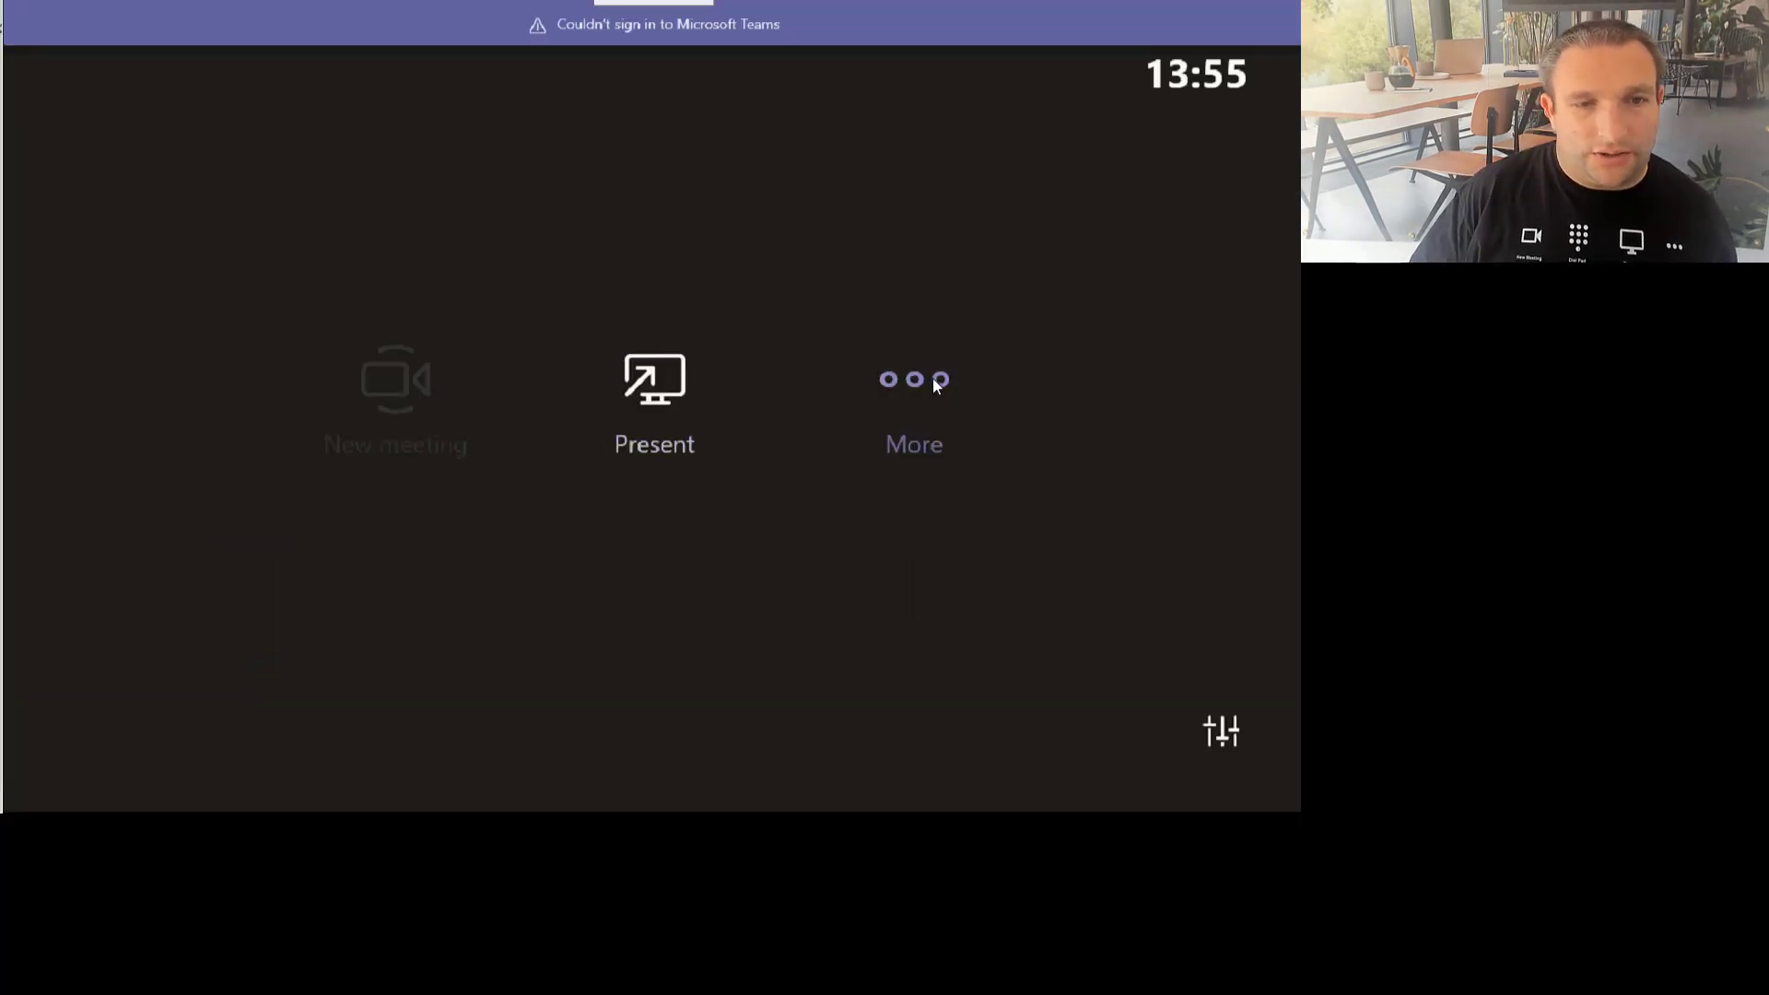
Step: Enter device settings as .\admin, change the account e-mail to end in room02, and save
click(933, 378)
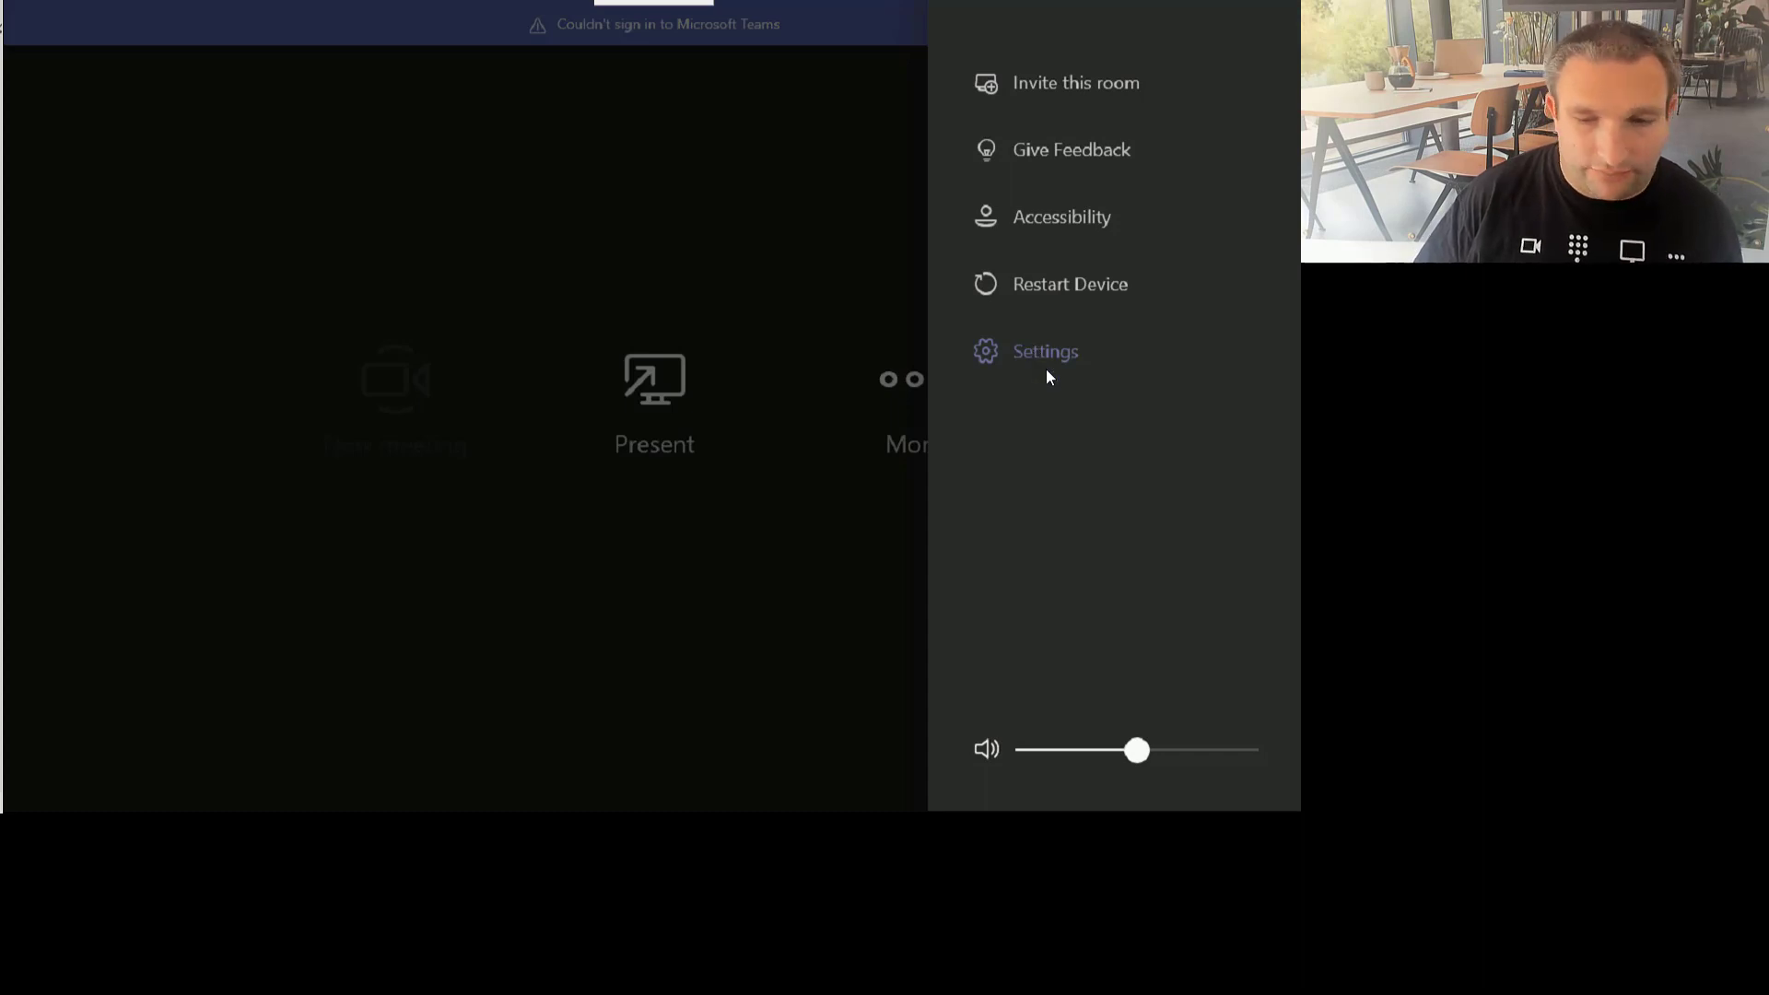
click(1047, 368)
text(.\admin)
key(Tab)
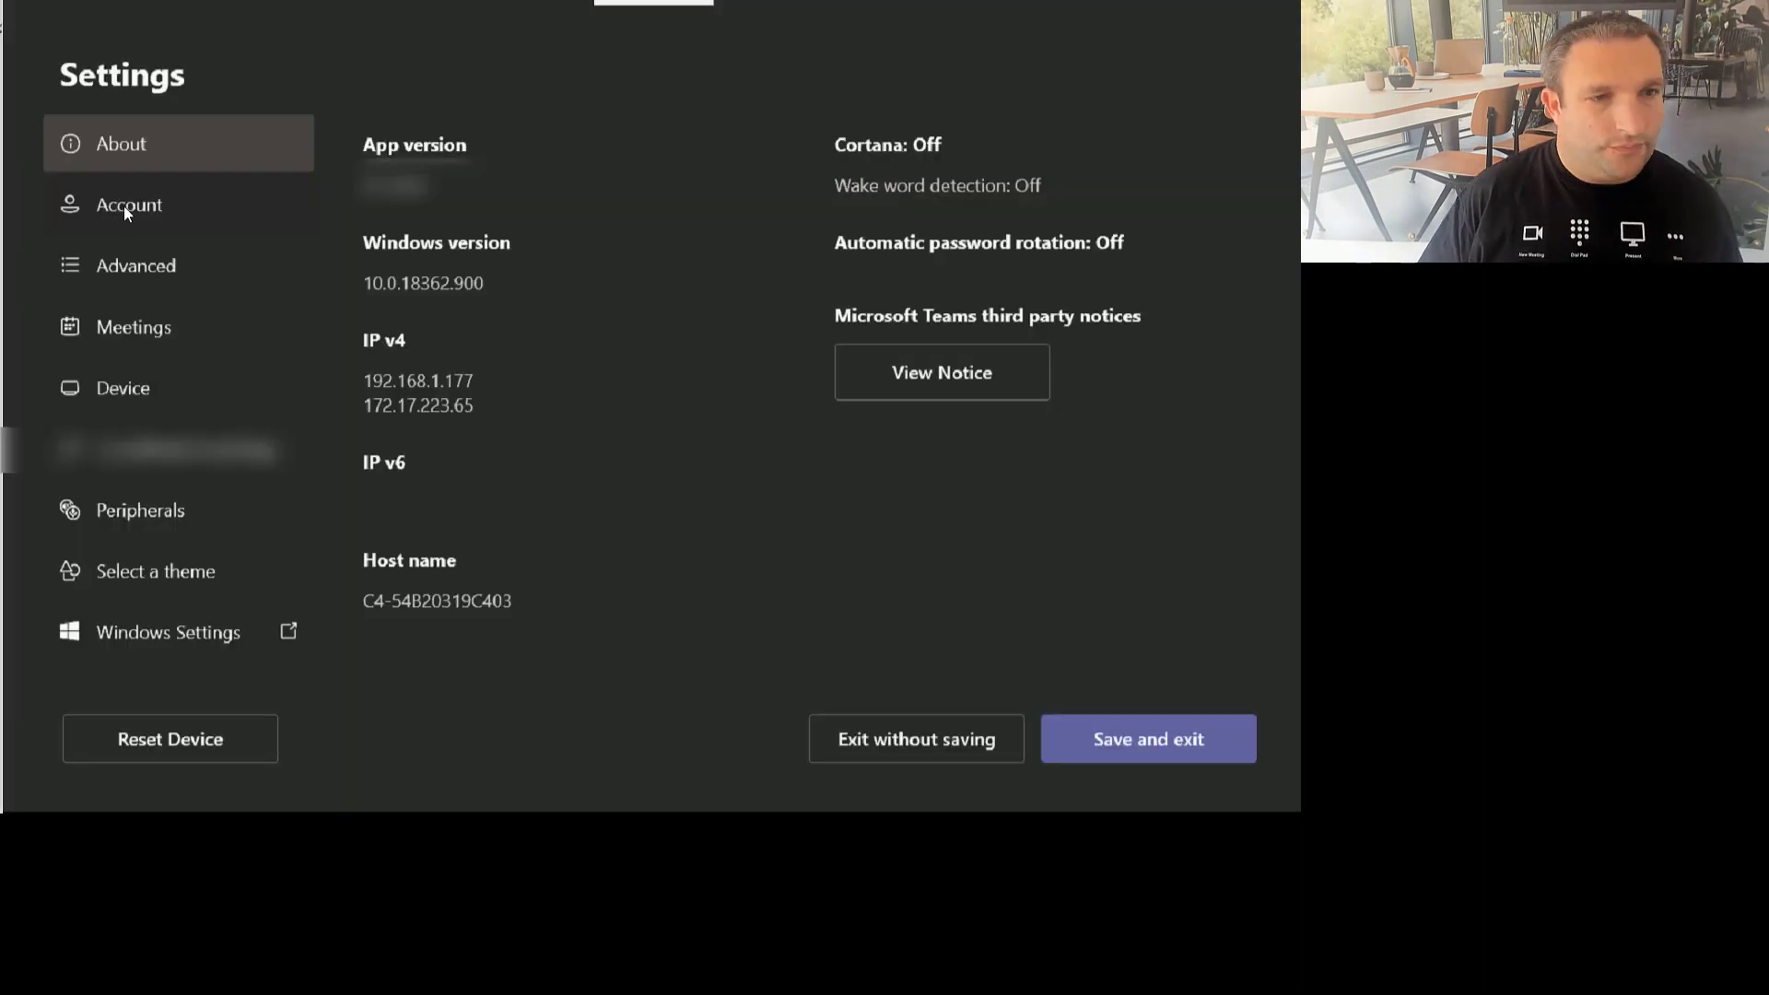
click(124, 206)
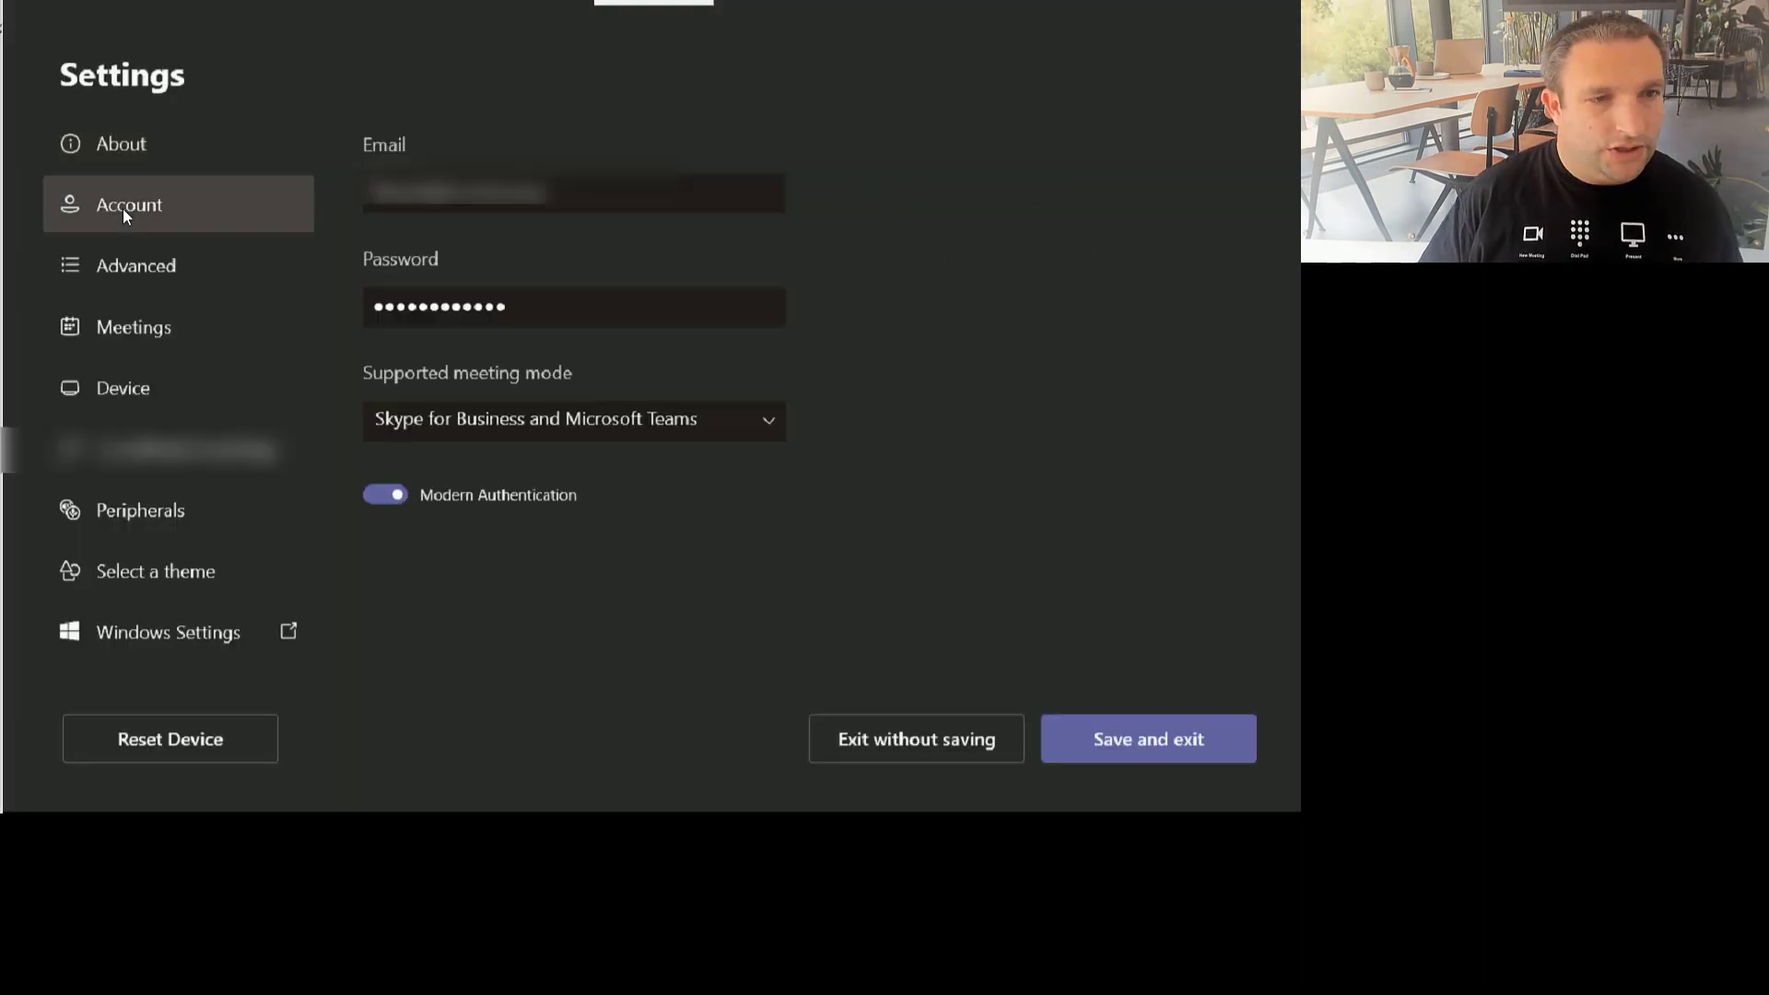
click(406, 196)
key(Delete)
key(Delete)
key(Delete)
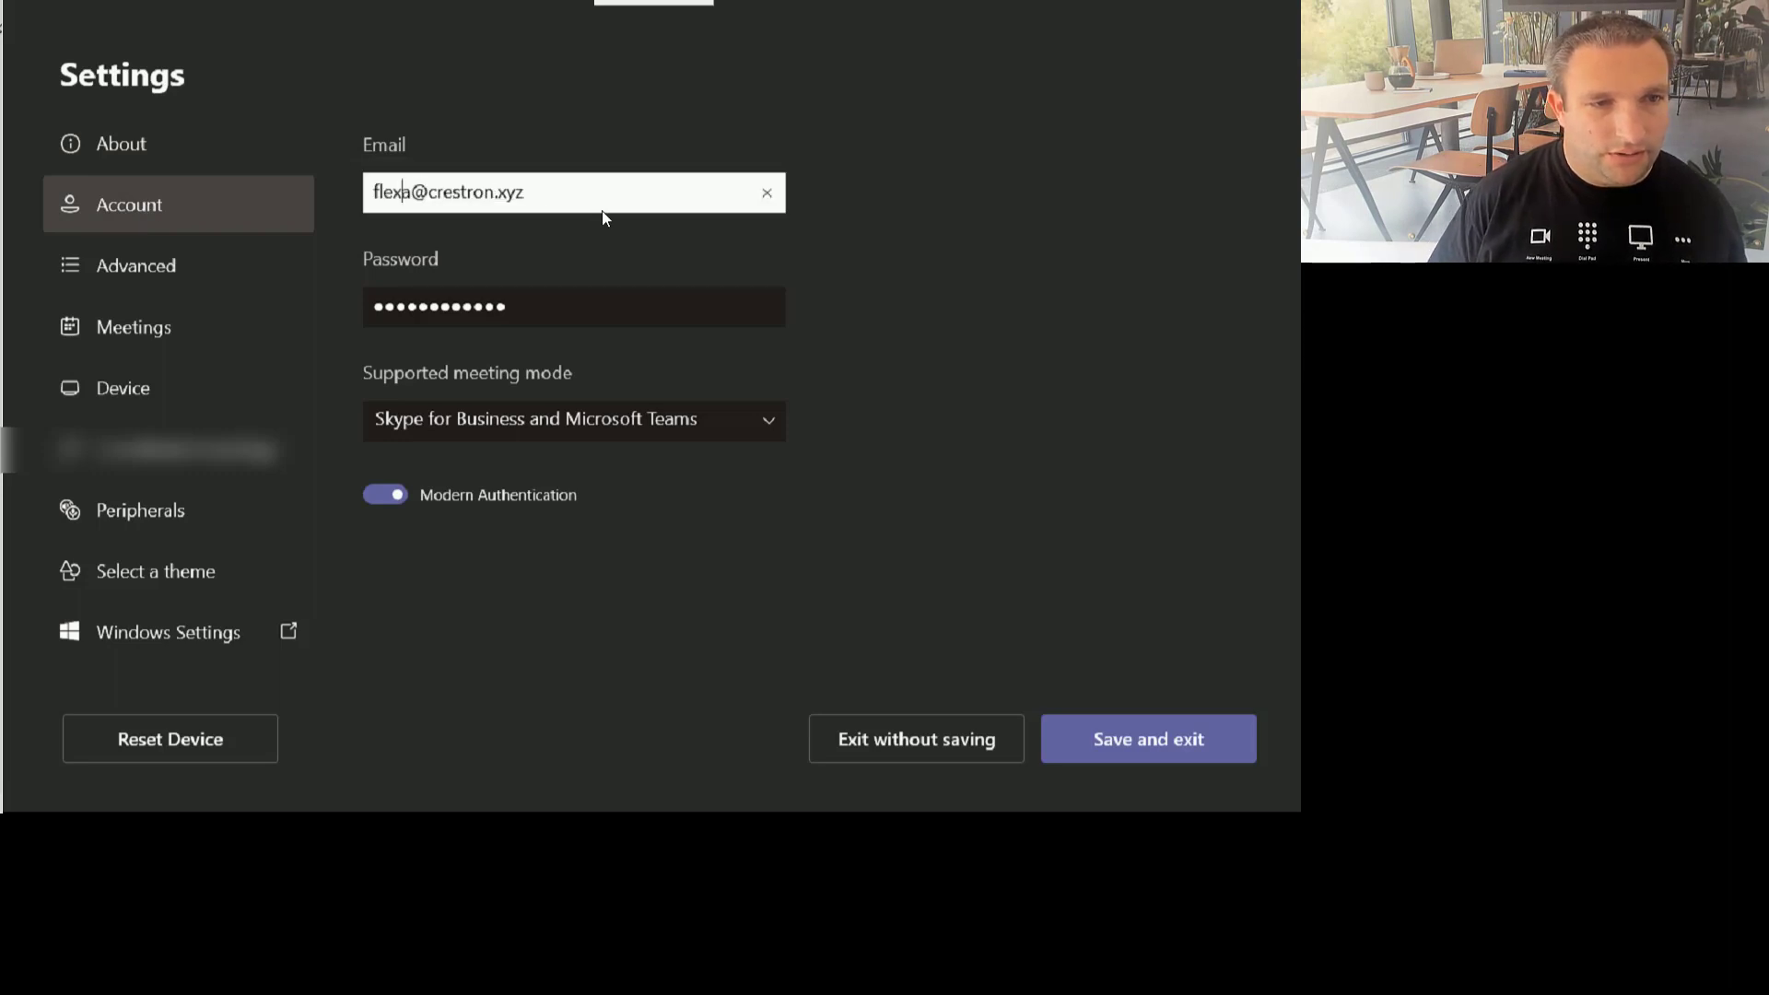
text(room02)
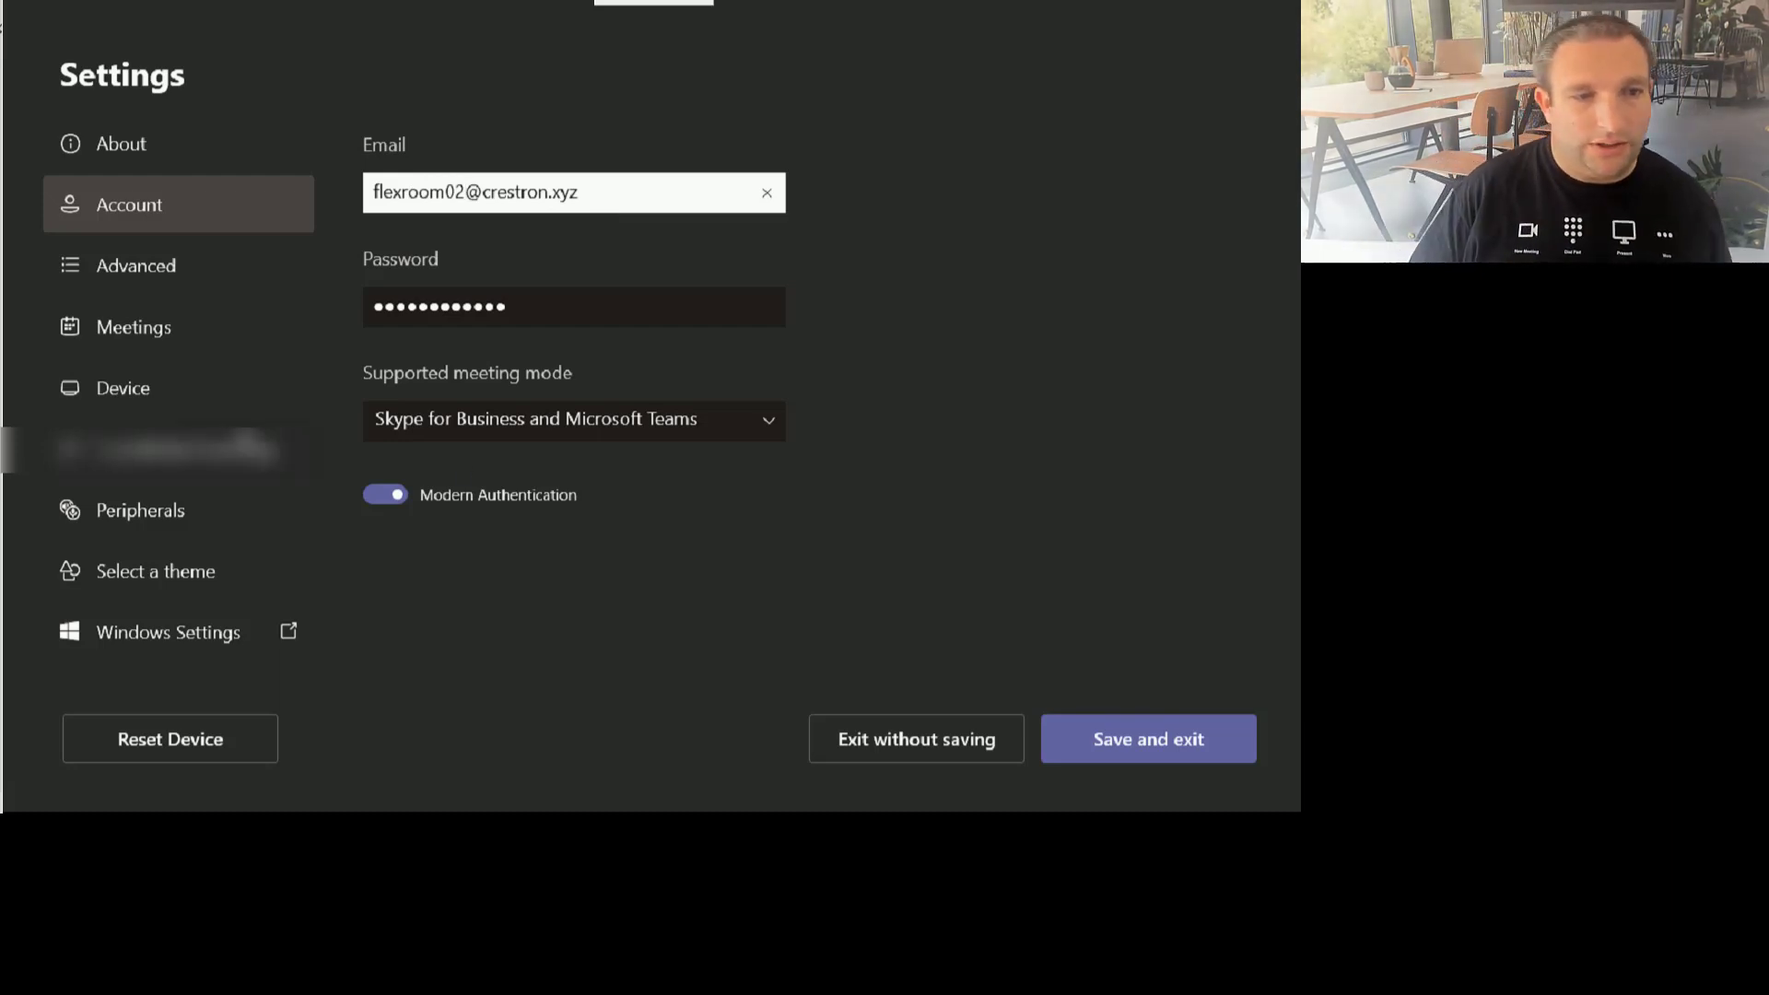
click(1143, 749)
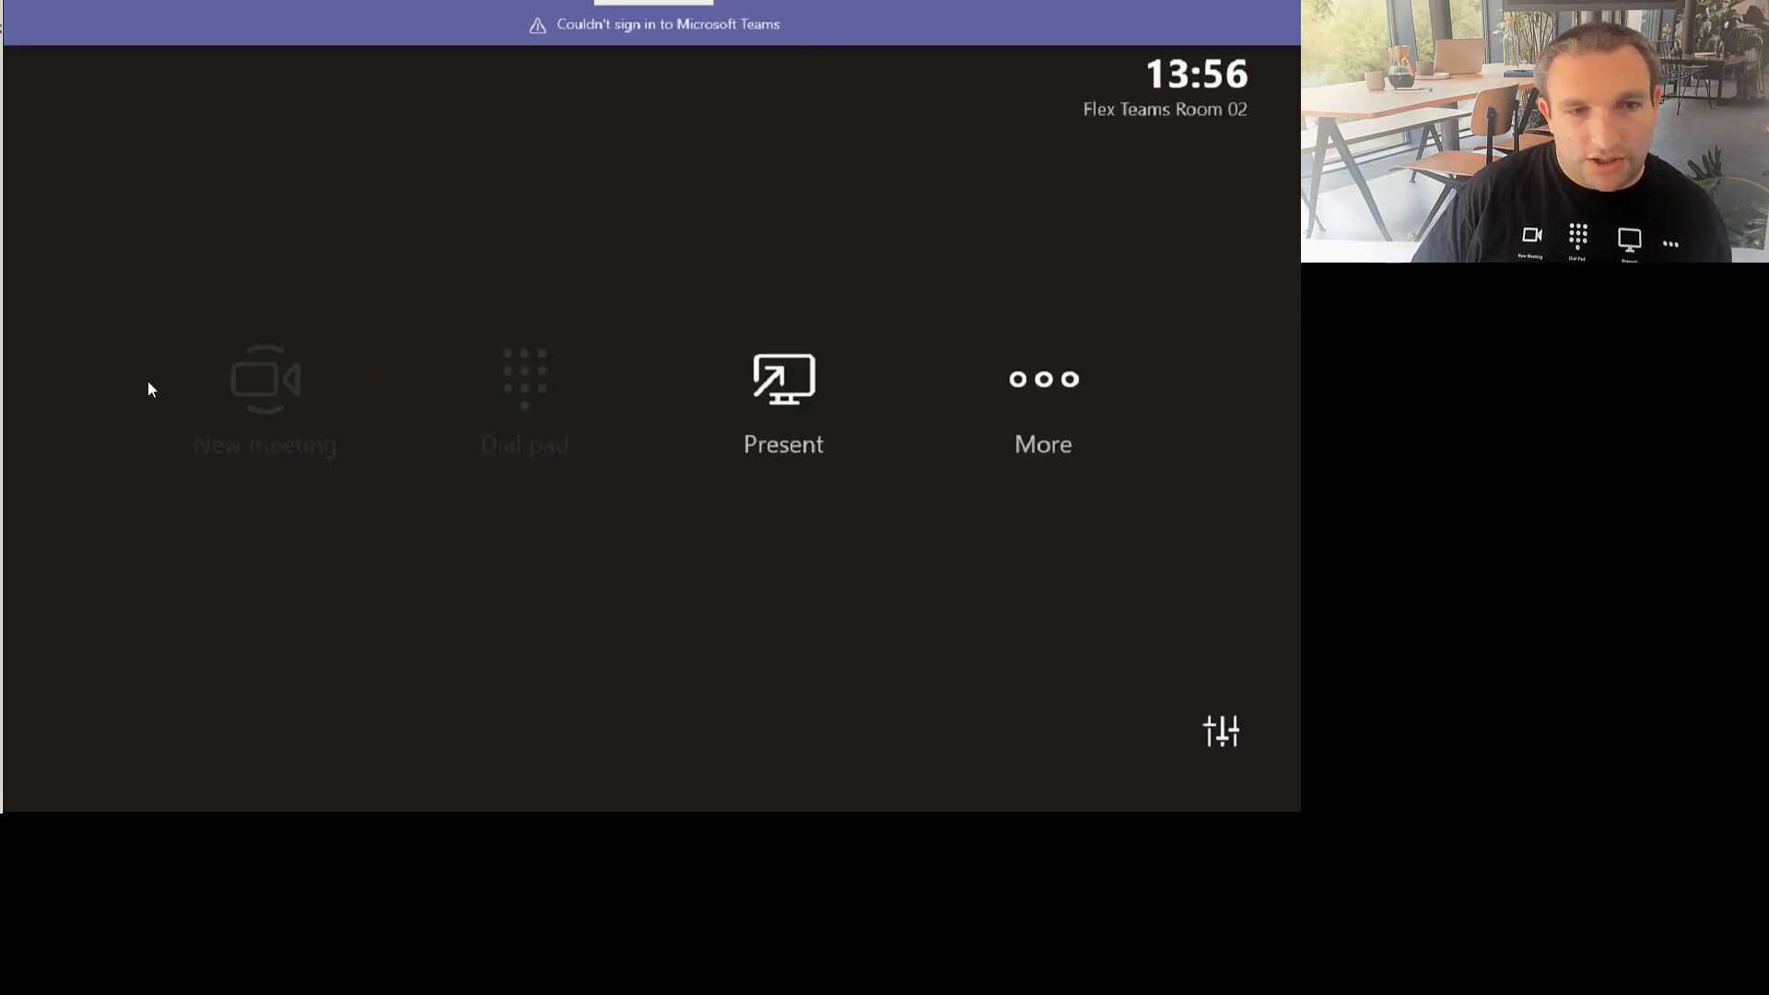
Step: Try New meeting on the signed-in device, then cancel the invite back to the home screen
click(257, 433)
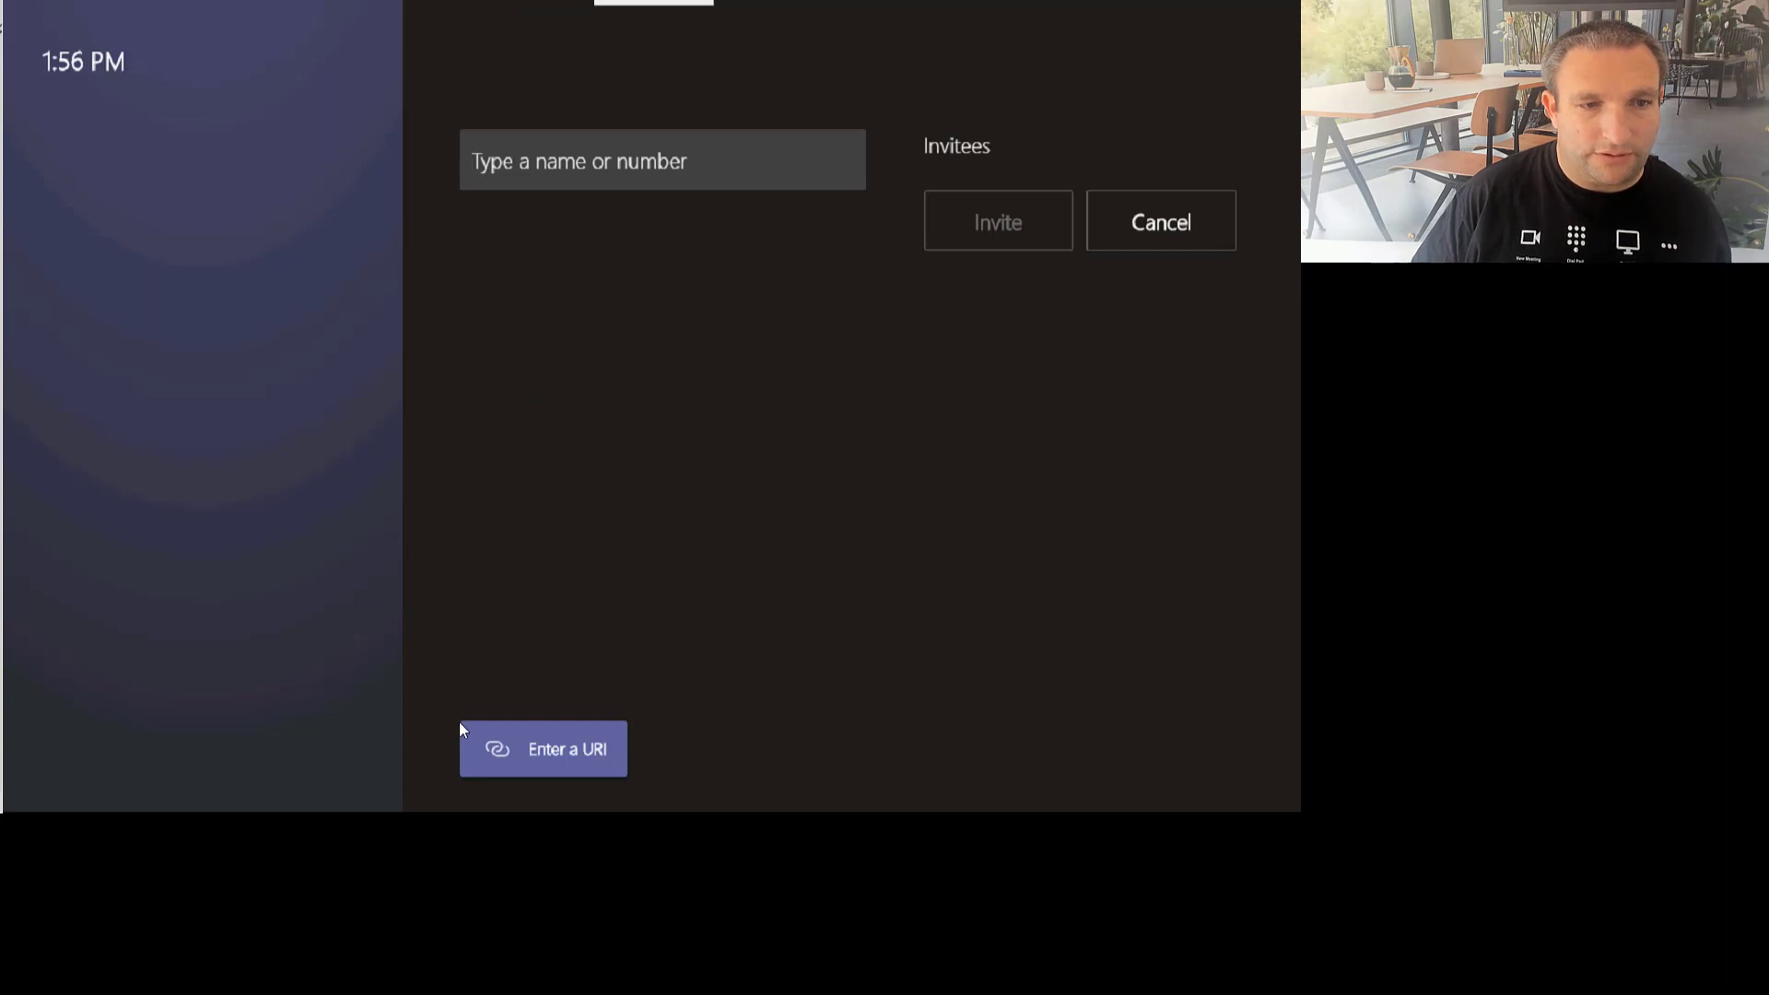
click(509, 749)
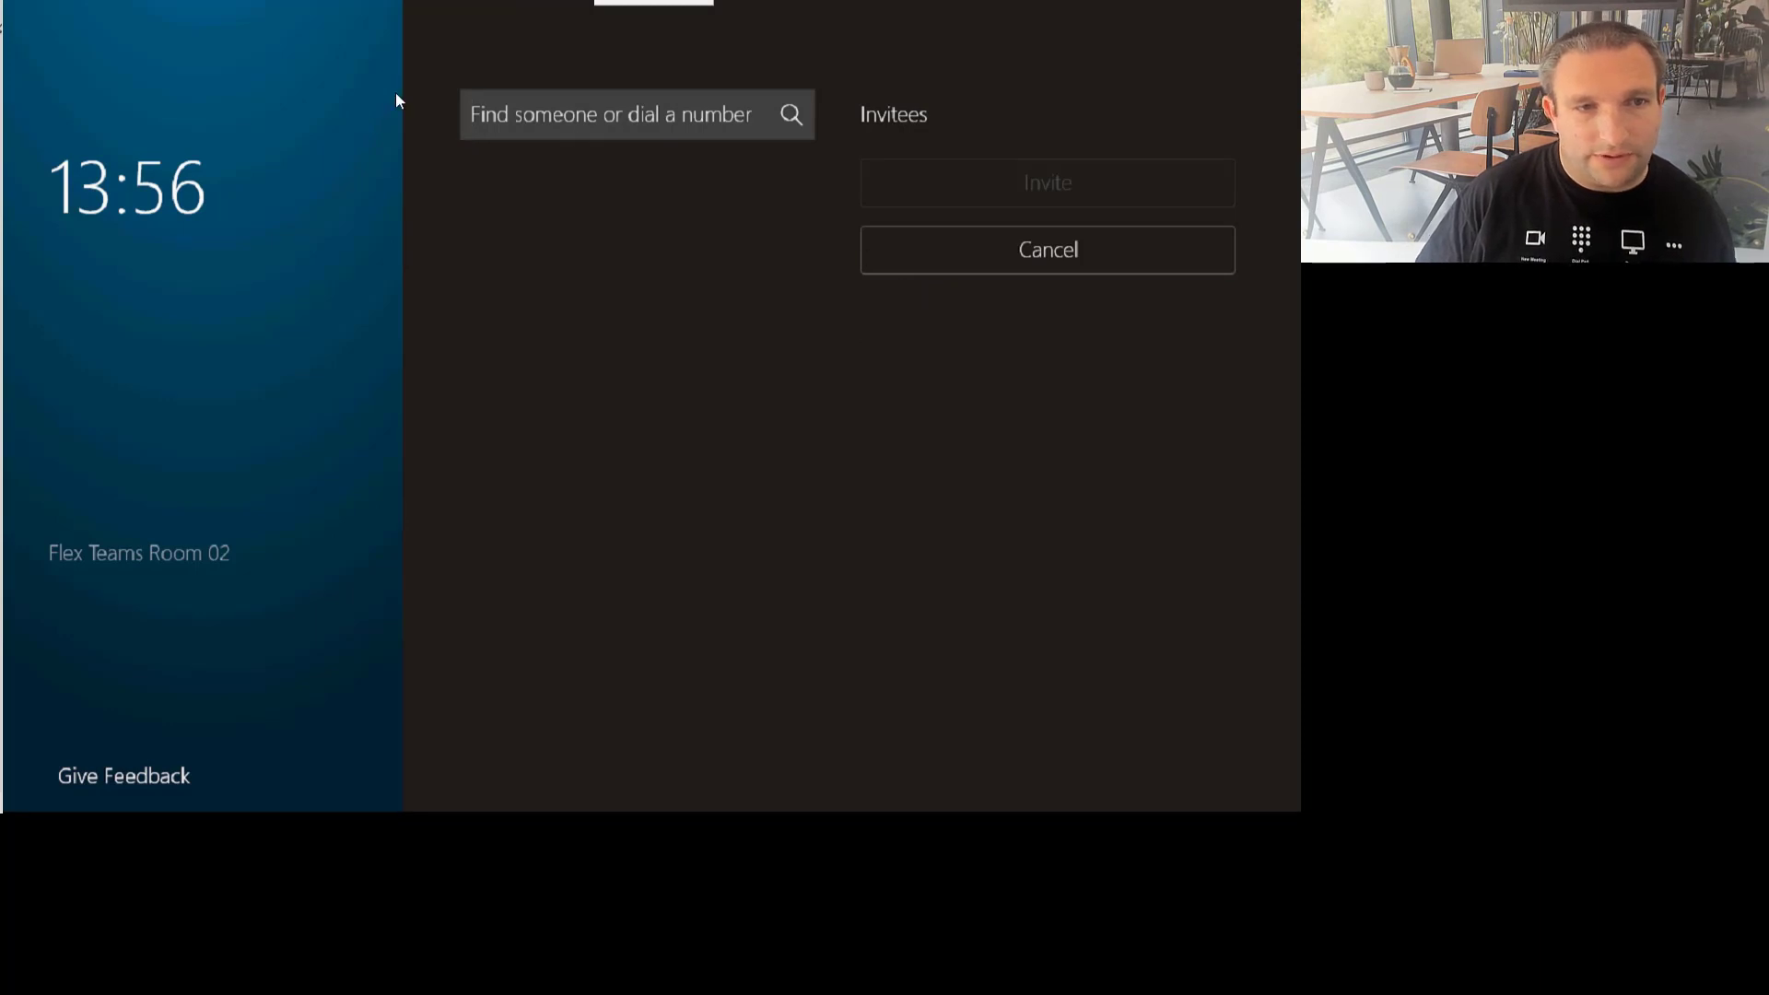
click(943, 251)
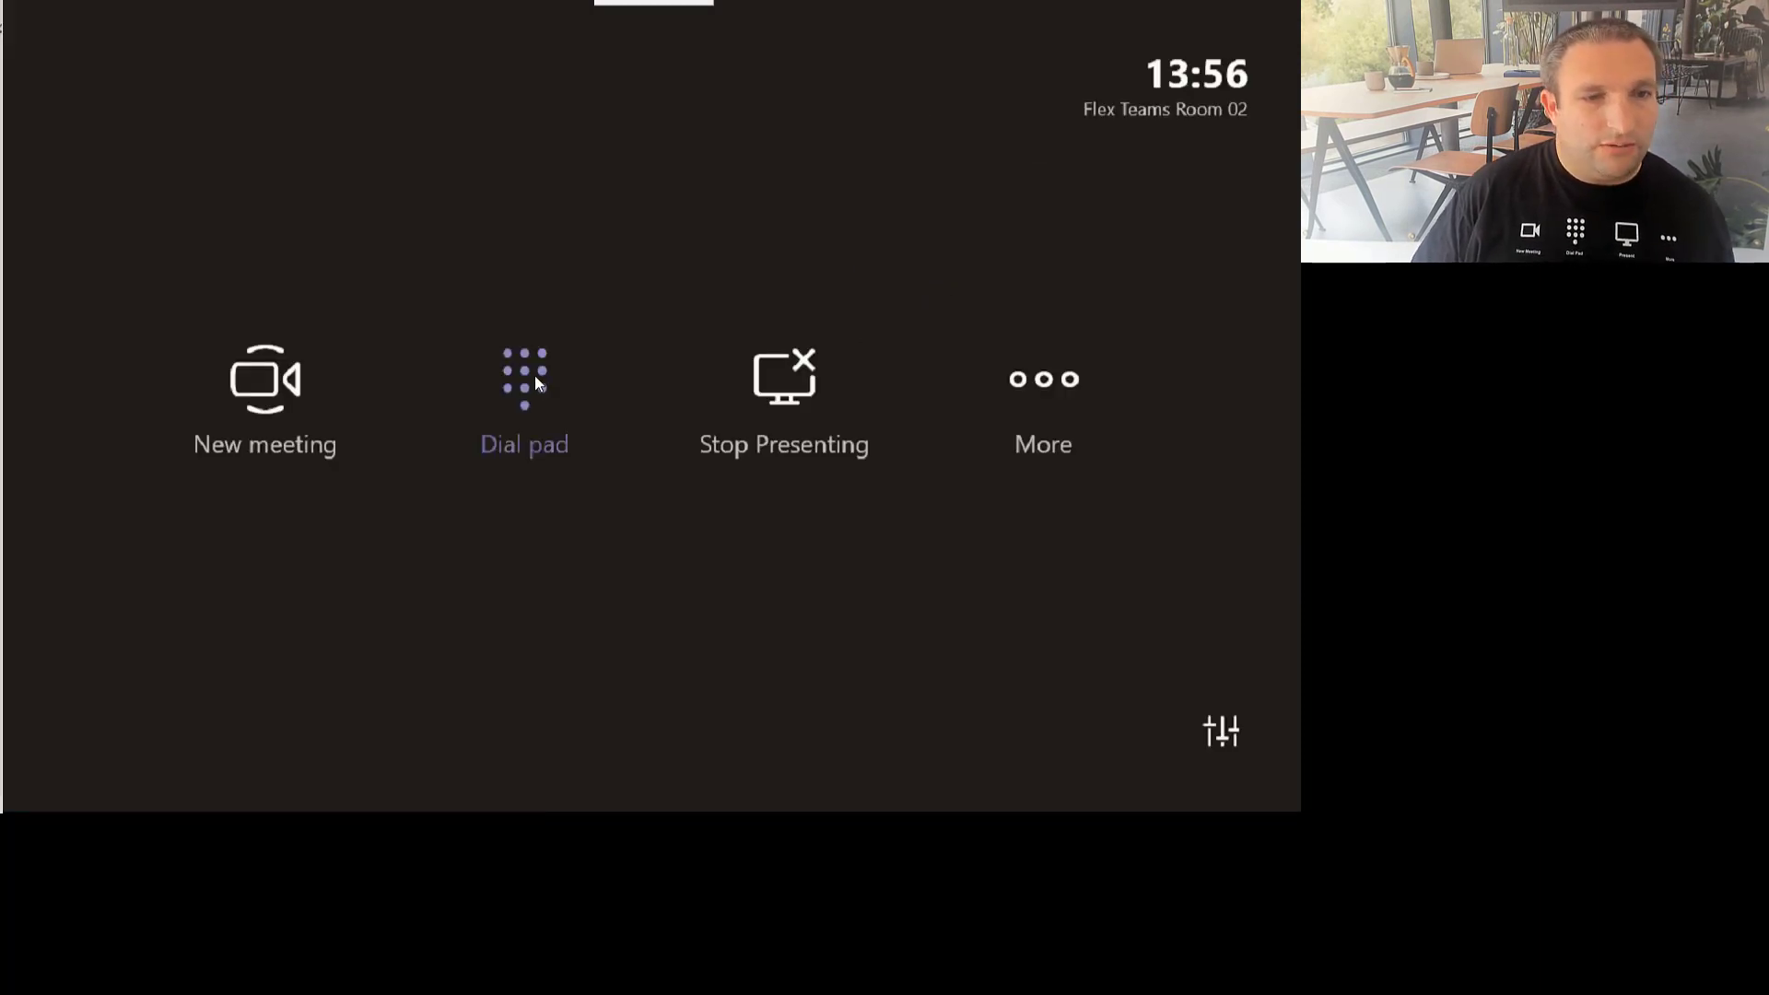